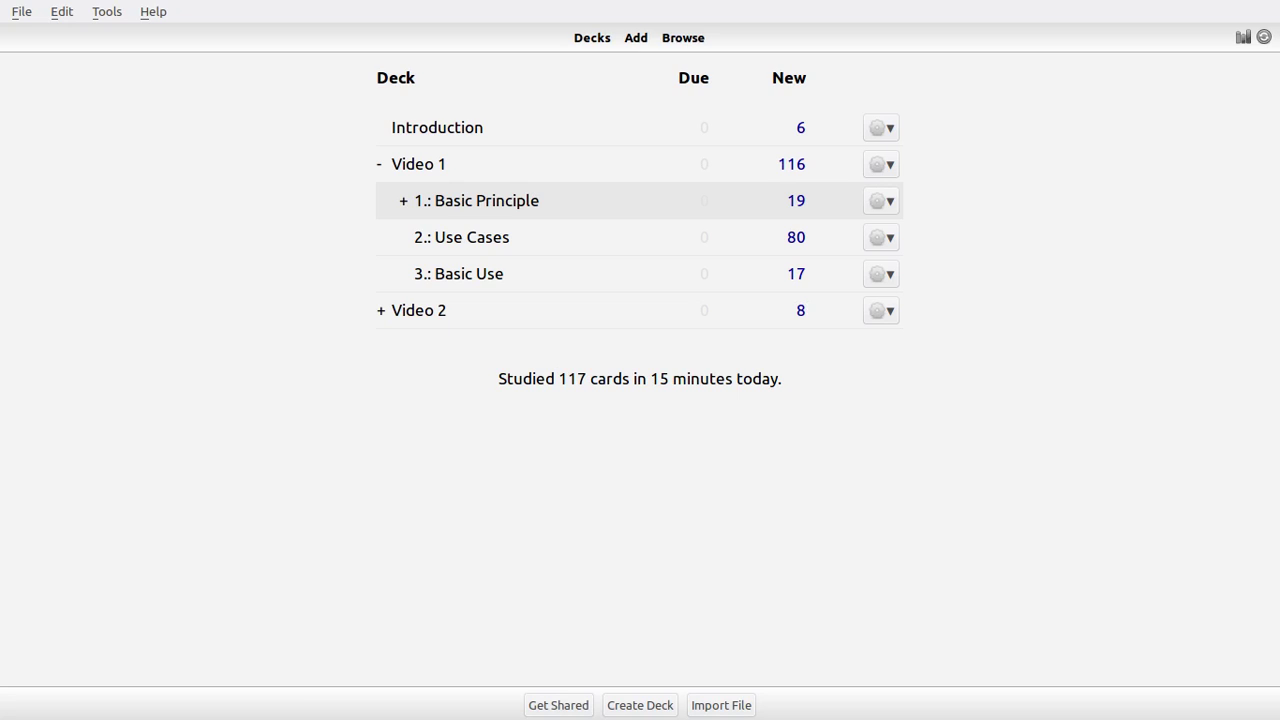
- Study the Introduction cards Basic Principle, Use Cases, Basic Use, Detailed Use and Detailed Configuration, then return to Decks
{"action": "left_click", "coordinate": [437, 127]}
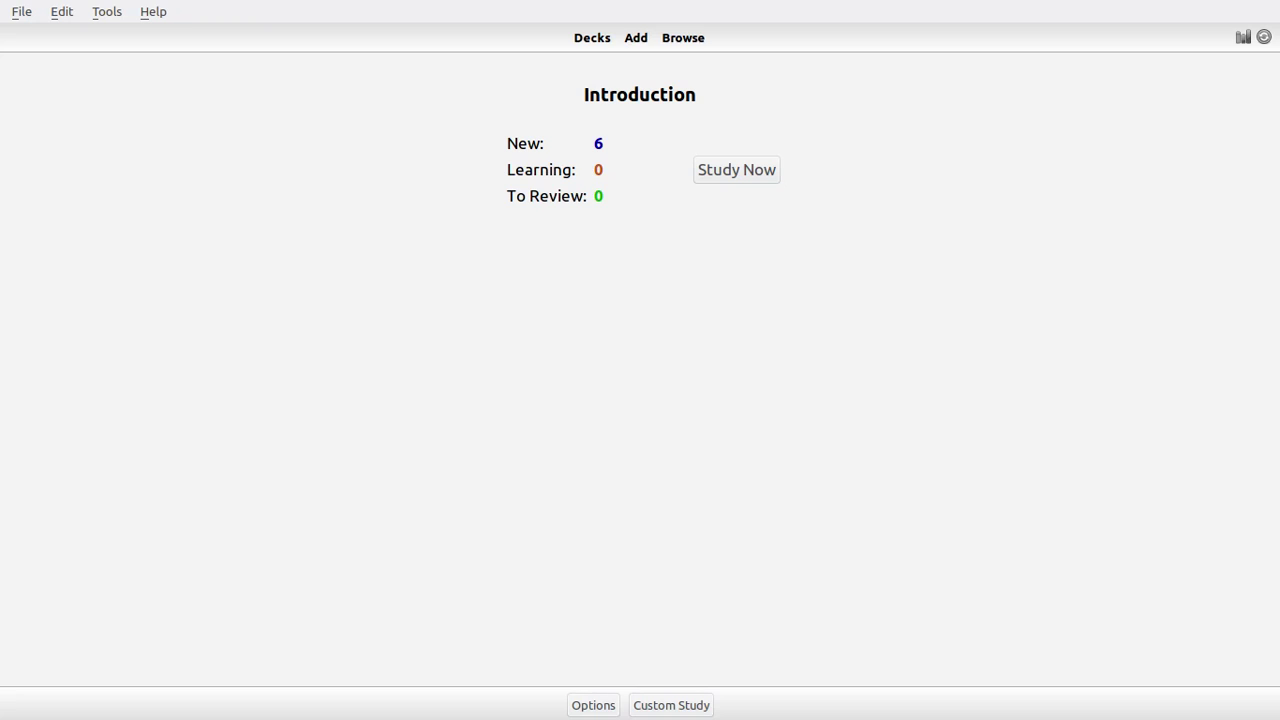
{"action": "key", "text": "s"}
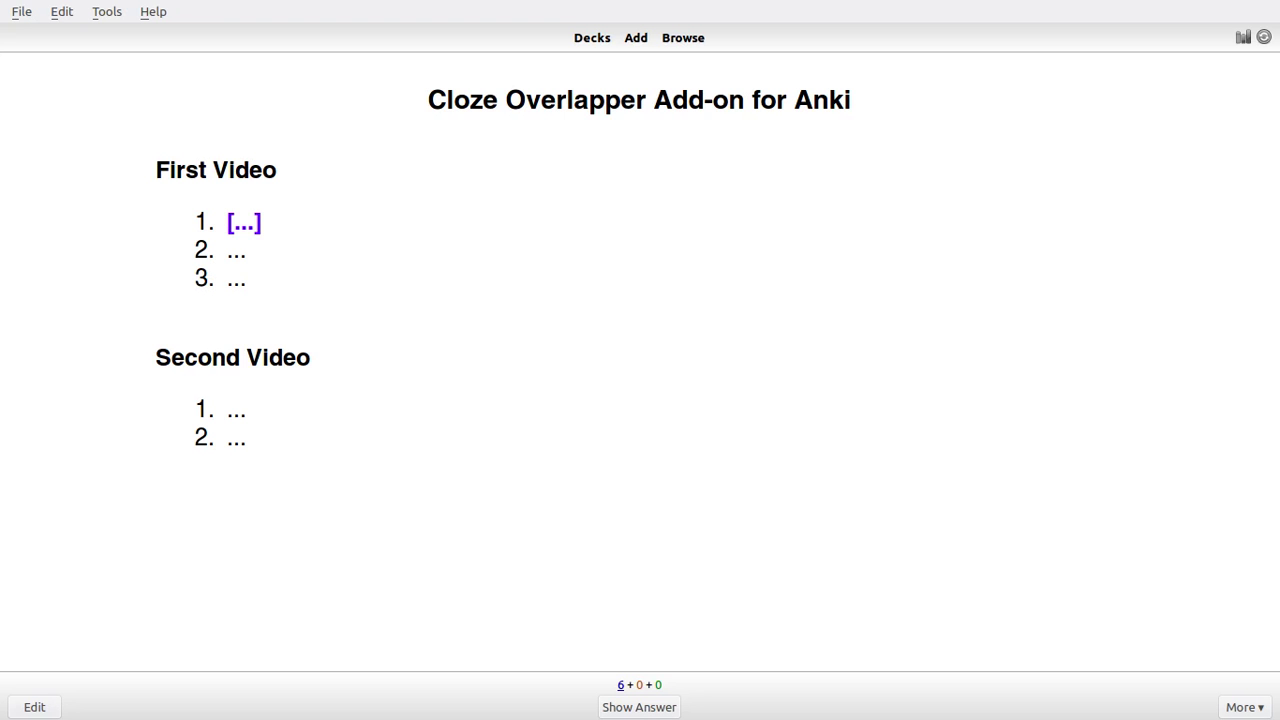
{"action": "key", "text": "space"}
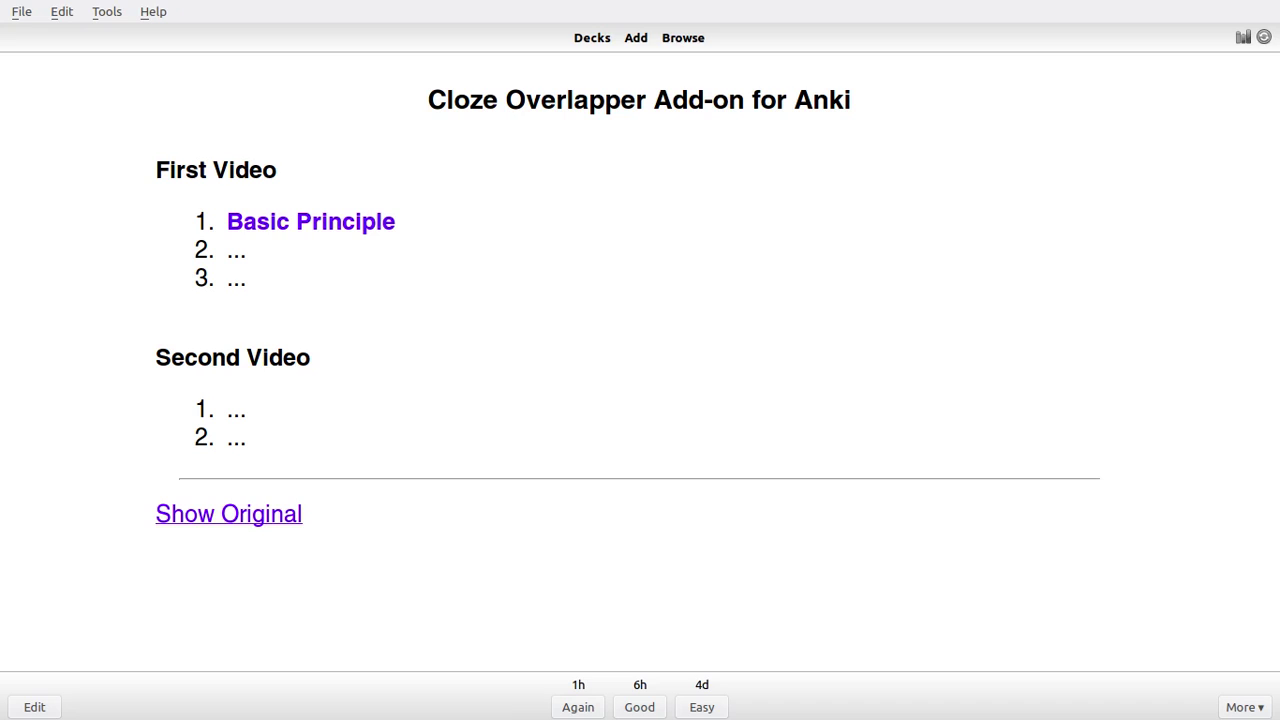
{"action": "key", "text": "space"}
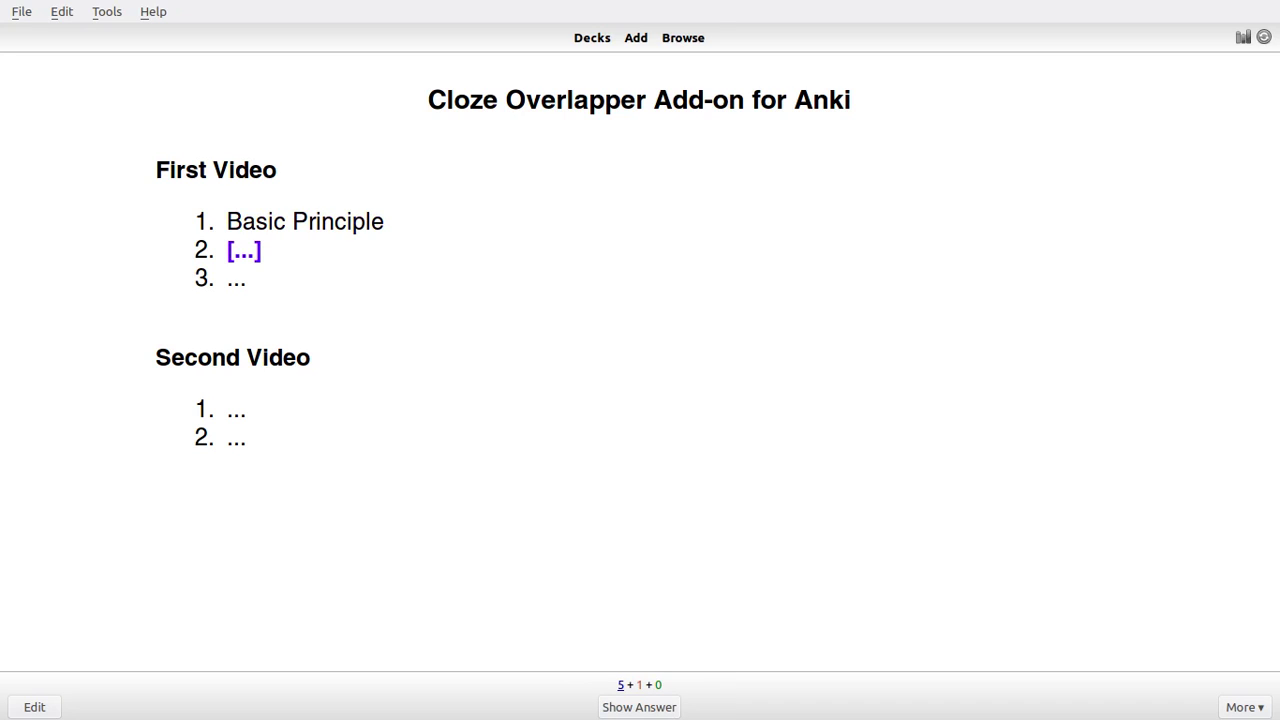
{"action": "key", "text": "space"}
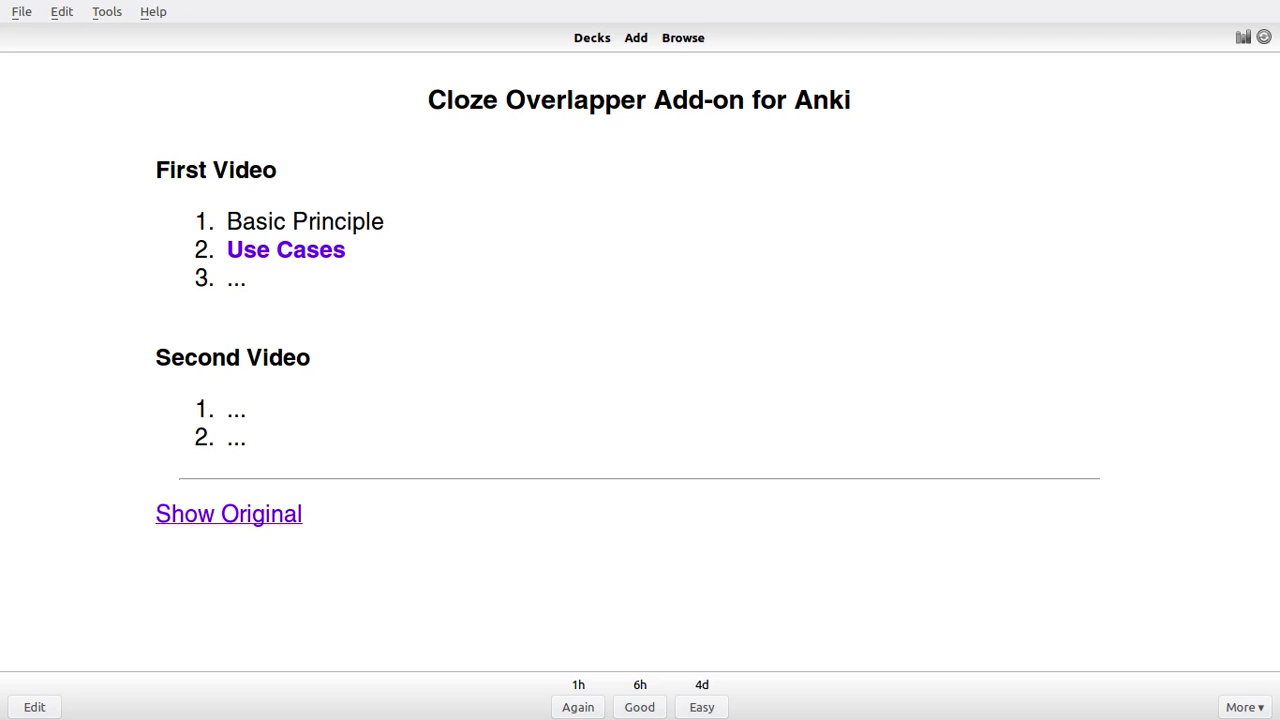
{"action": "key", "text": "space"}
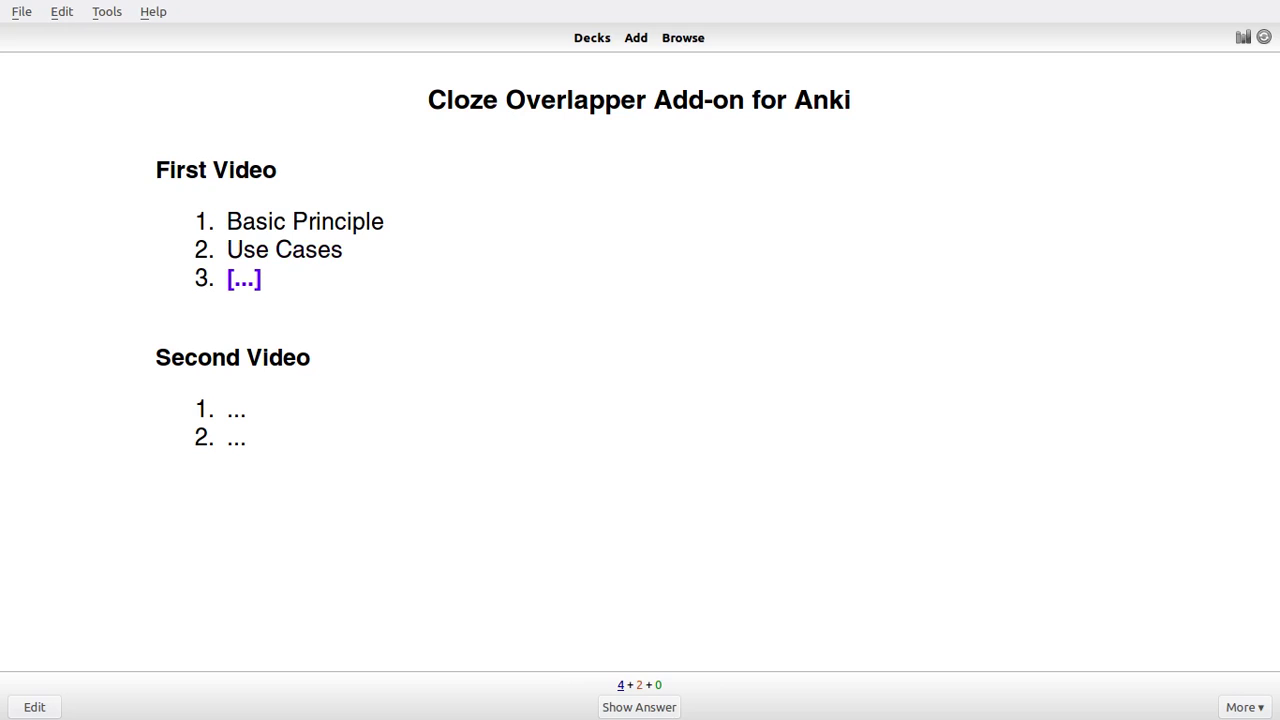
{"action": "key", "text": "space"}
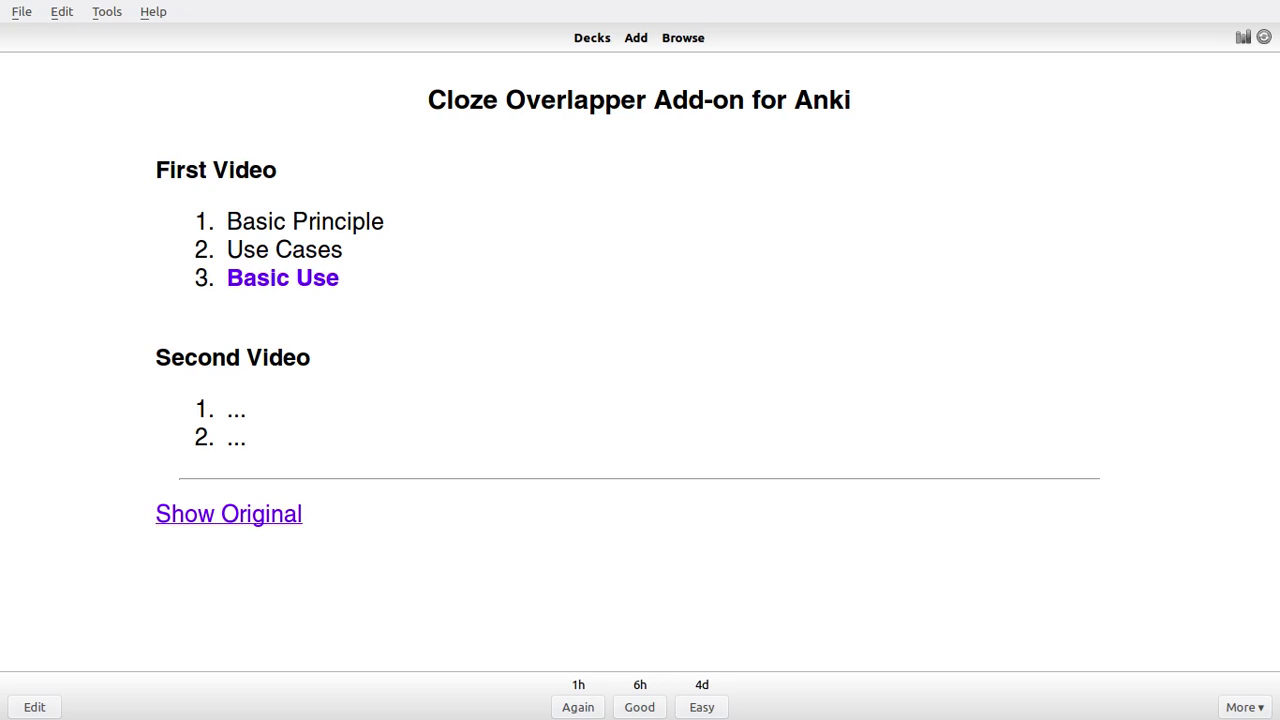
{"action": "key", "text": "space"}
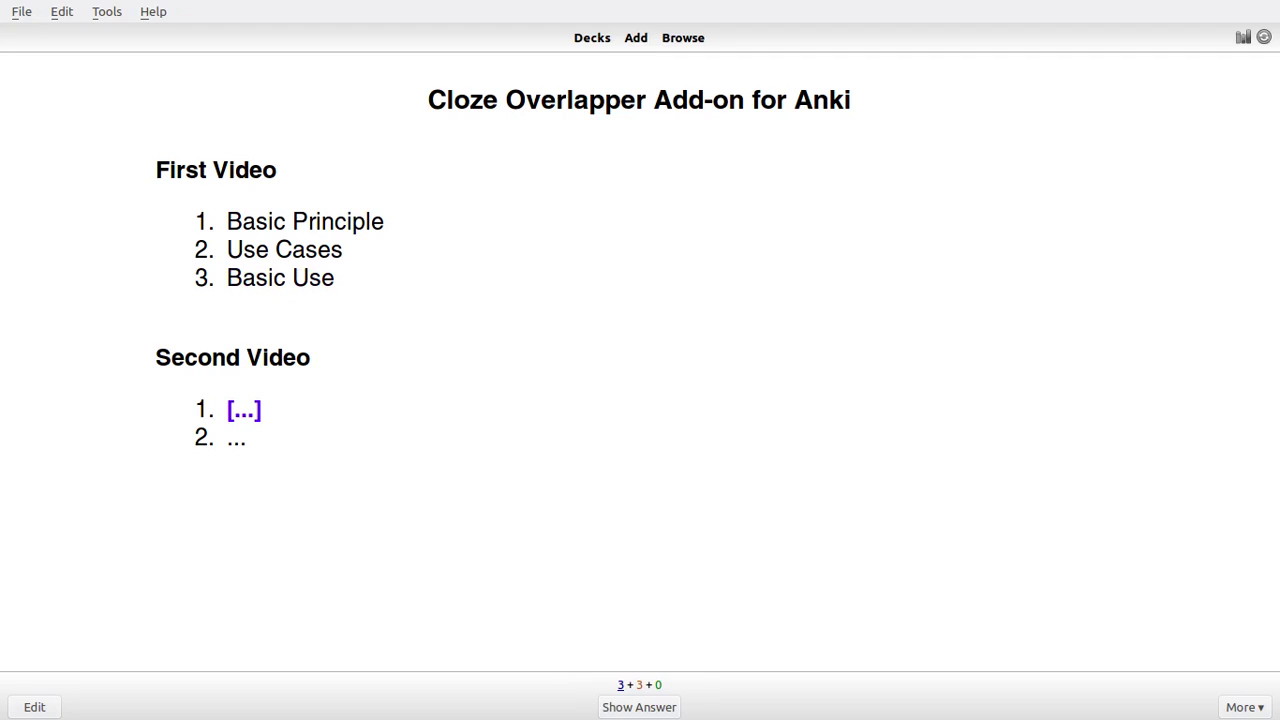
{"action": "key", "text": "space"}
{"action": "key", "text": "space"}
{"action": "key", "text": "space"}
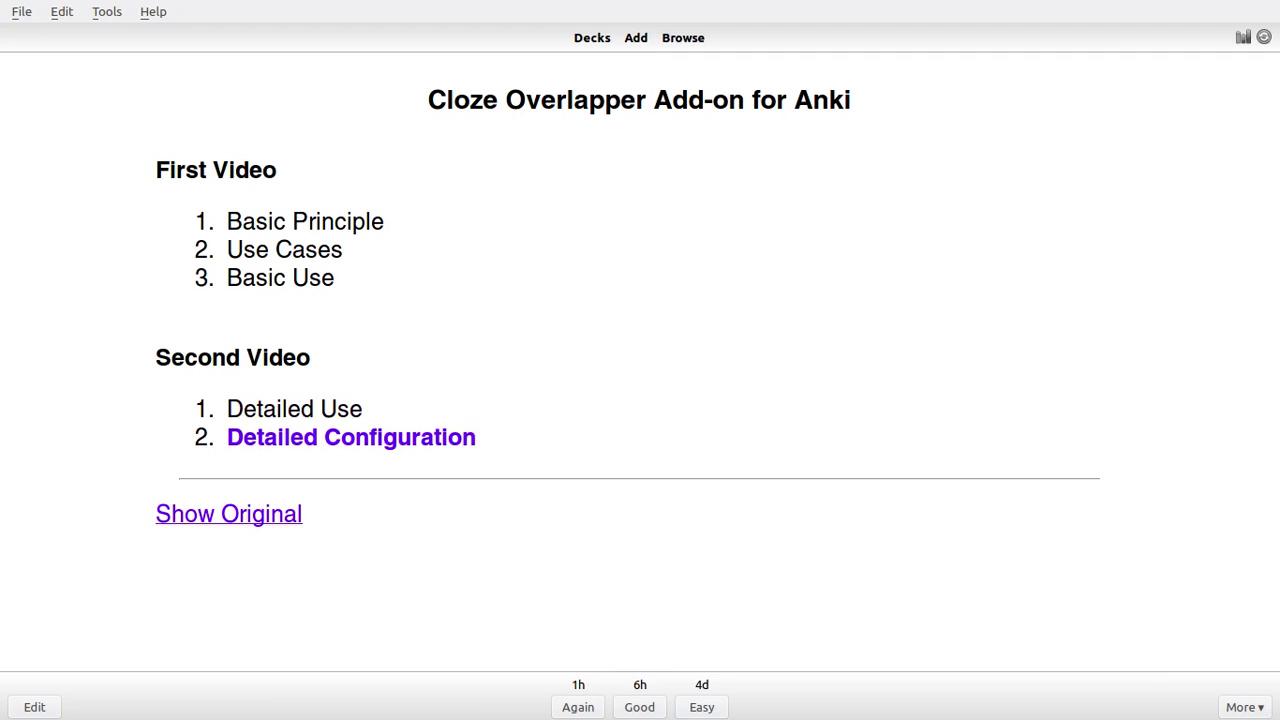
{"action": "key", "text": "space"}
{"action": "key", "text": "space"}
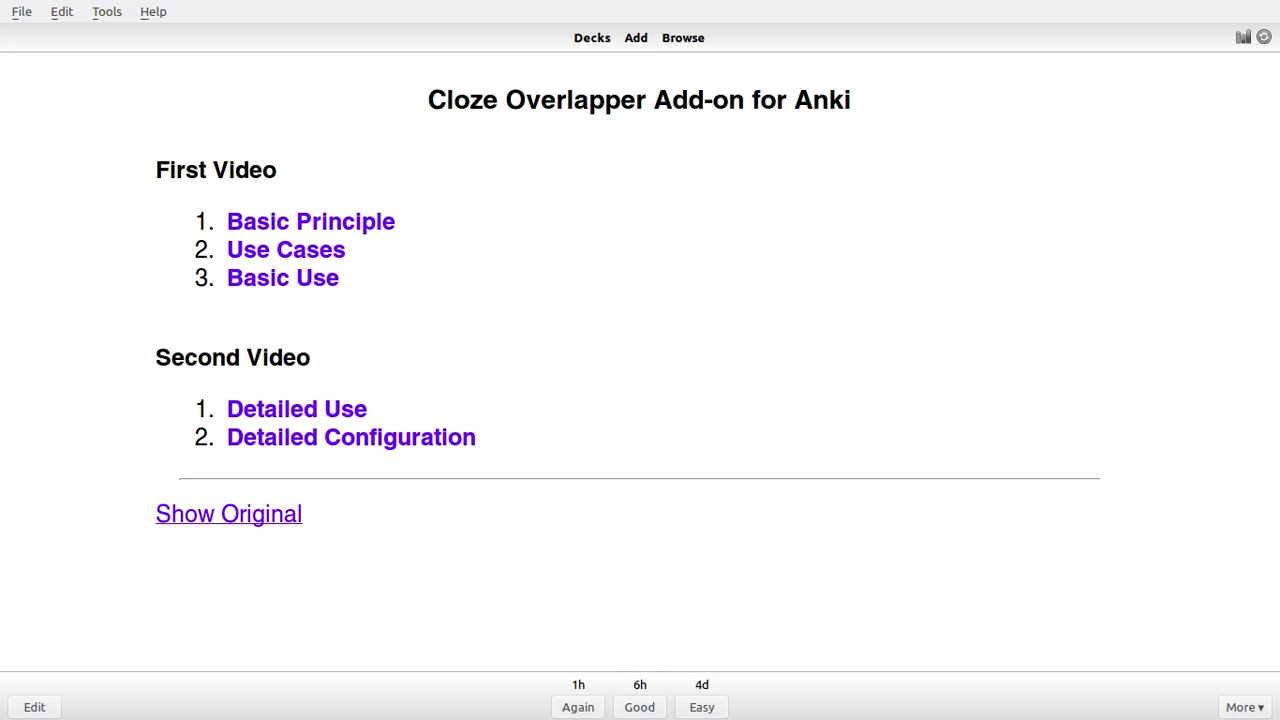
{"action": "key", "text": "d"}
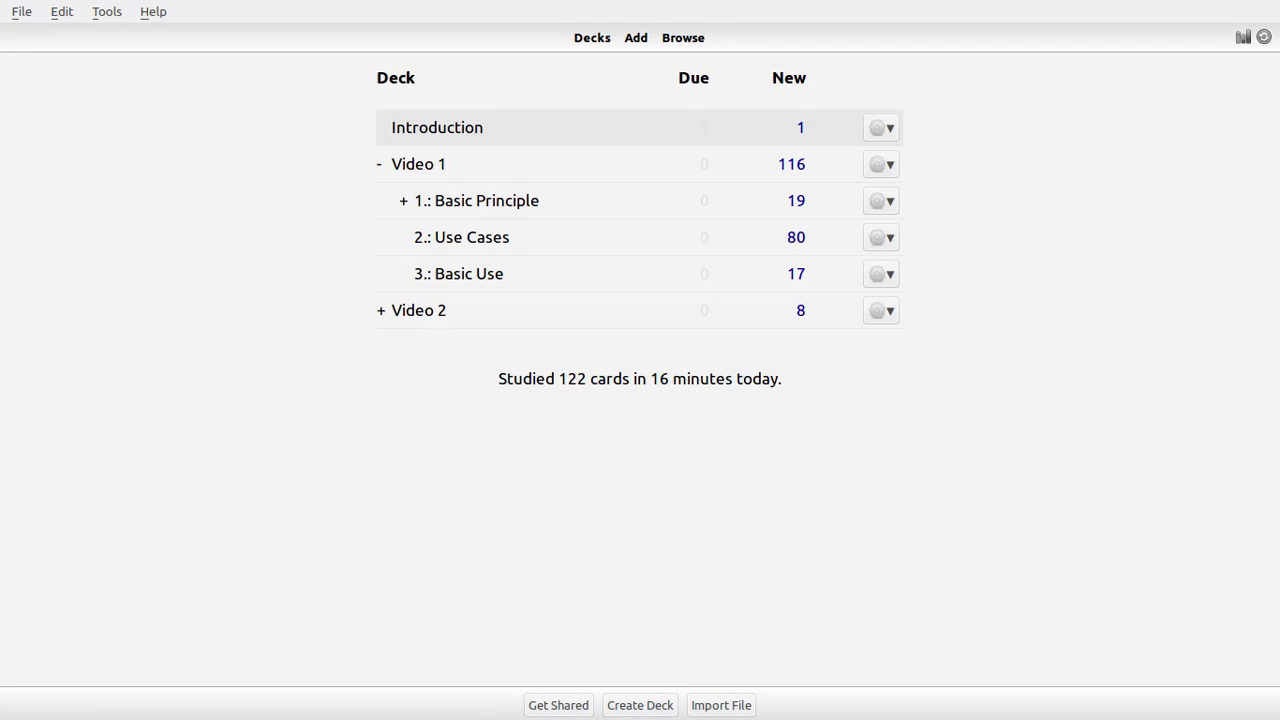
- Expand 1.: Basic Principle and start studying its My attempts at dealing with lists subdeck
{"action": "left_click", "coordinate": [403, 200]}
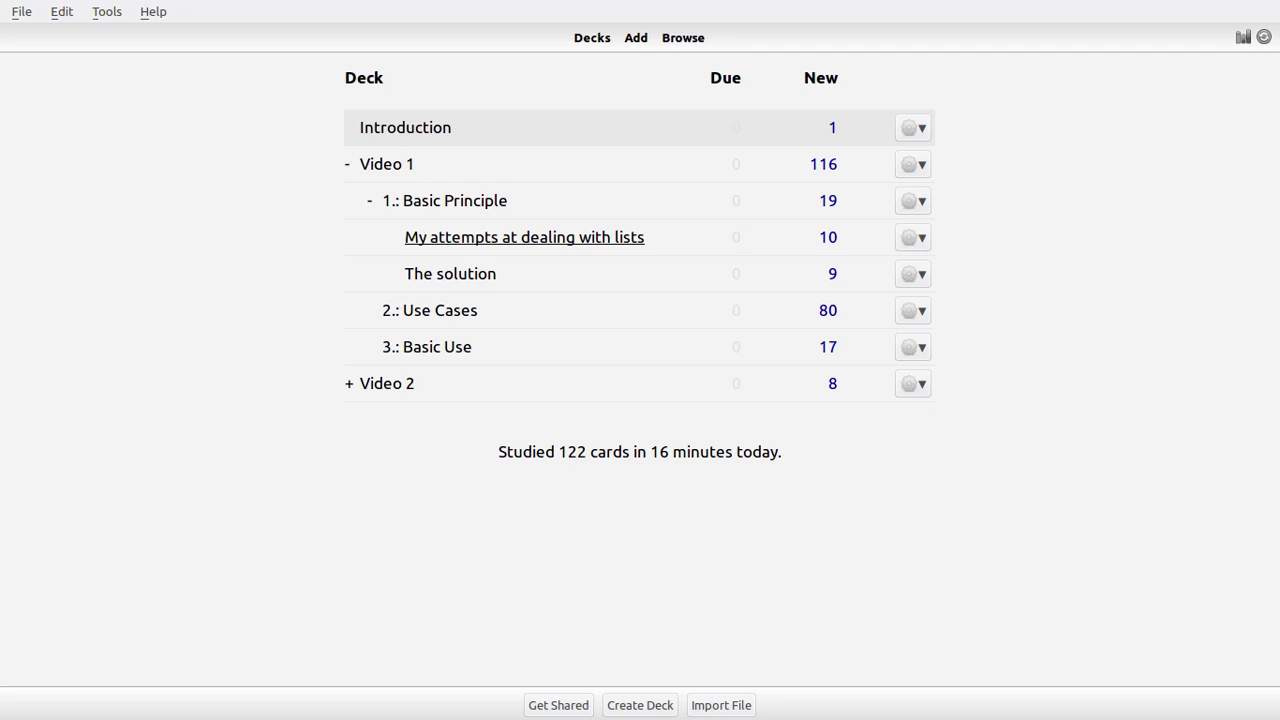
{"action": "left_click", "coordinate": [524, 237]}
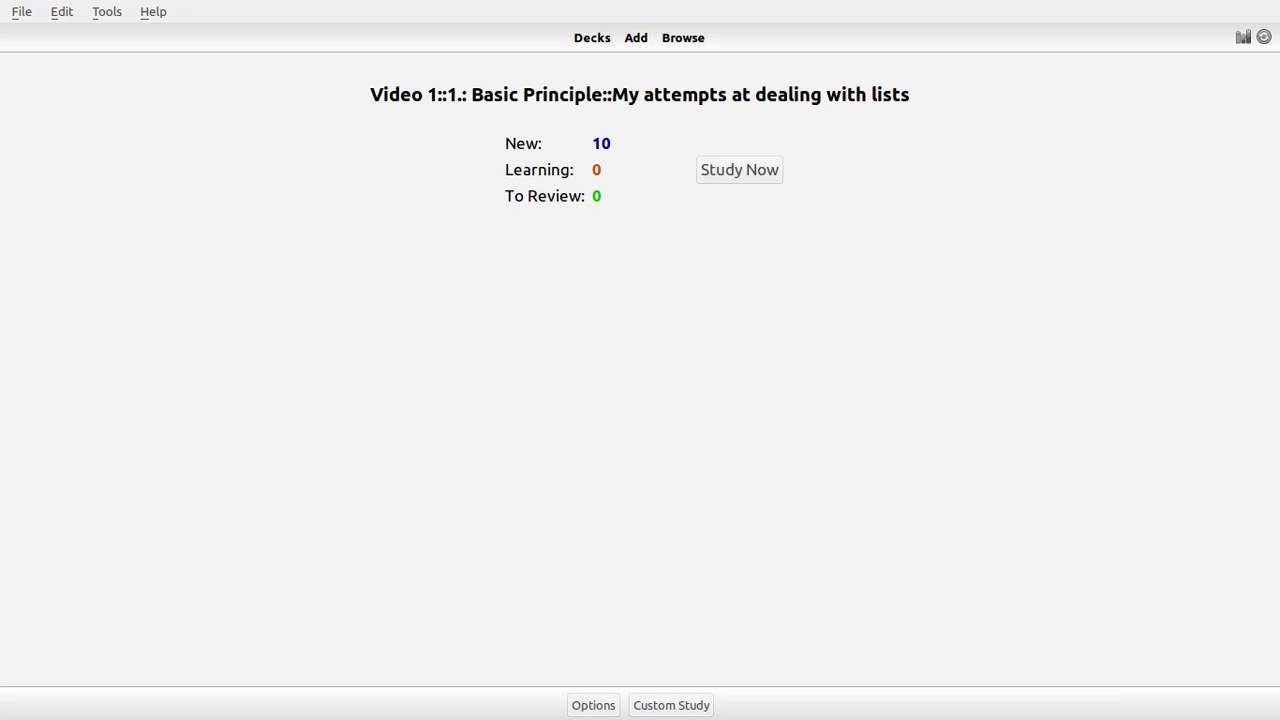
{"action": "key", "text": "s"}
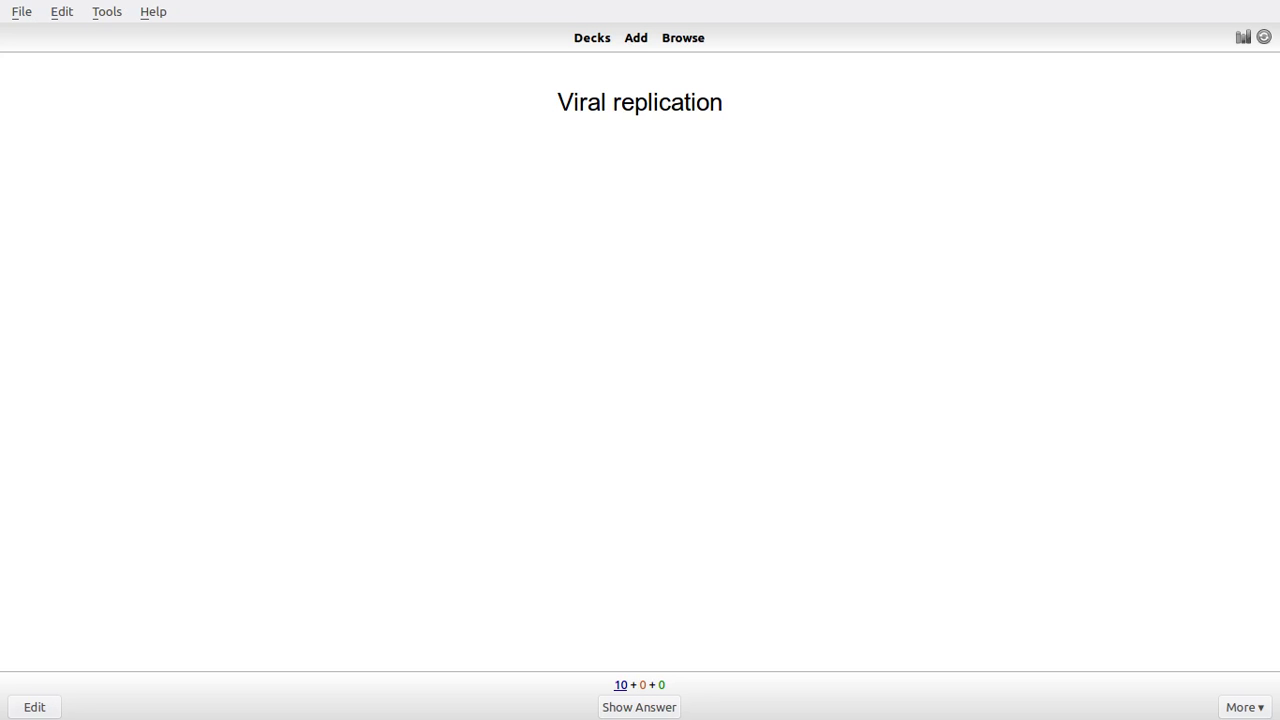
- Show the eight-stage Viral replication answer and rate it Good to reach the penetration question
{"action": "key", "text": "space"}
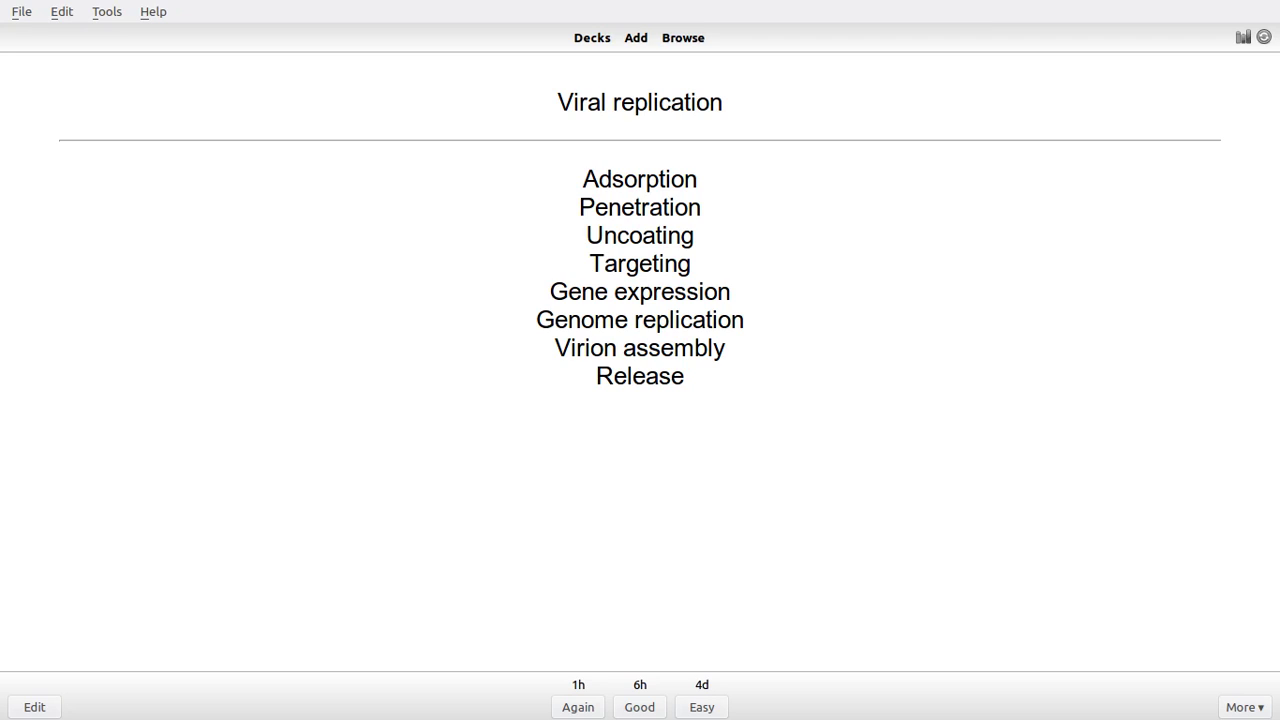
{"action": "key", "text": "space"}
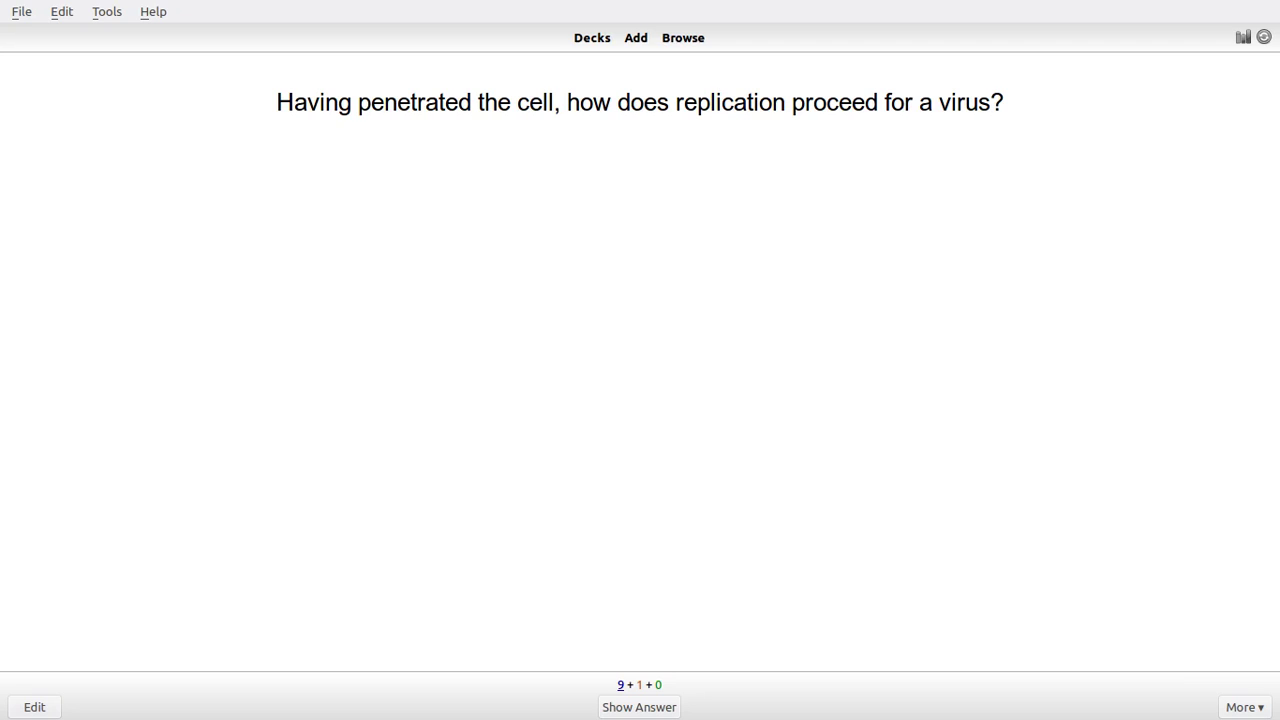
- Glance at the Viral Replication text file, then reveal Uncoating and grade the penetration card
{"action": "key", "text": "alt+Tab"}
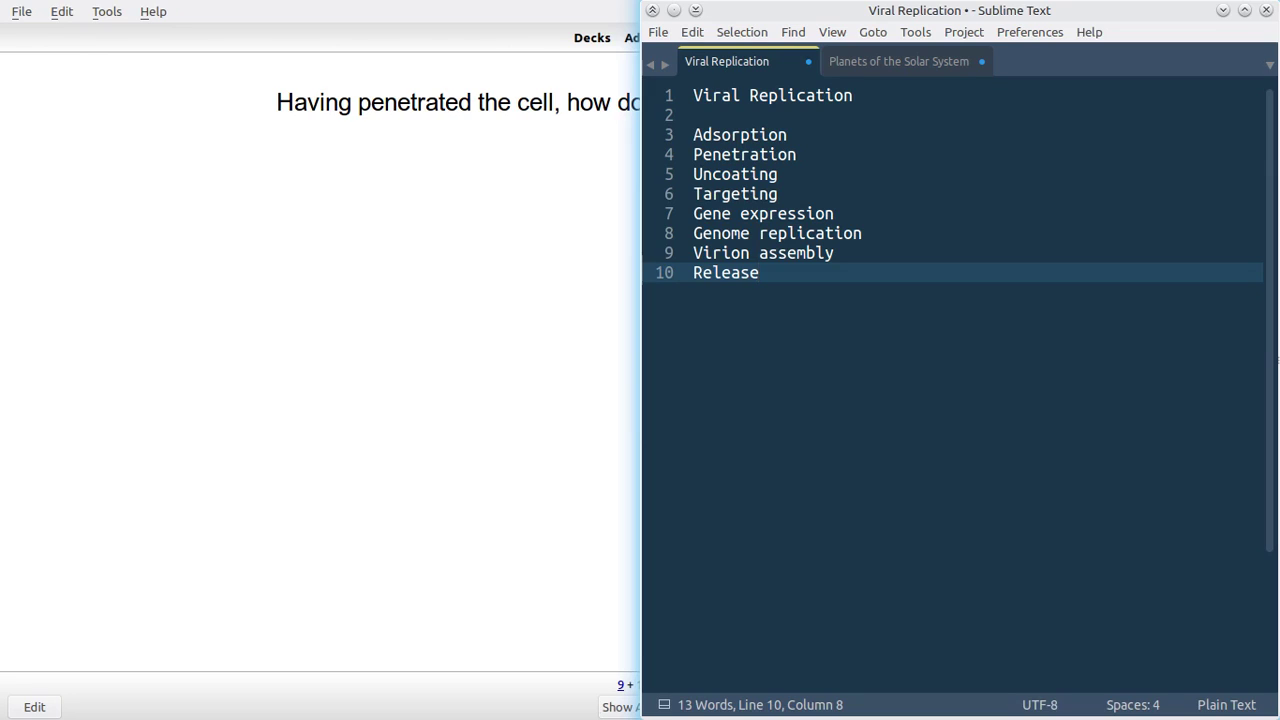
{"action": "key", "text": "alt+Tab"}
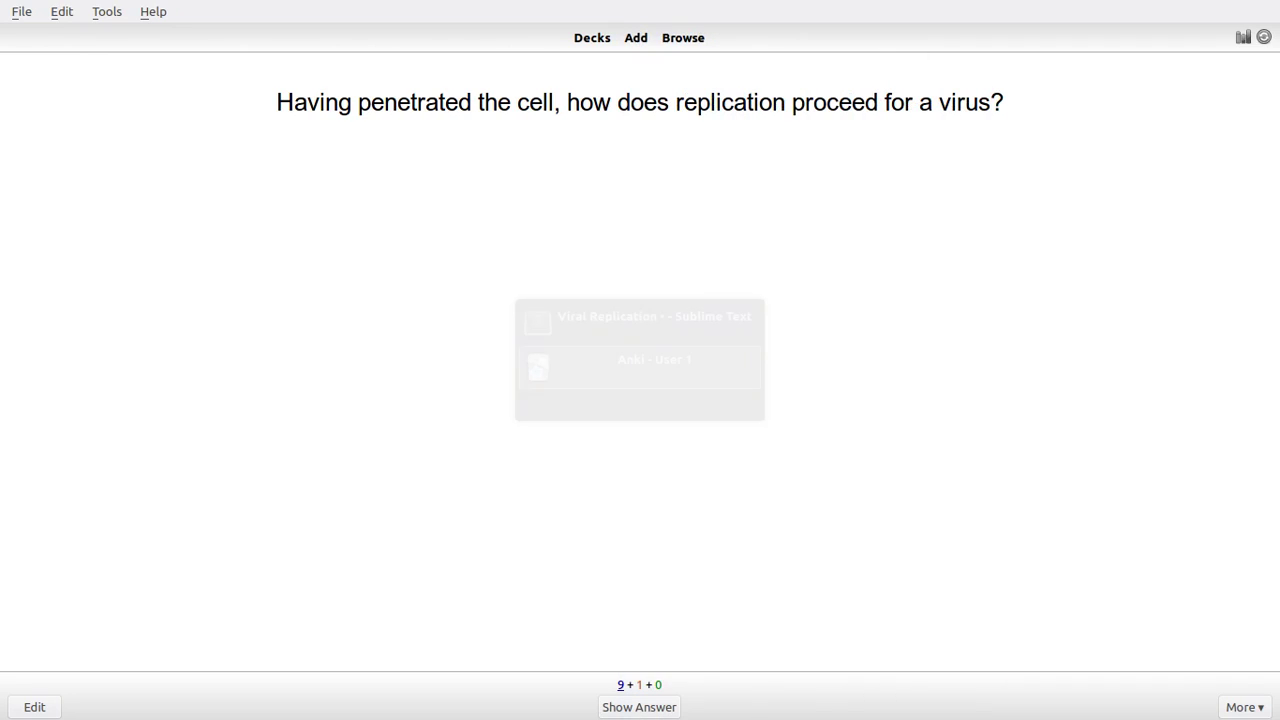
{"action": "key", "text": "space"}
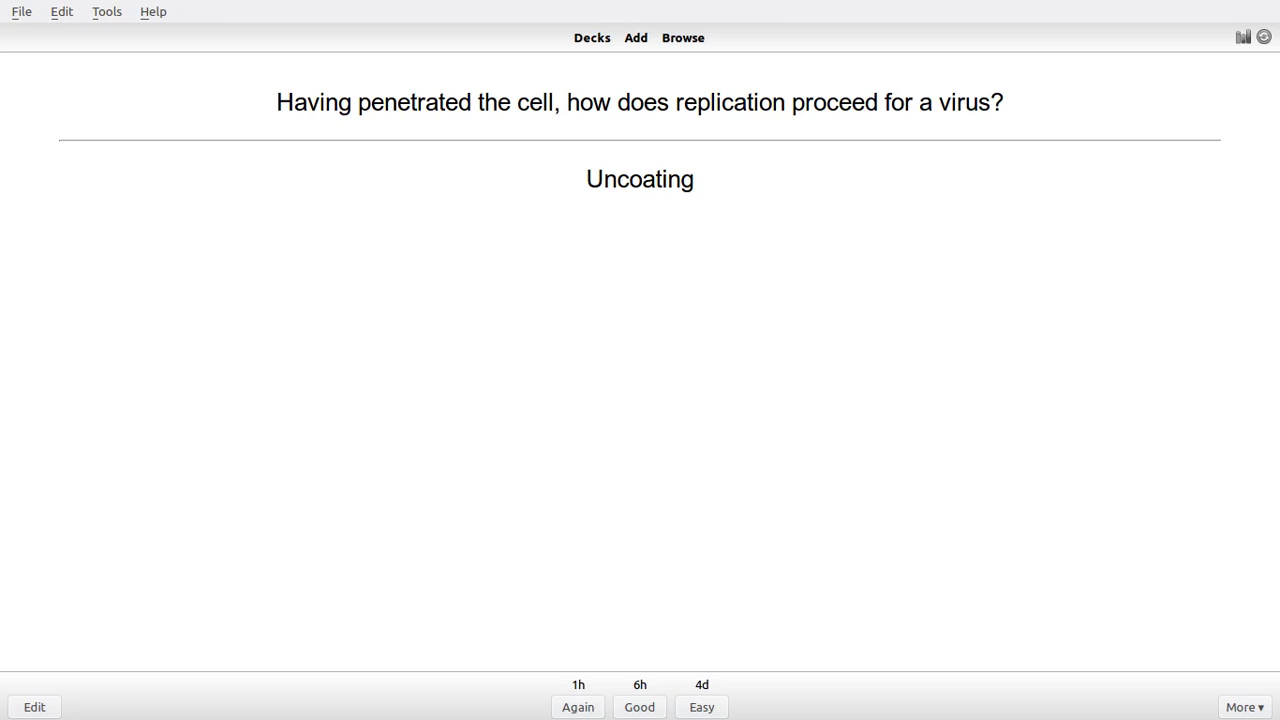
{"action": "key", "text": "space"}
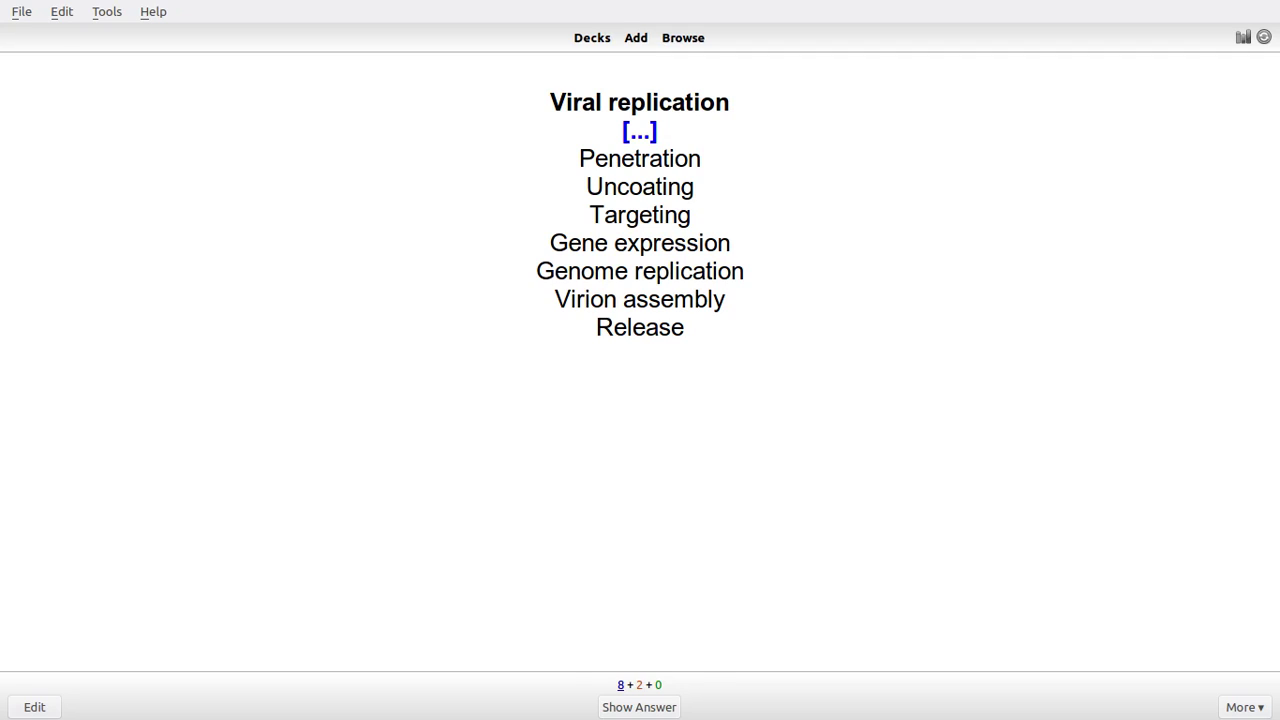
- Grade the Adsorption, Uncoating, Targeting, Gene expression and Genome replication cloze cards, then return to Decks
{"action": "key", "text": "space"}
{"action": "key", "text": "space"}
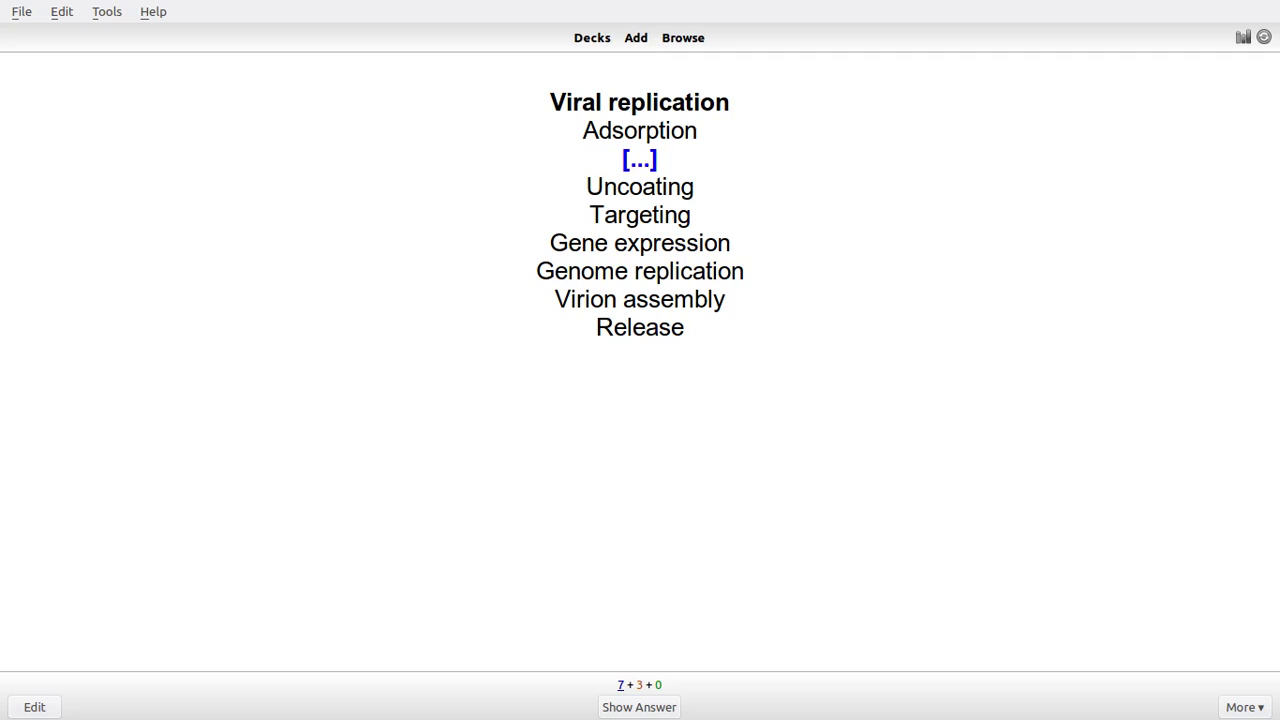
{"action": "key", "text": "space"}
{"action": "key", "text": "space"}
{"action": "key", "text": "space"}
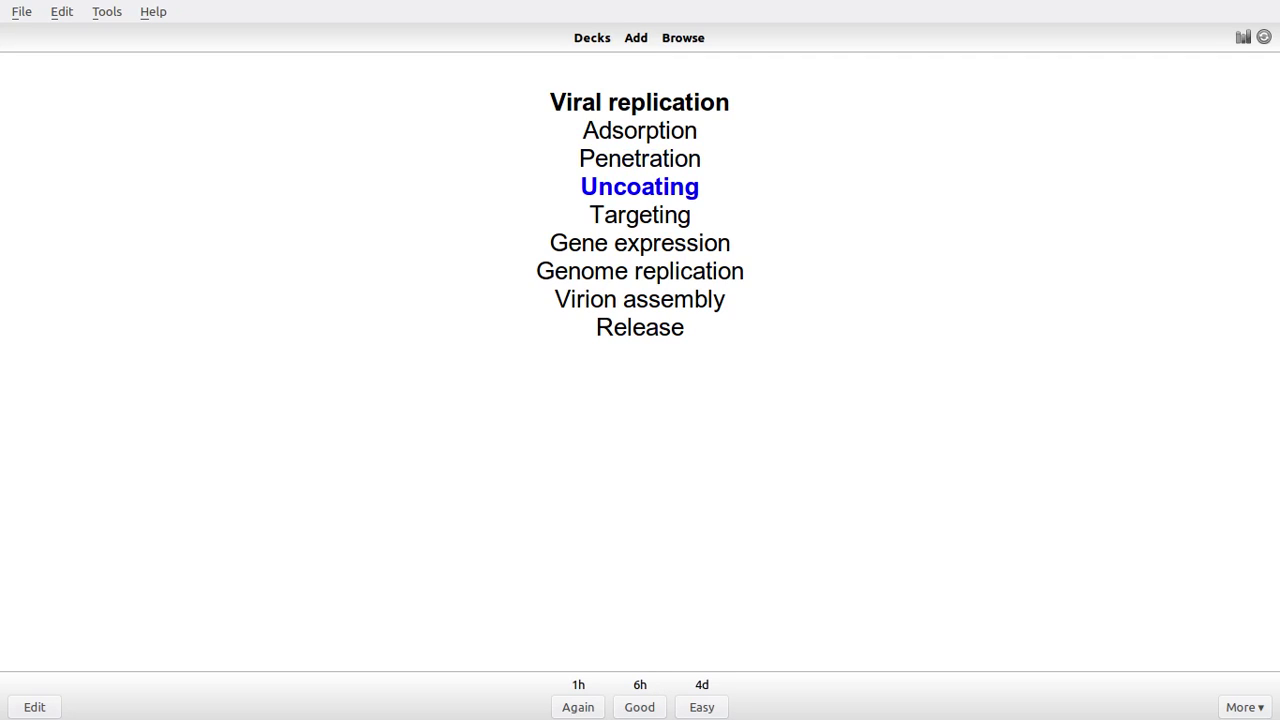
{"action": "key", "text": "space"}
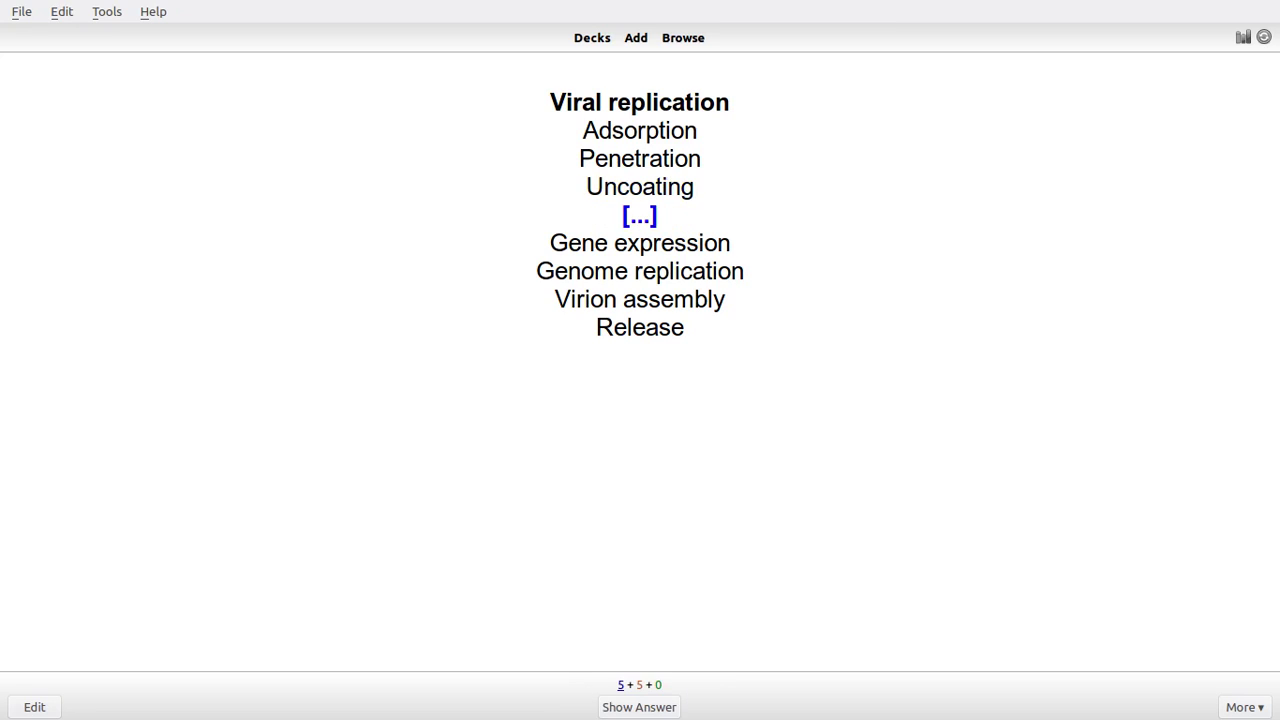
{"action": "key", "text": "space"}
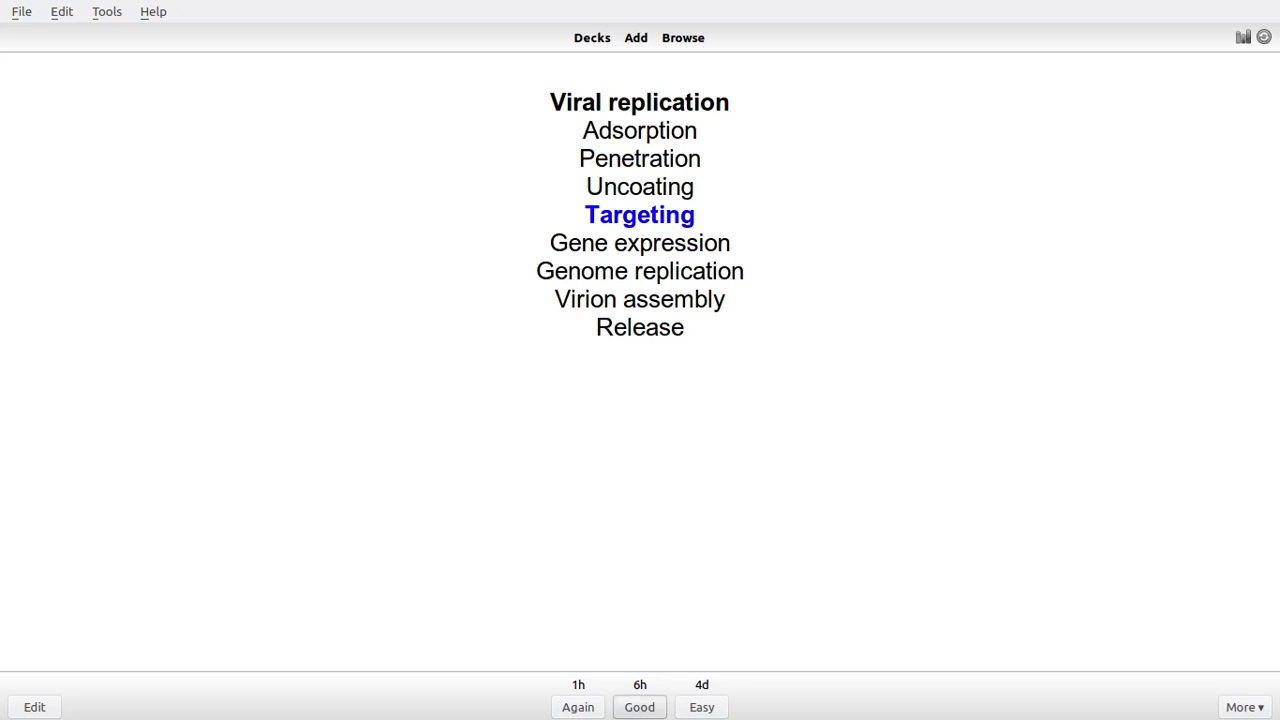
{"action": "key", "text": "space"}
{"action": "key", "text": "space"}
{"action": "key", "text": "space"}
{"action": "key", "text": "space"}
{"action": "key", "text": "space"}
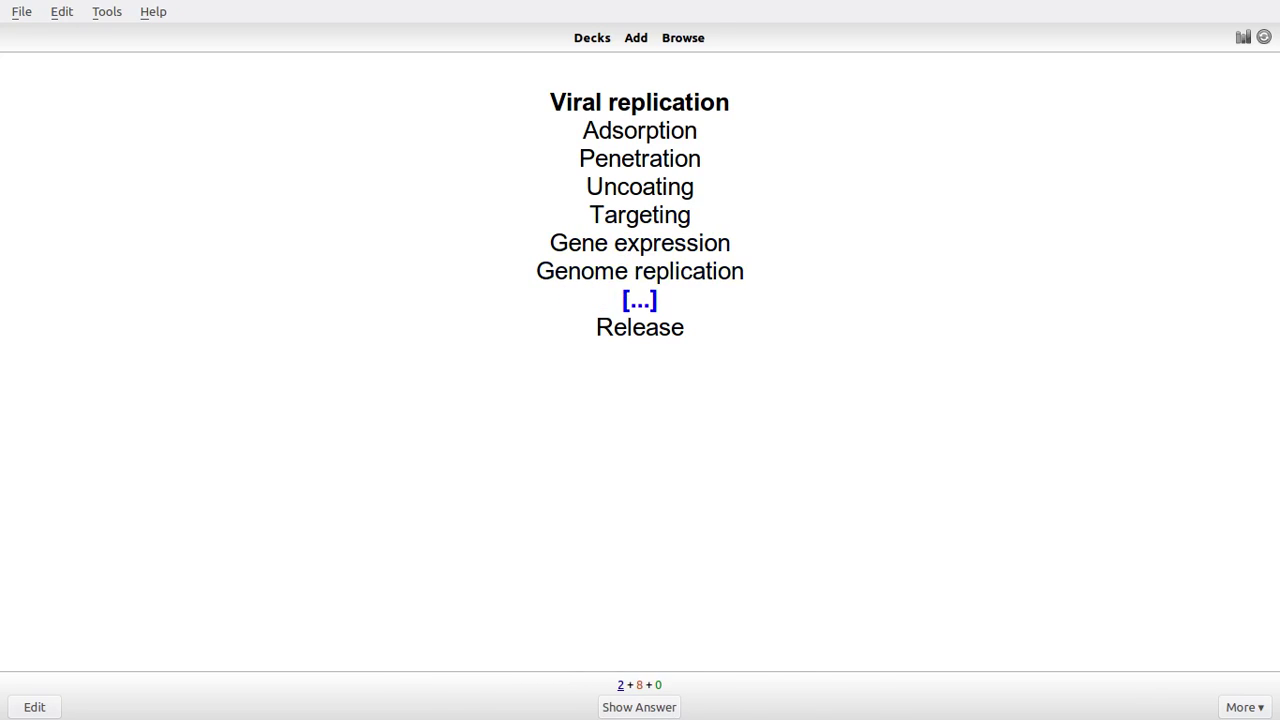
{"action": "key", "text": "d"}
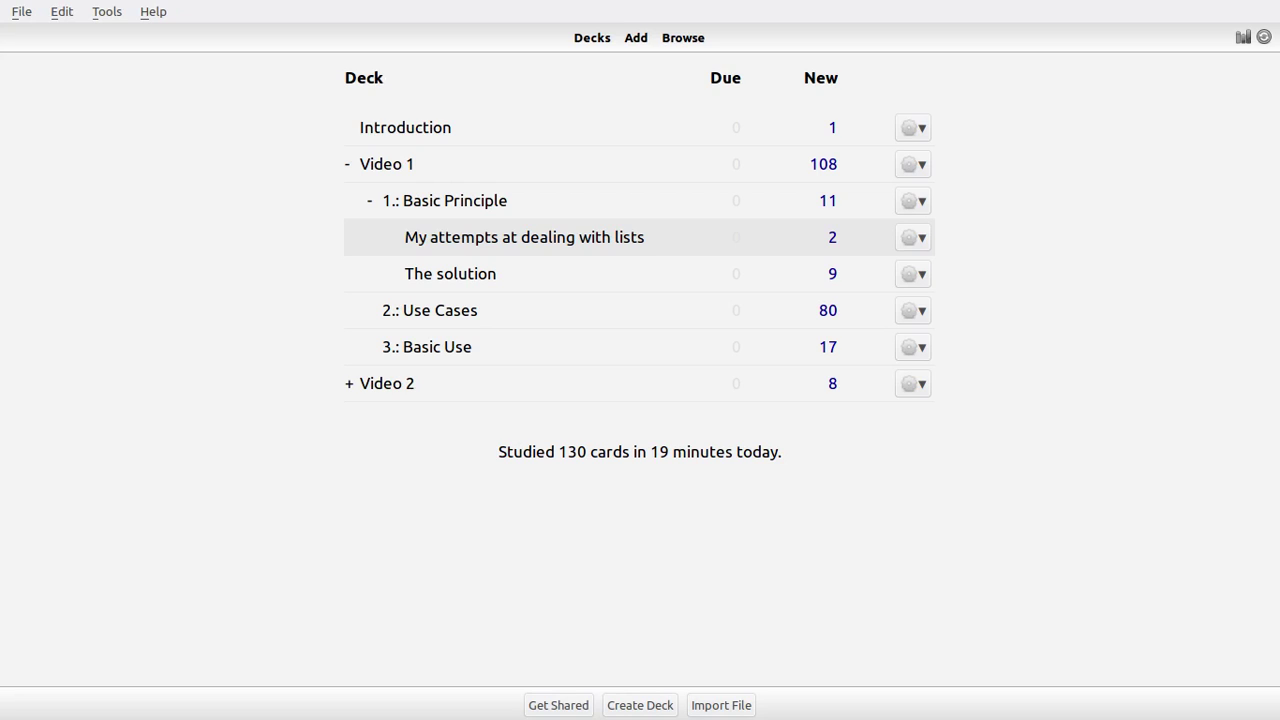
- Open The solution deck and begin studying its numbered Viral Replication cloze cards
{"action": "left_click", "coordinate": [450, 274]}
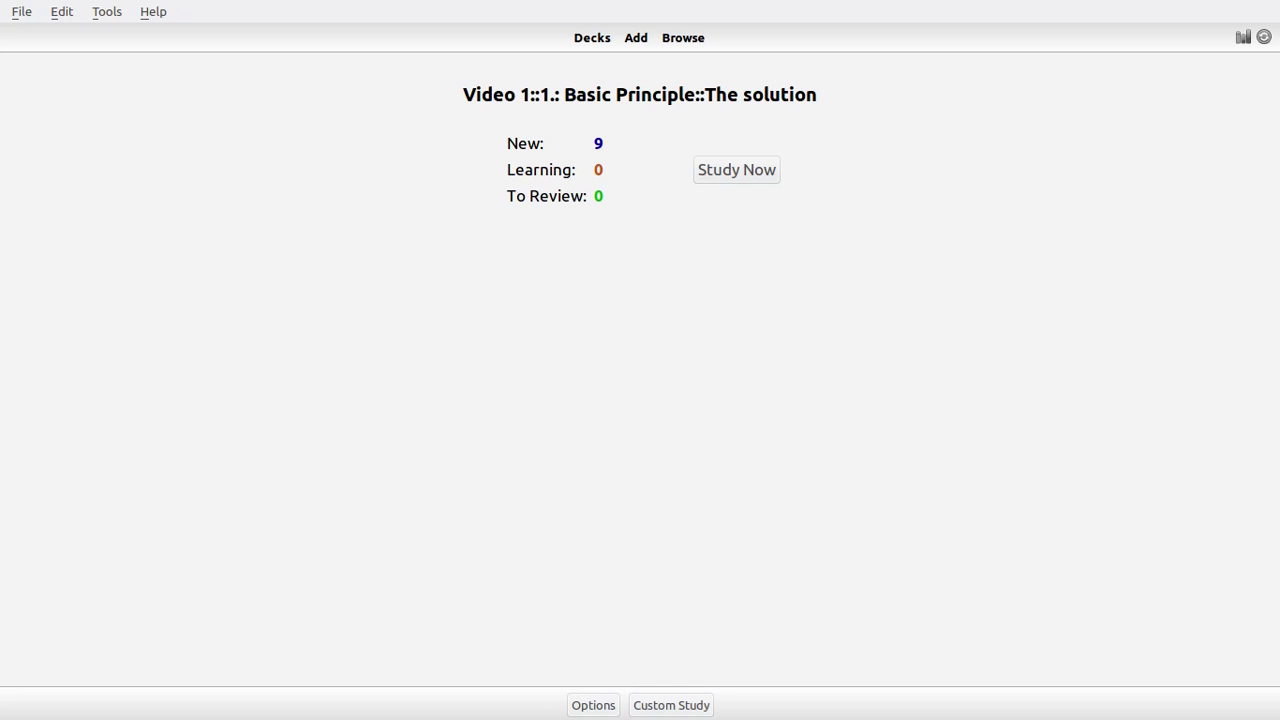
{"action": "key", "text": "s"}
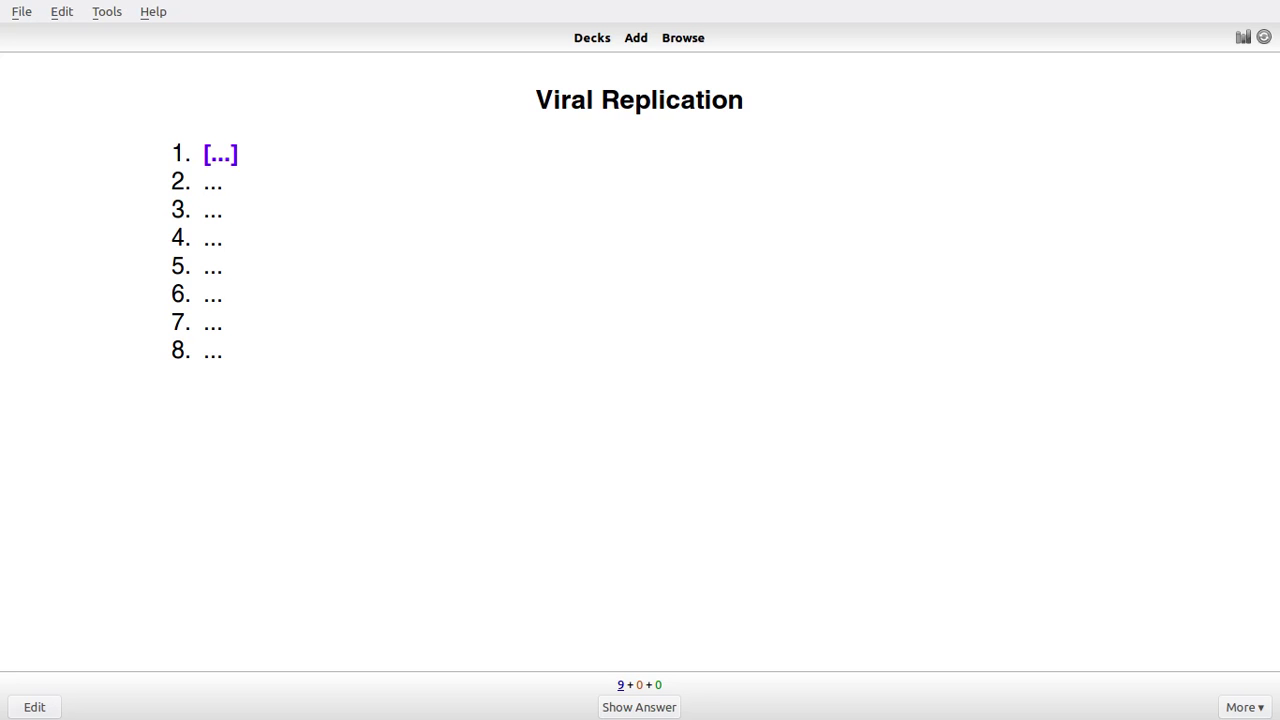
- Reveal and grade the Penetration, Uncoating, Targeting, Gene expression, Genome replication and Release cloze cards
{"action": "key", "text": "space"}
{"action": "key", "text": "space"}
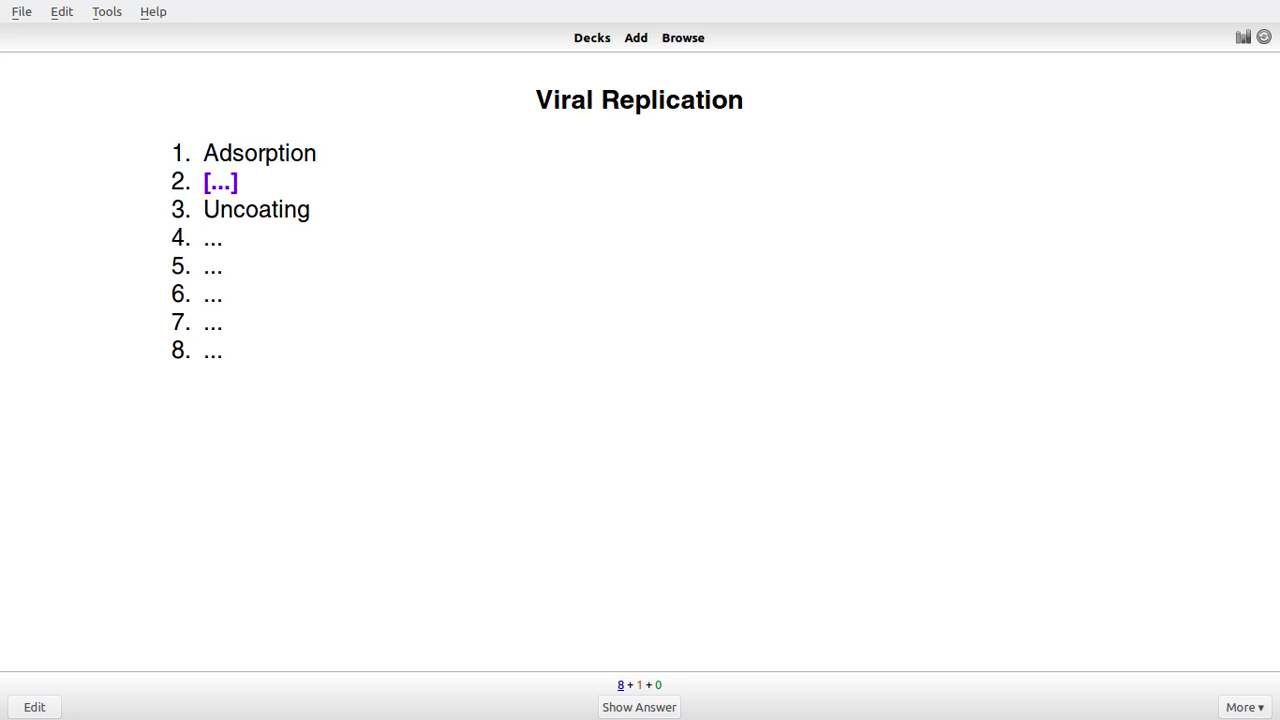
{"action": "key", "text": "space"}
{"action": "key", "text": "space"}
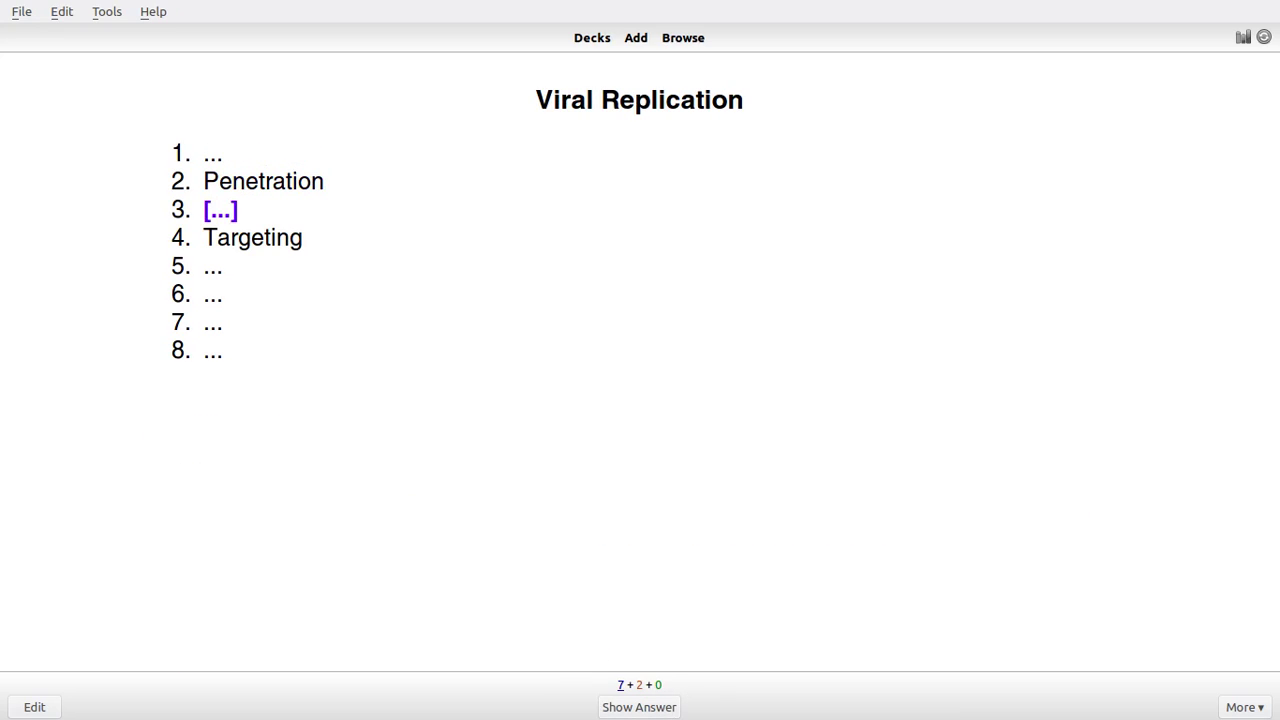
{"action": "key", "text": "space"}
{"action": "key", "text": "space"}
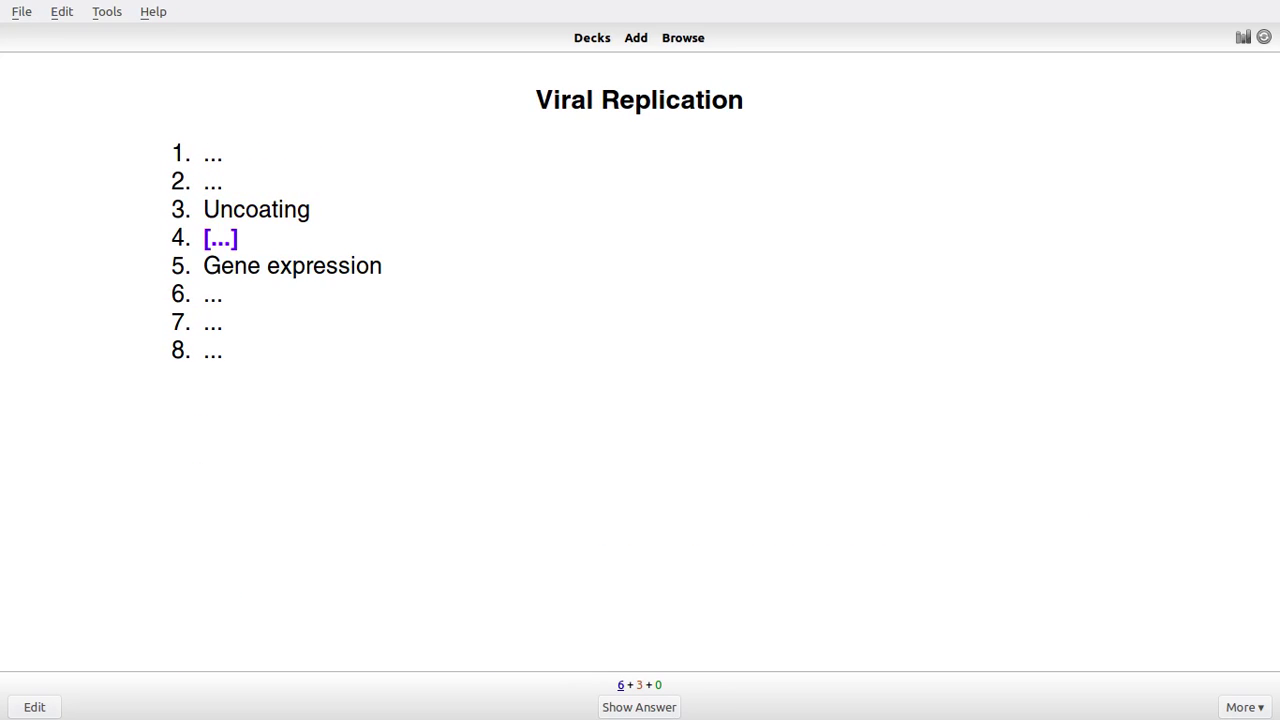
{"action": "key", "text": "space"}
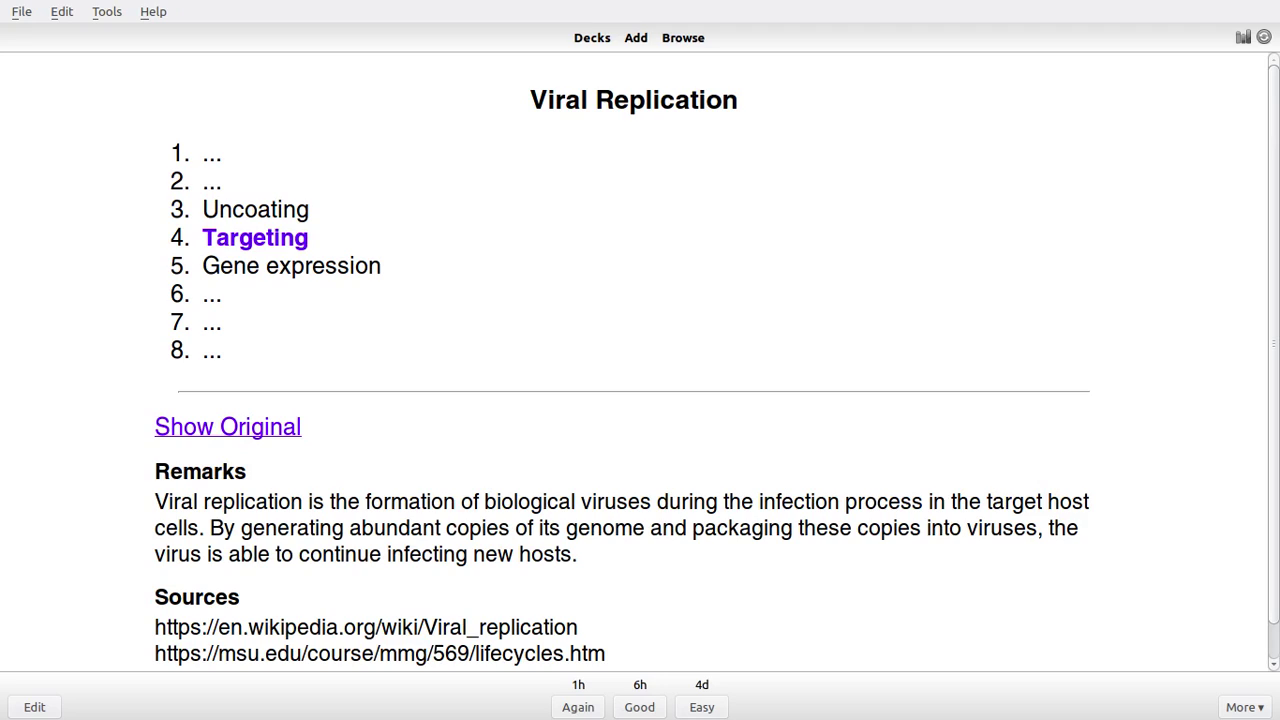
{"action": "key", "text": "space"}
{"action": "key", "text": "space"}
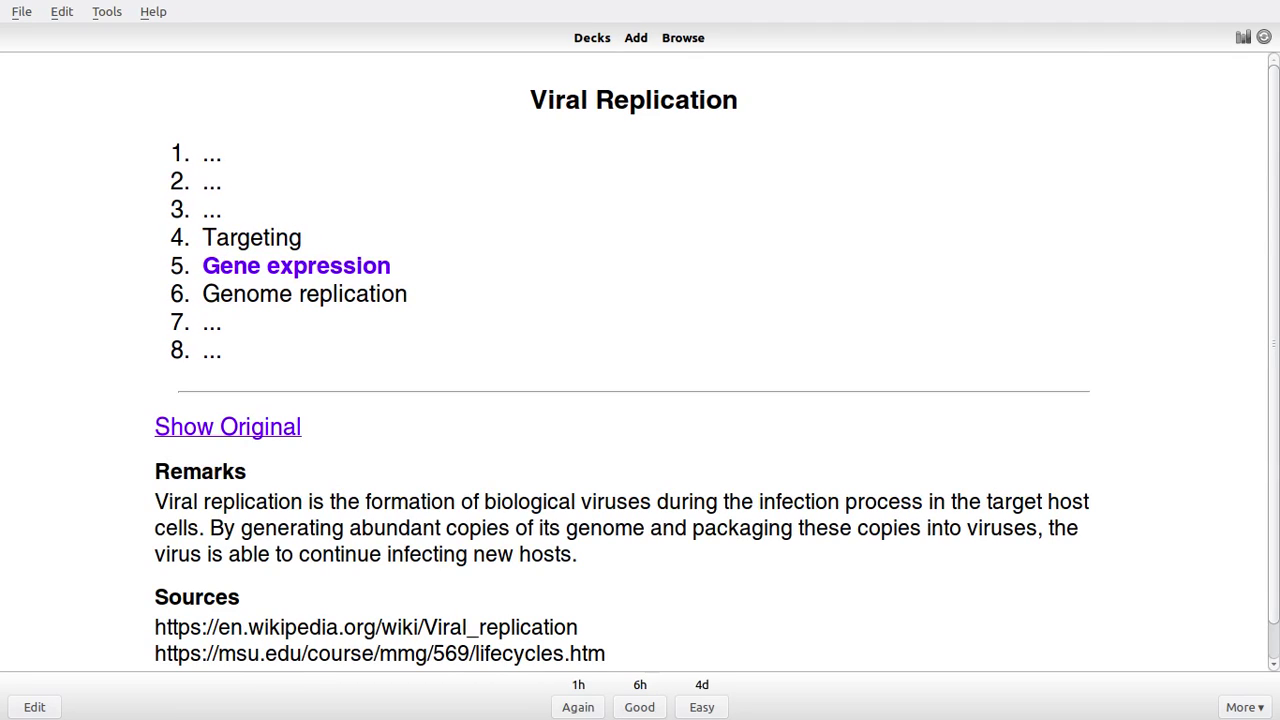
{"action": "key", "text": "space"}
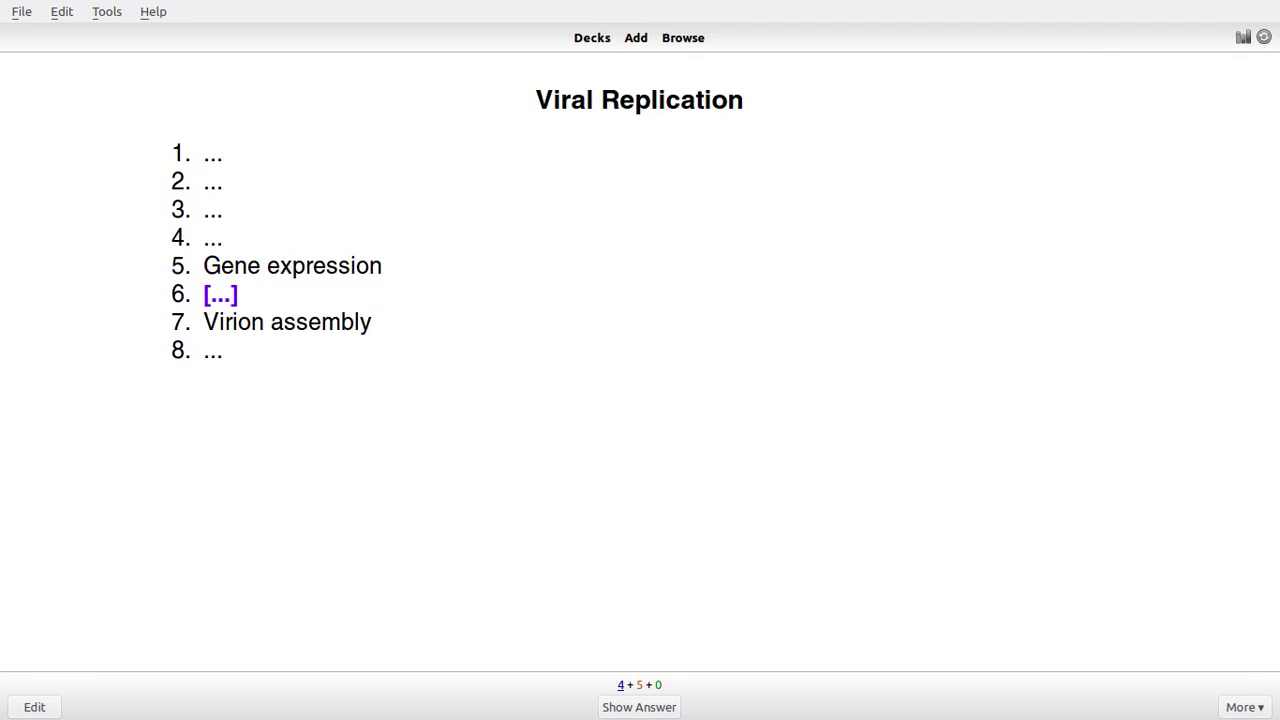
{"action": "key", "text": "space"}
{"action": "key", "text": "space"}
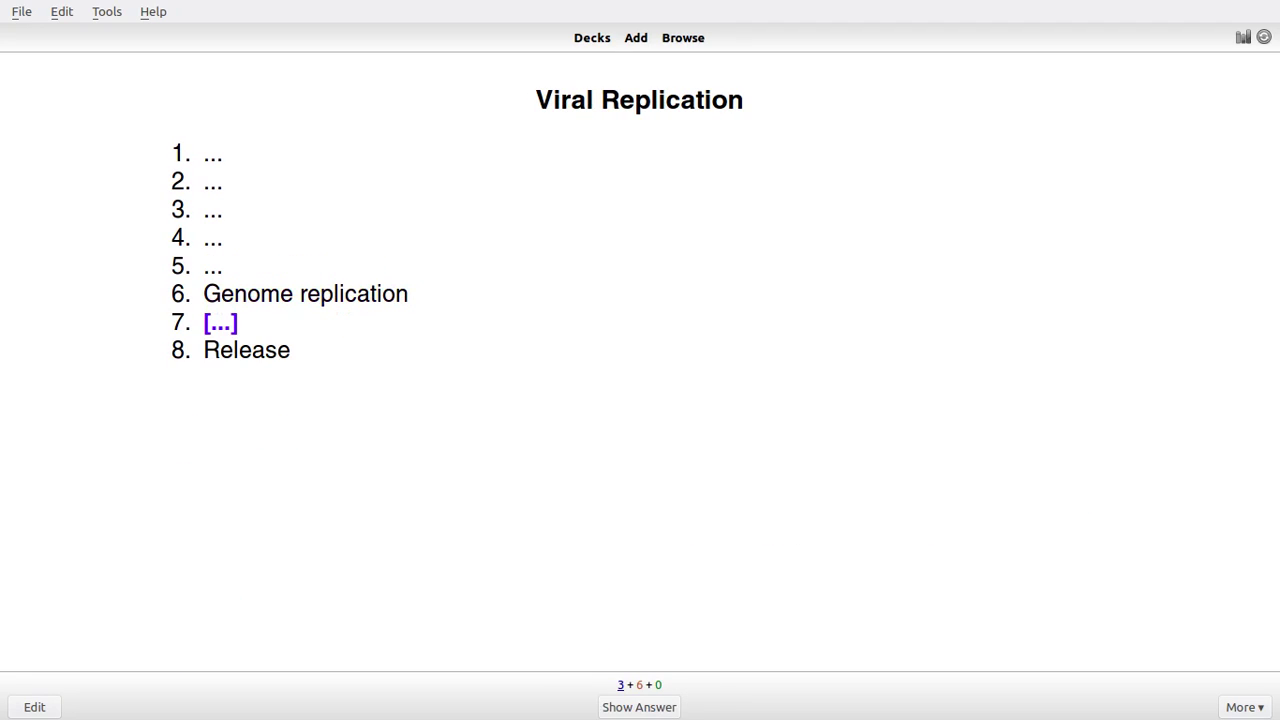
{"action": "key", "text": "space"}
{"action": "key", "text": "space"}
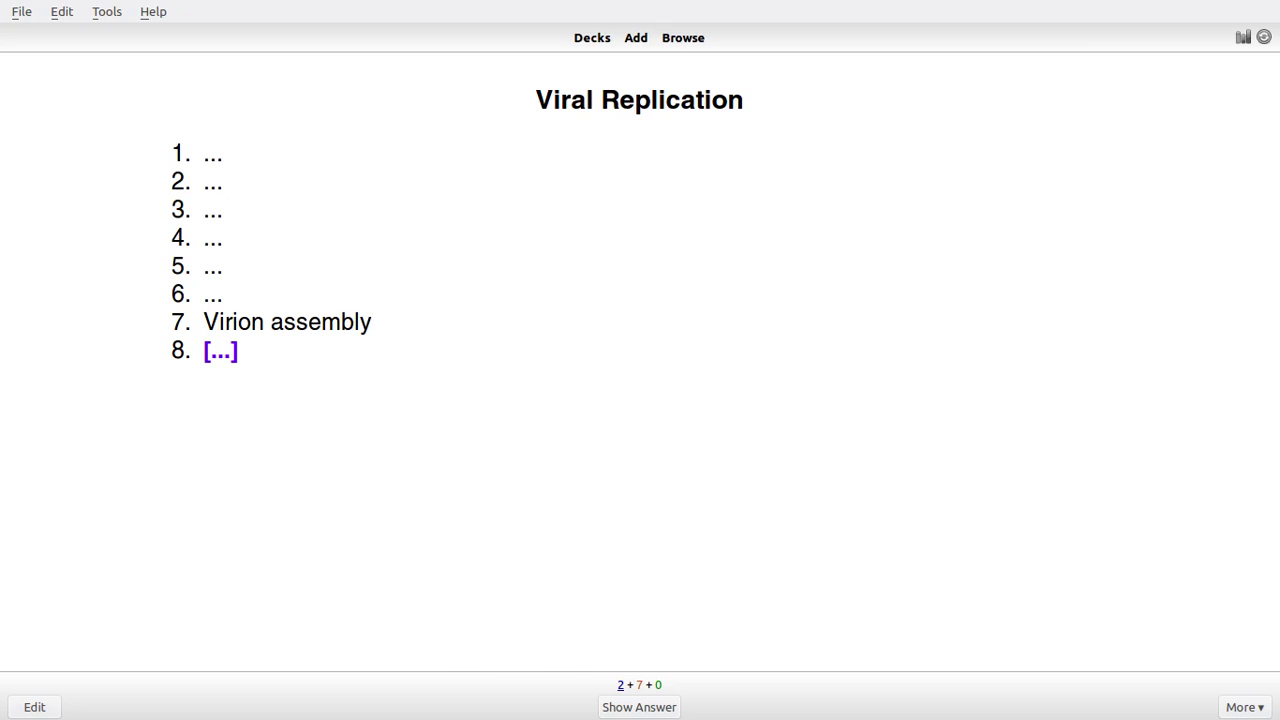
{"action": "key", "text": "space"}
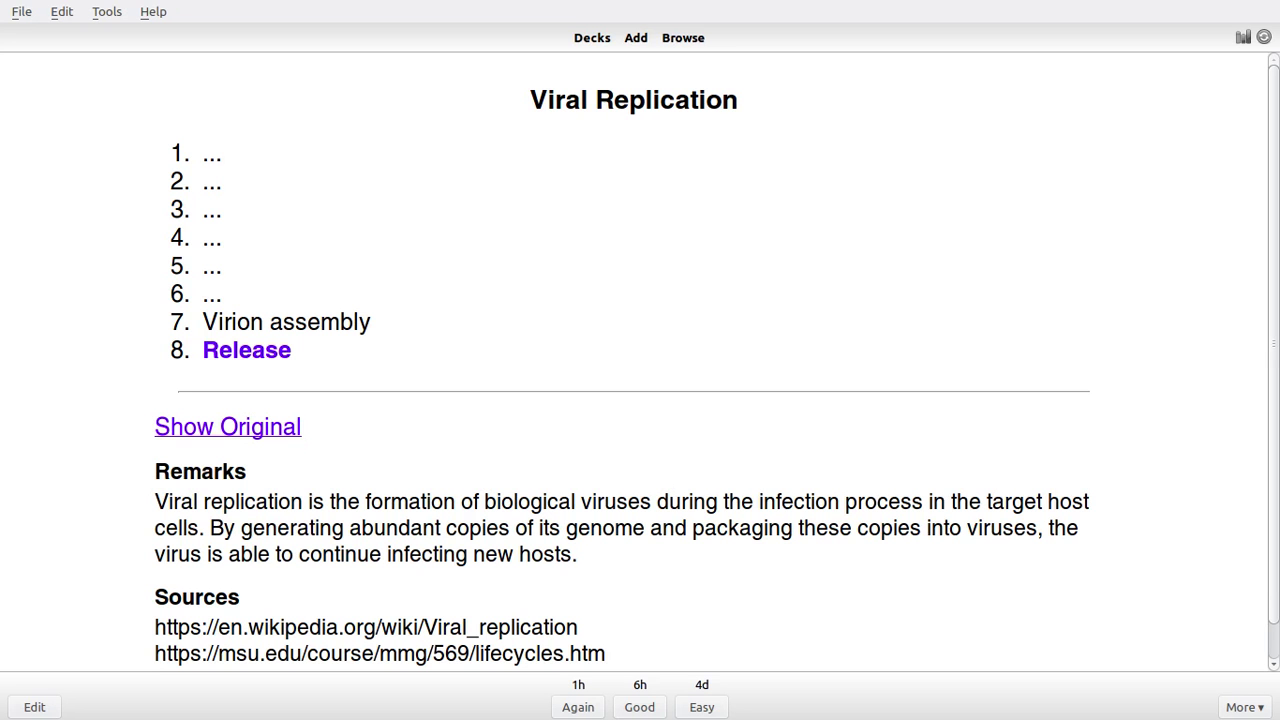
{"action": "key", "text": "space"}
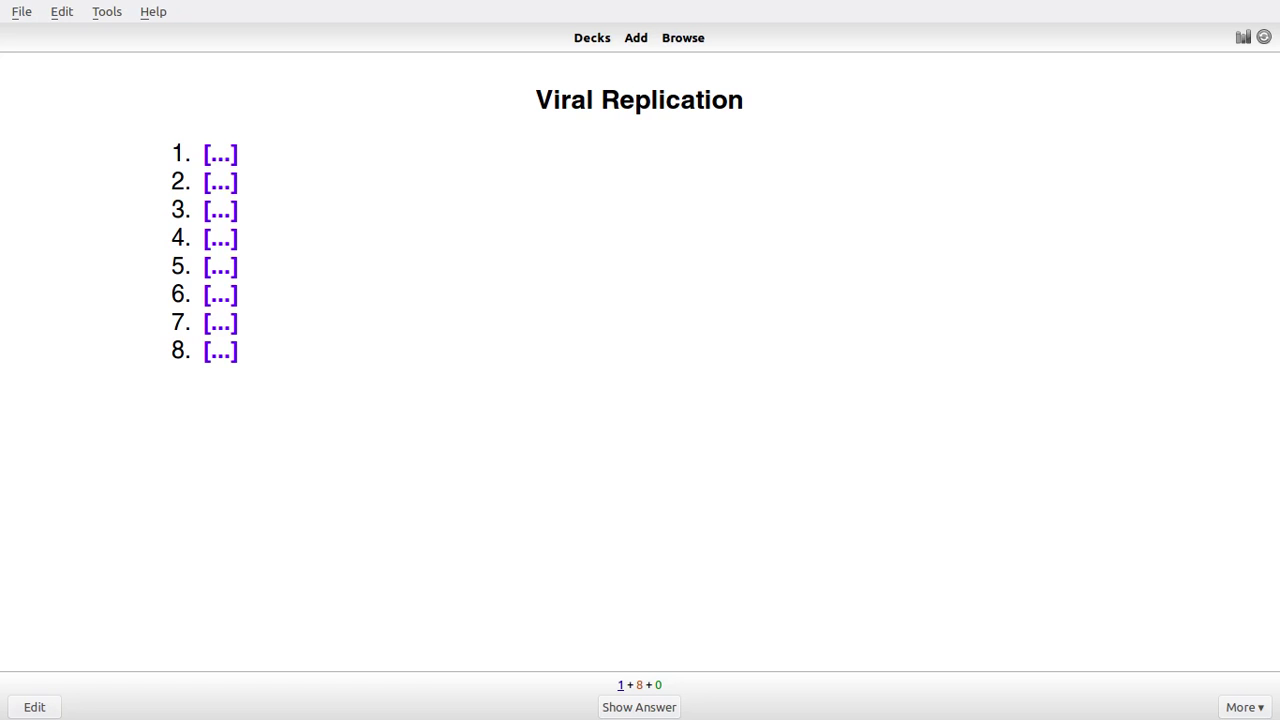
- Show all eight Viral Replication steps on the full-list card and go back to Decks
{"action": "key", "text": "space"}
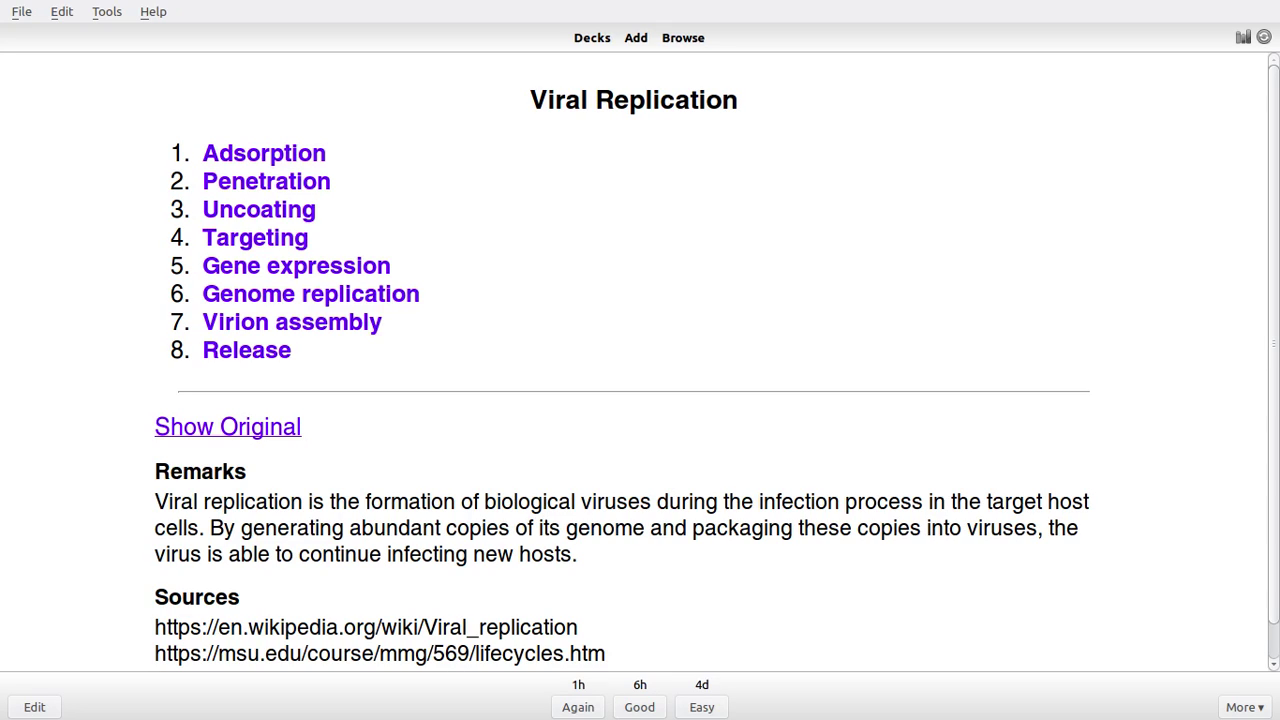
{"action": "key", "text": "d"}
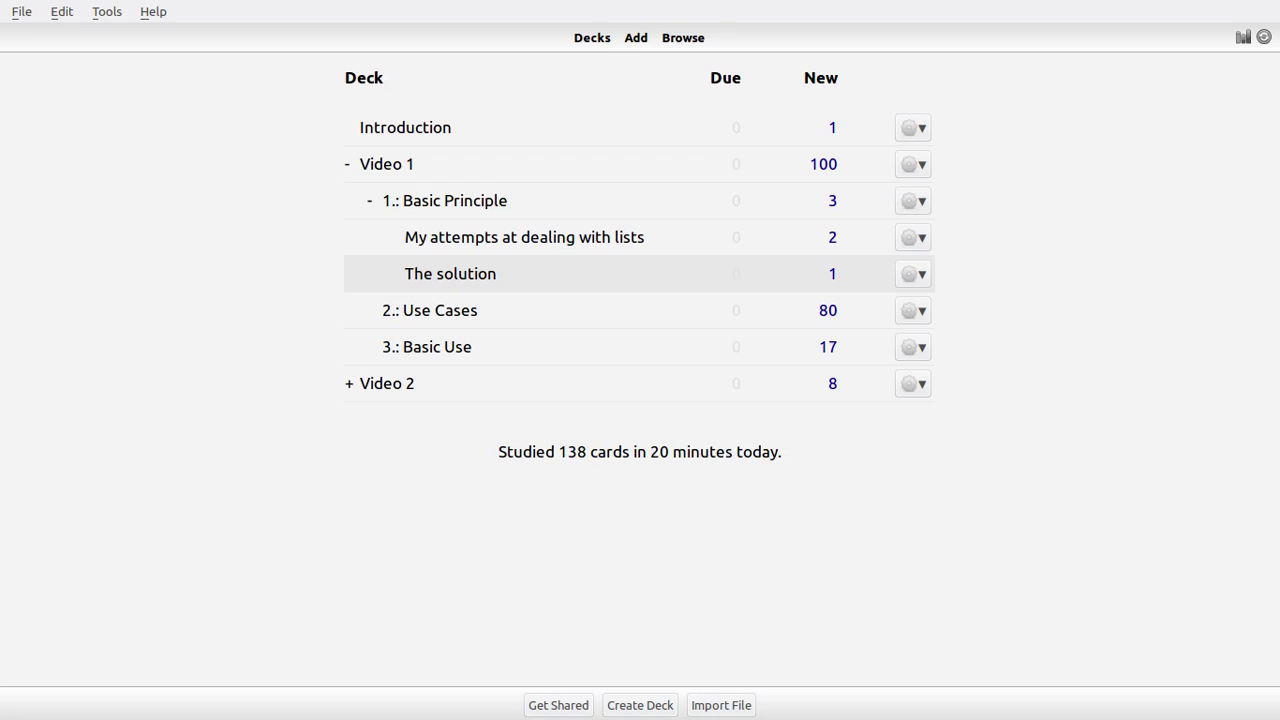
- In the card browser, list the cards of My attempts at dealing with lists, The solution and Use Cases
{"action": "key", "text": "b"}
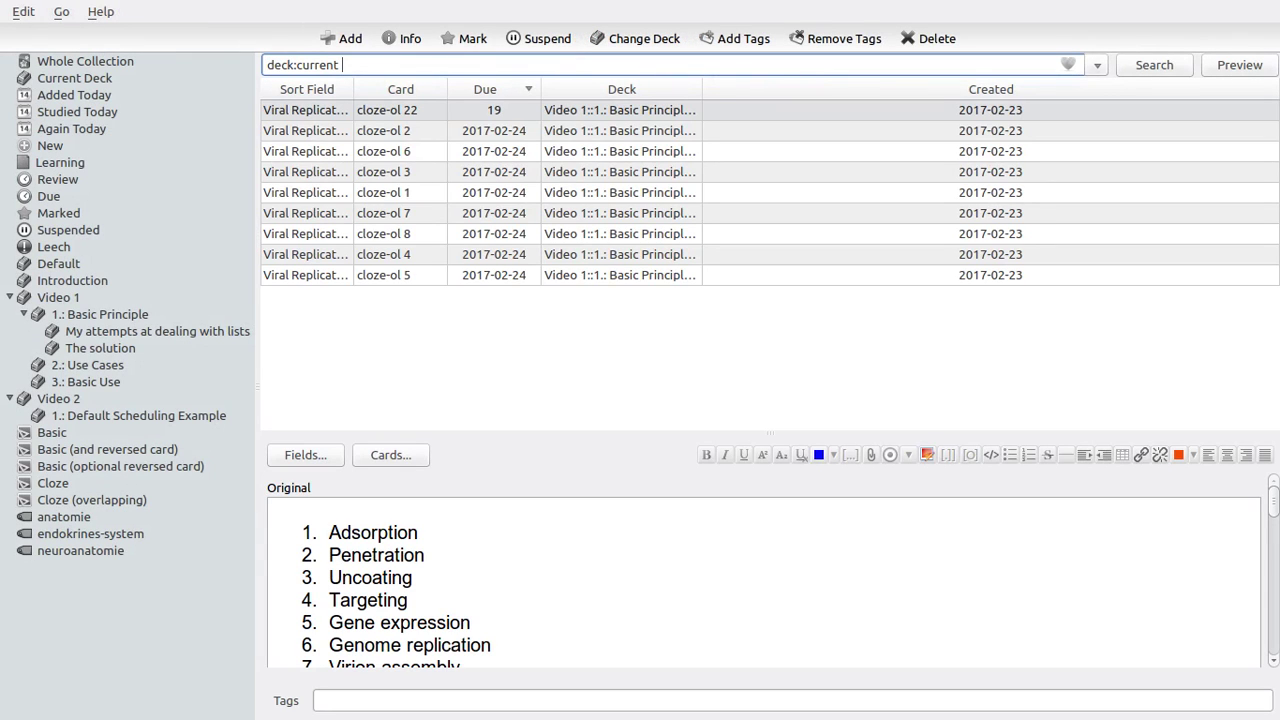
{"action": "left_click", "coordinate": [157, 331]}
{"action": "left_click", "coordinate": [100, 348]}
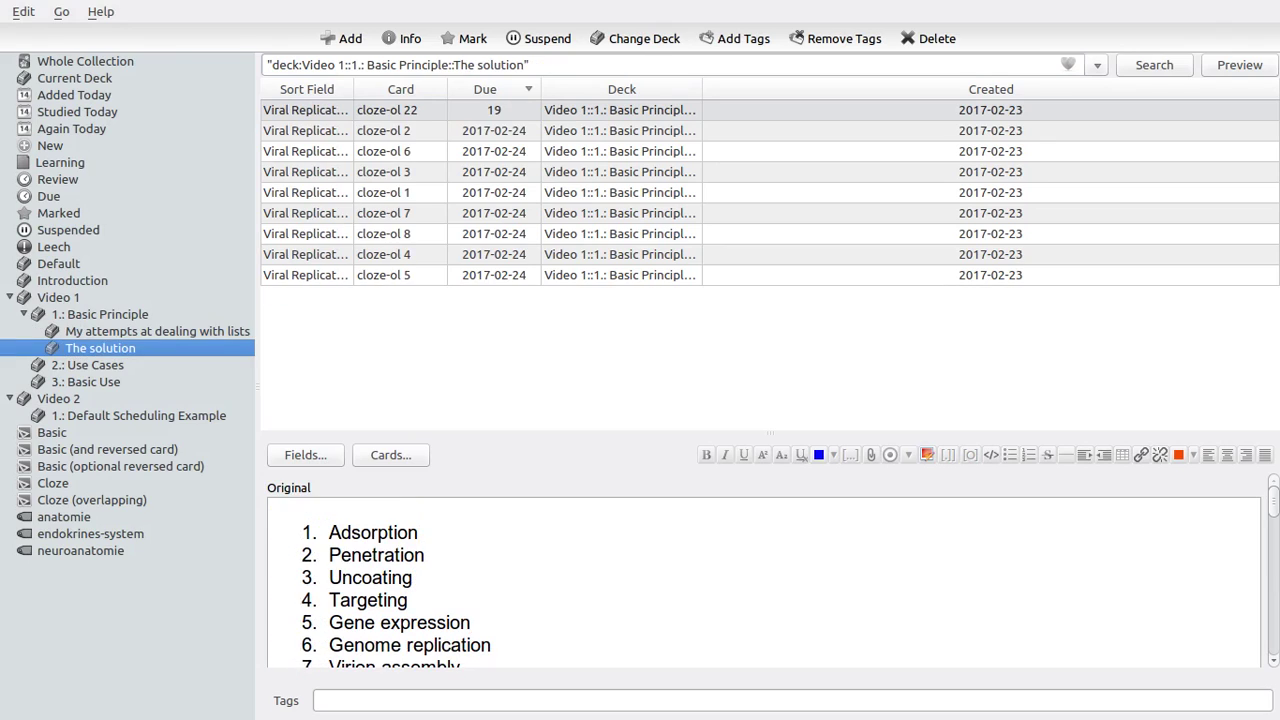
{"action": "left_click", "coordinate": [88, 365]}
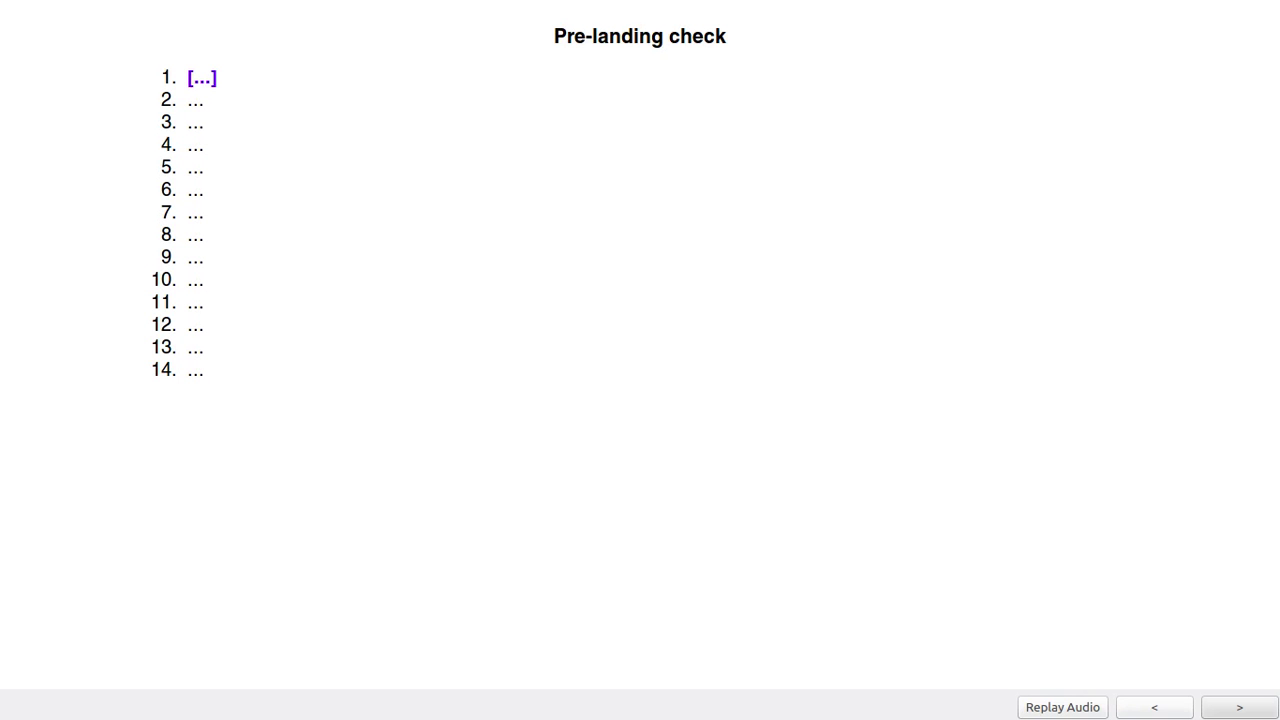
- Preview Pre-landing check items from Open carburettor heater to Close carburettor heat, reaching the Melatonin card
{"action": "key", "text": "Right"}
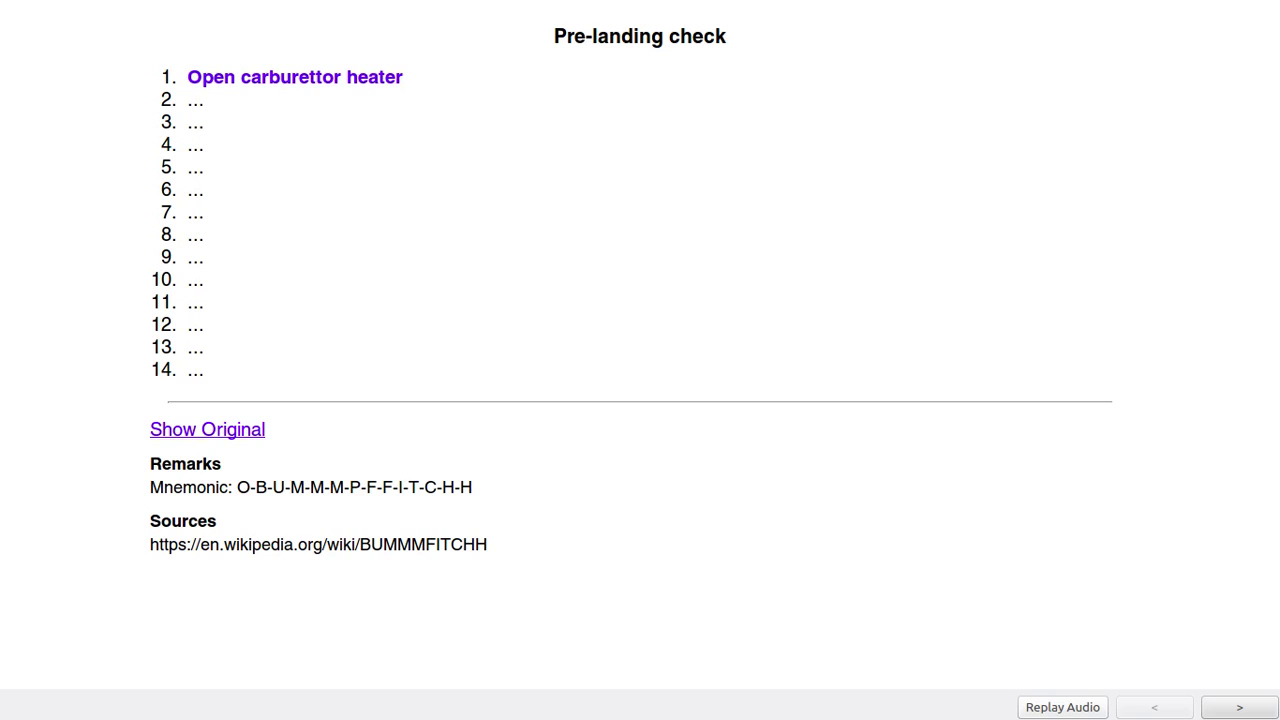
{"action": "key", "text": "Right"}
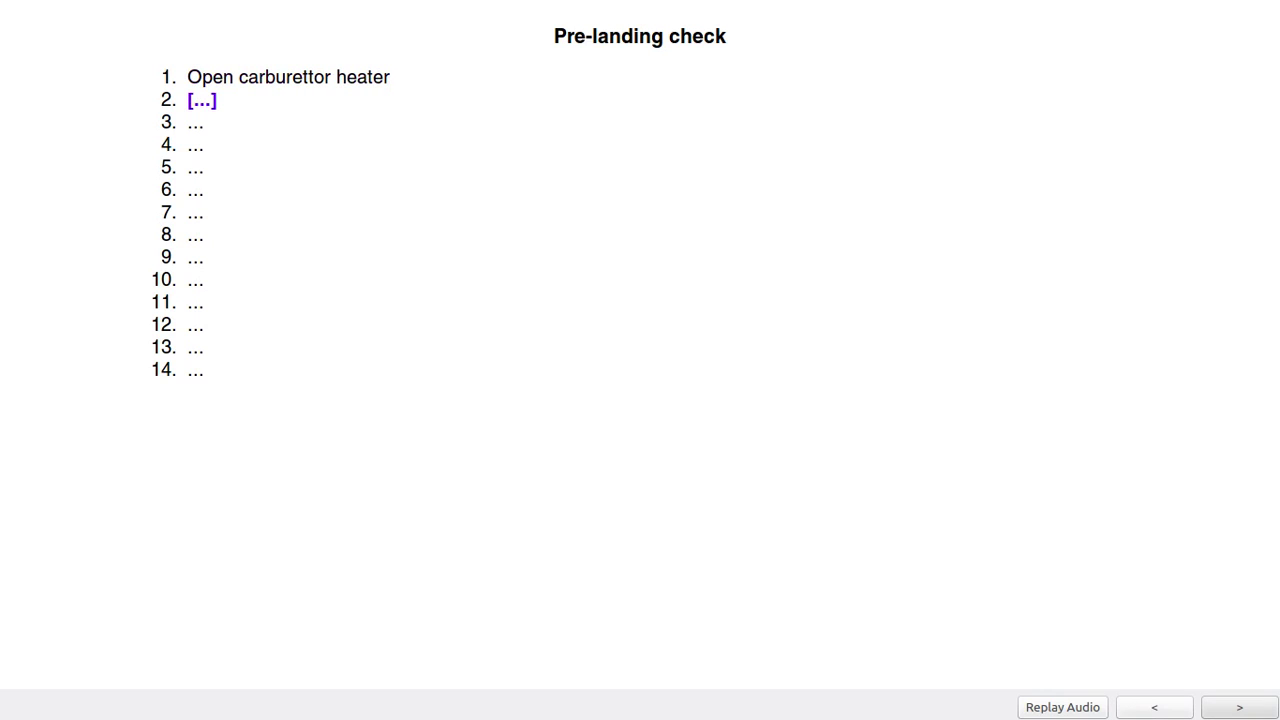
{"action": "key", "text": "Right"}
{"action": "key", "text": "Right"}
{"action": "key", "text": "Right"}
{"action": "key", "text": "Right"}
{"action": "key", "text": "Right"}
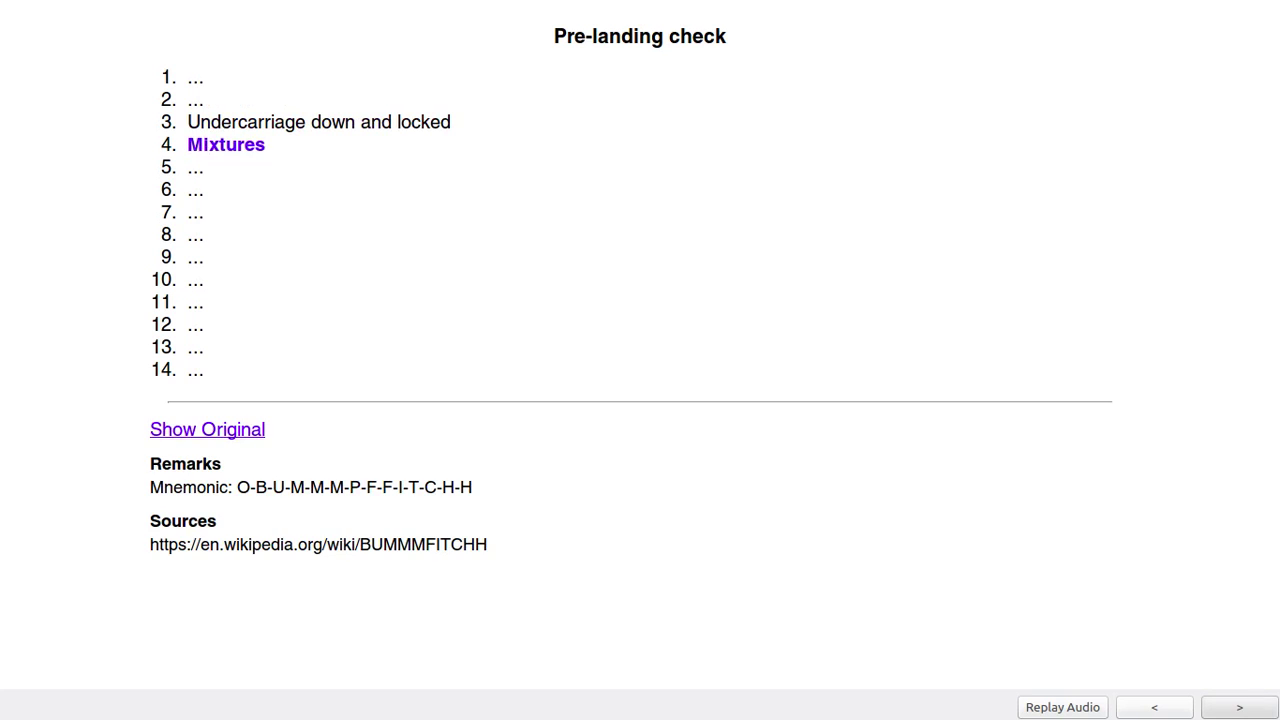
{"action": "key", "text": "Right"}
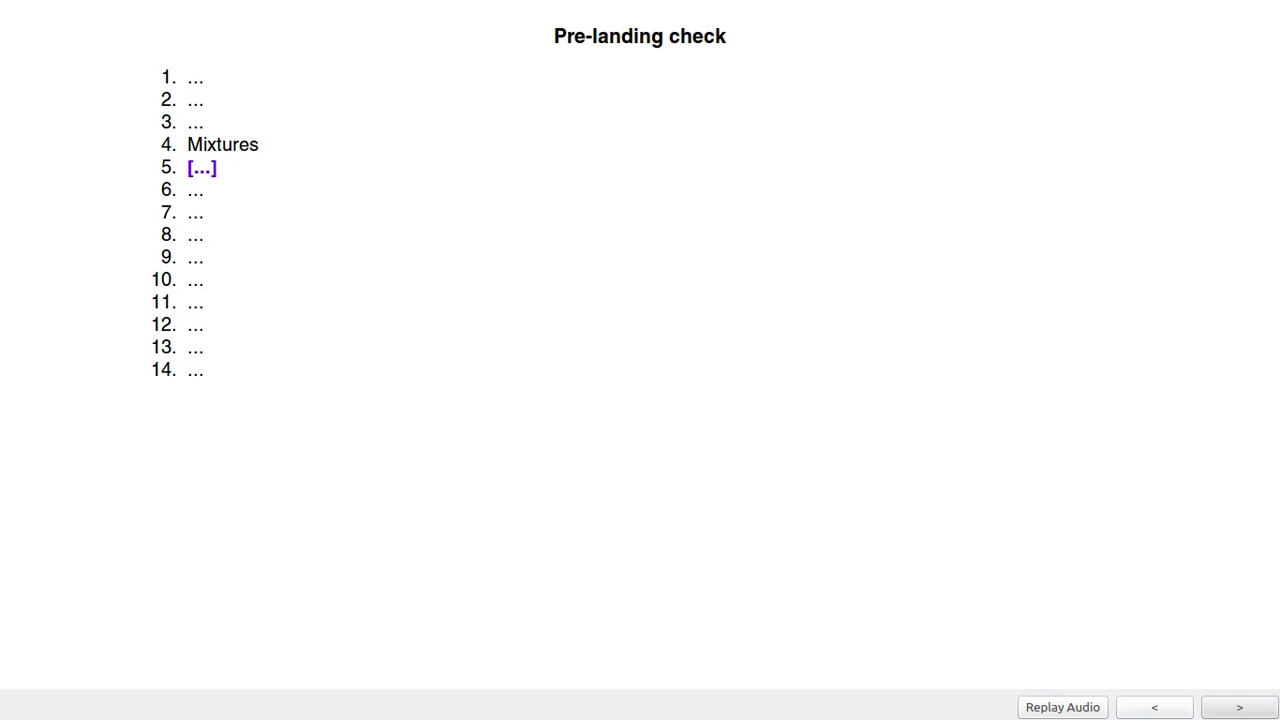
{"action": "key", "text": "space"}
{"action": "key", "text": "space"}
{"action": "key", "text": "space"}
{"action": "key", "text": "space"}
{"action": "key", "text": "space"}
{"action": "key", "text": "space"}
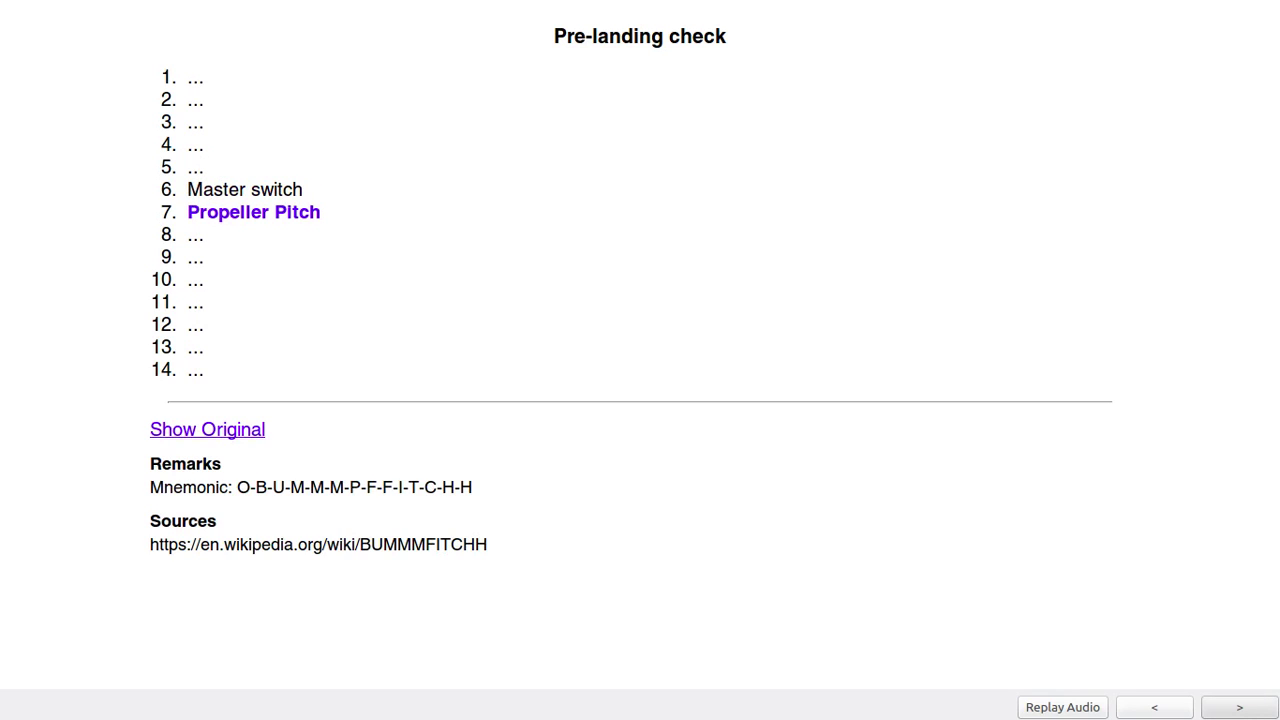
{"action": "key", "text": "space"}
{"action": "key", "text": "space"}
{"action": "key", "text": "space"}
{"action": "key", "text": "space"}
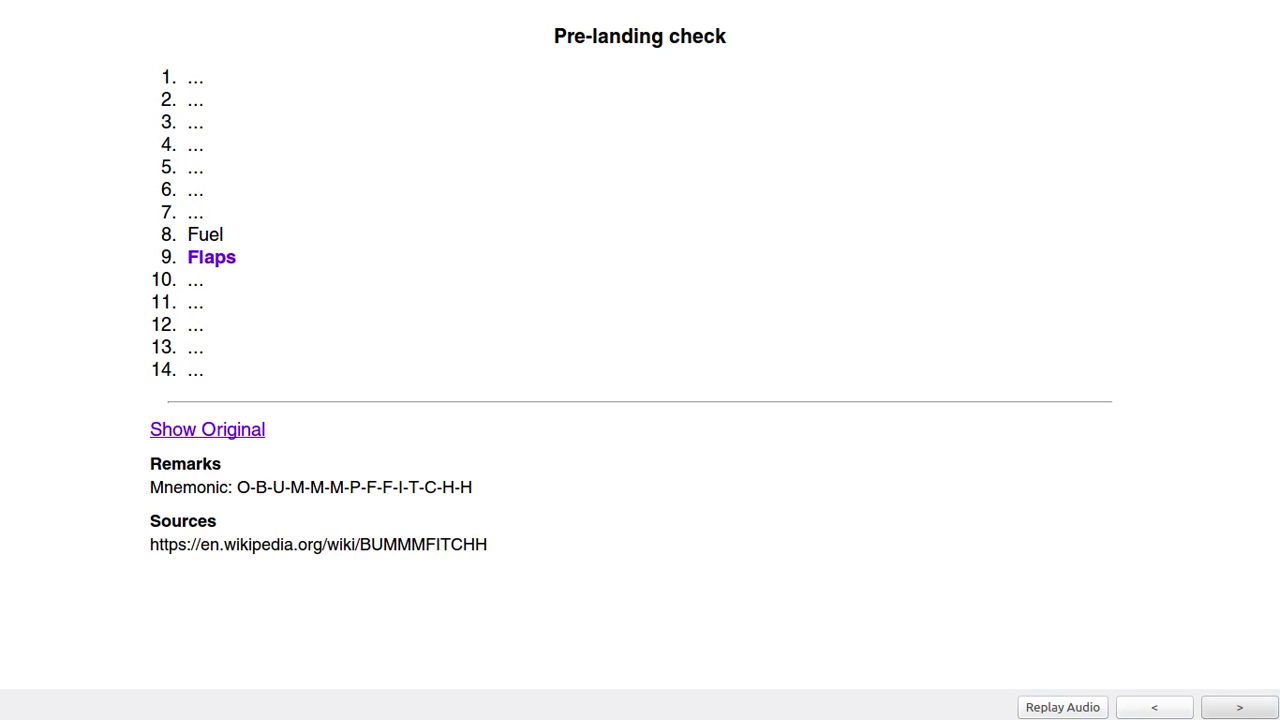
{"action": "key", "text": "space"}
{"action": "key", "text": "space"}
{"action": "key", "text": "space"}
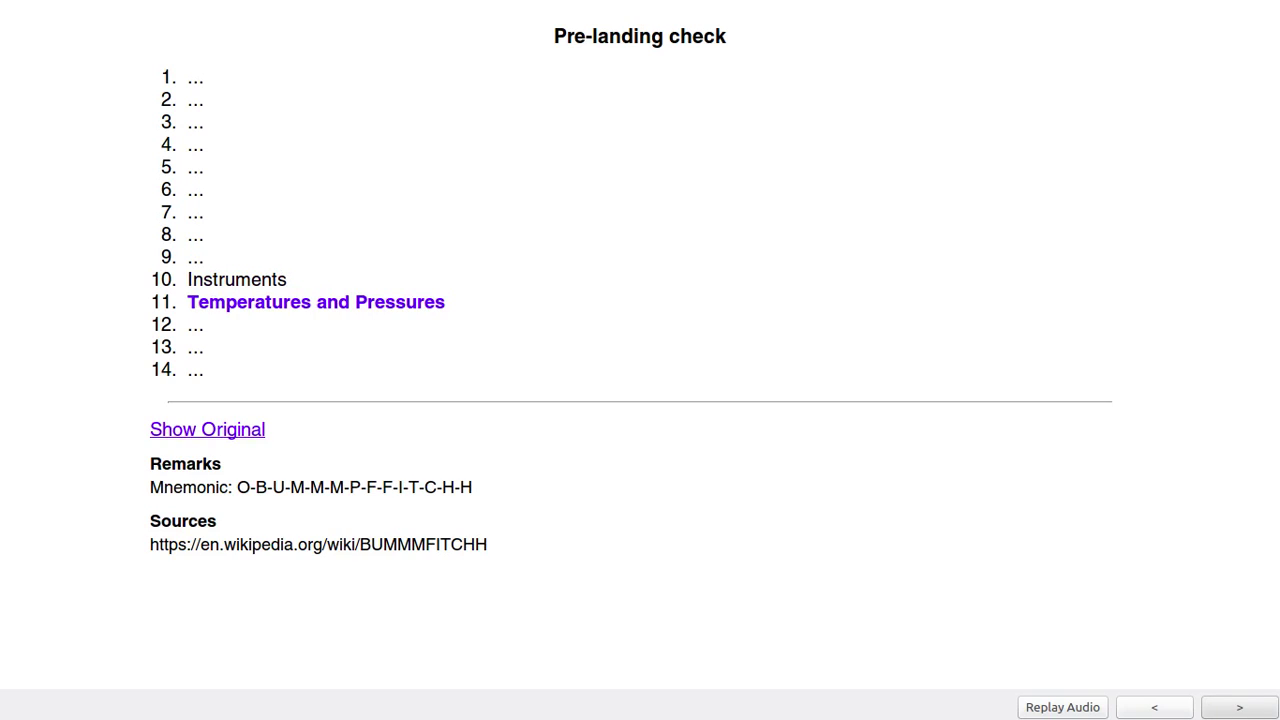
{"action": "key", "text": "space"}
{"action": "key", "text": "space"}
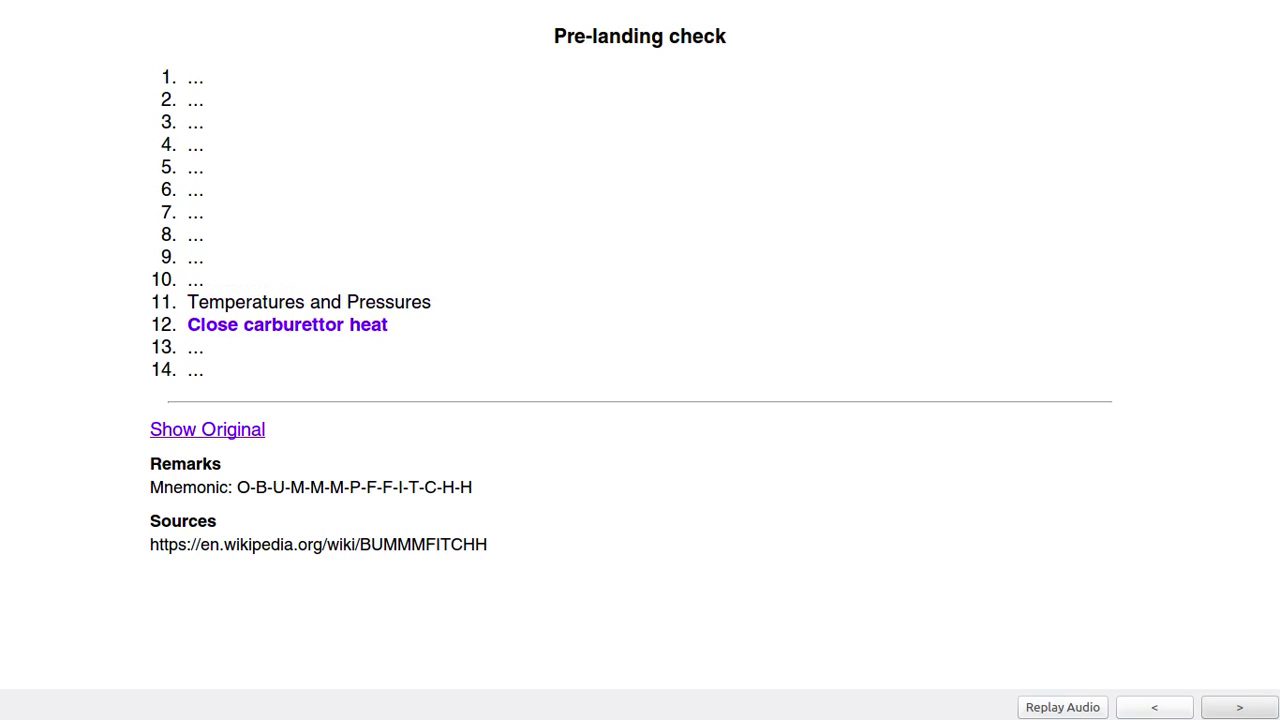
{"action": "key", "text": "space"}
{"action": "key", "text": "space"}
{"action": "key", "text": "space"}
{"action": "key", "text": "space"}
{"action": "key", "text": "space"}
{"action": "key", "text": "space"}
{"action": "key", "text": "space"}
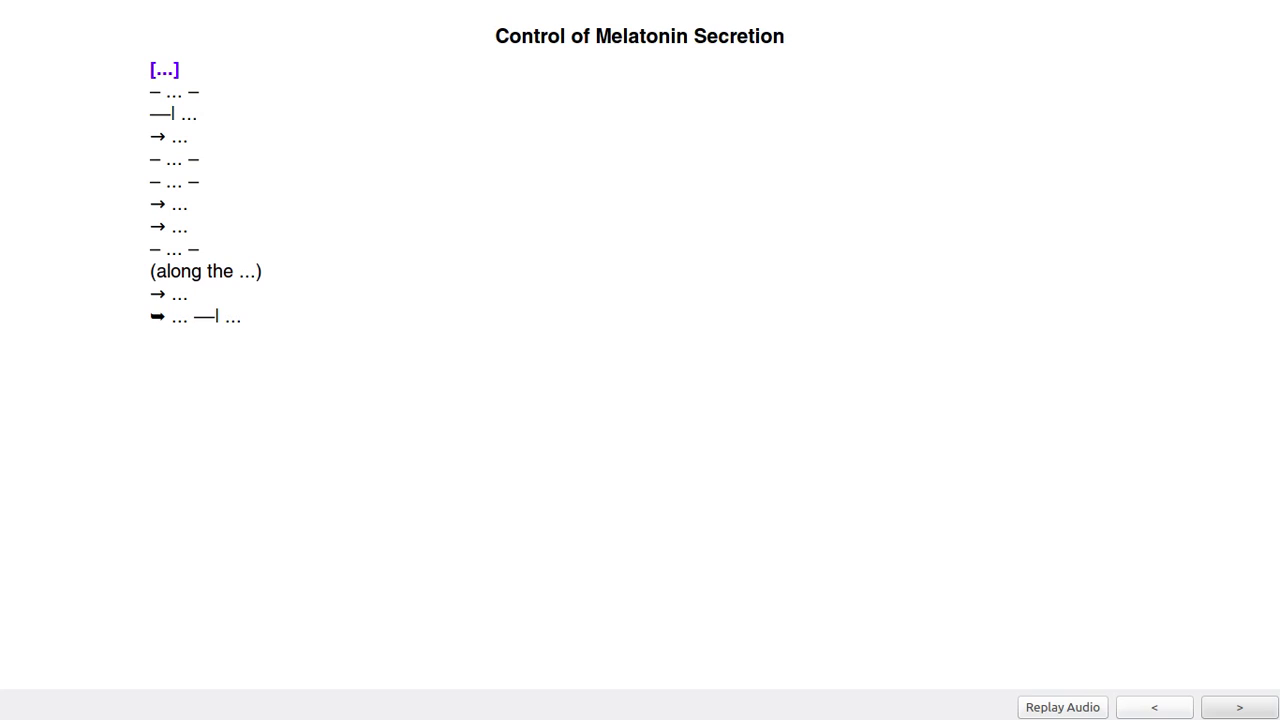
- Reveal Retina, Retinohypothalamic tract and Suprachiasmatic nucleus on the Melatonin Secretion cards
{"action": "key", "text": "Right"}
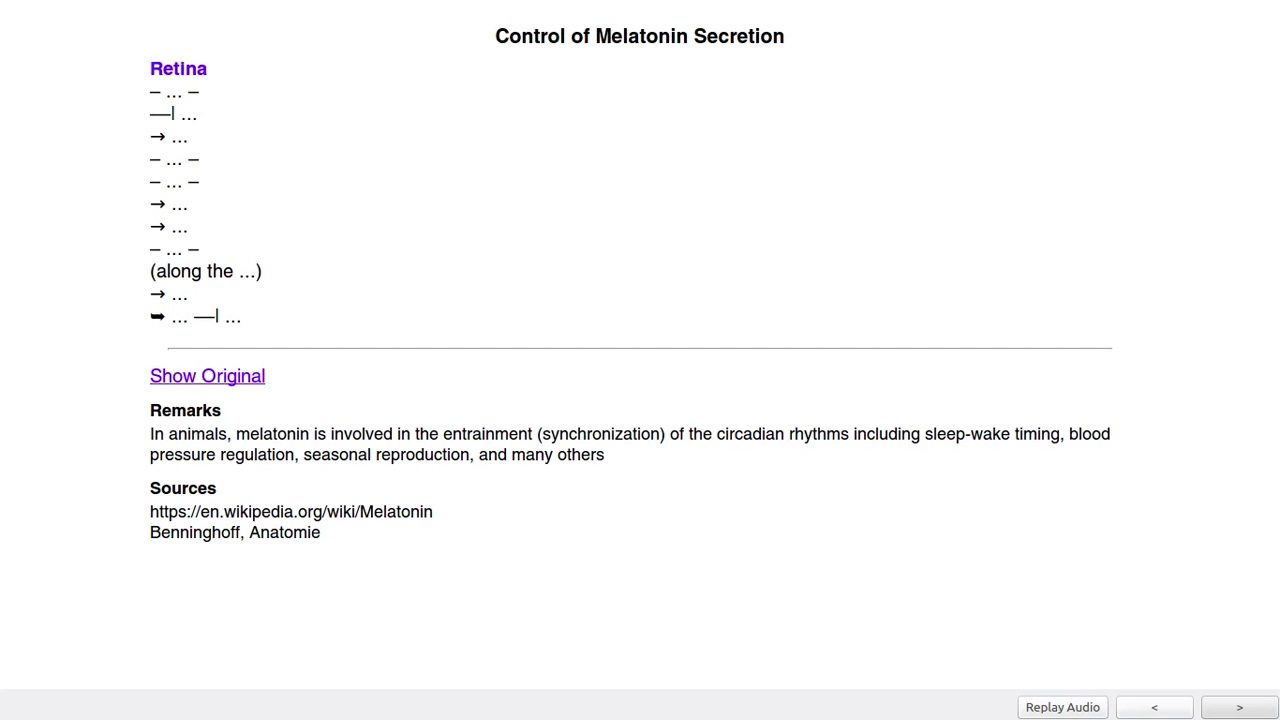
{"action": "key", "text": "Right"}
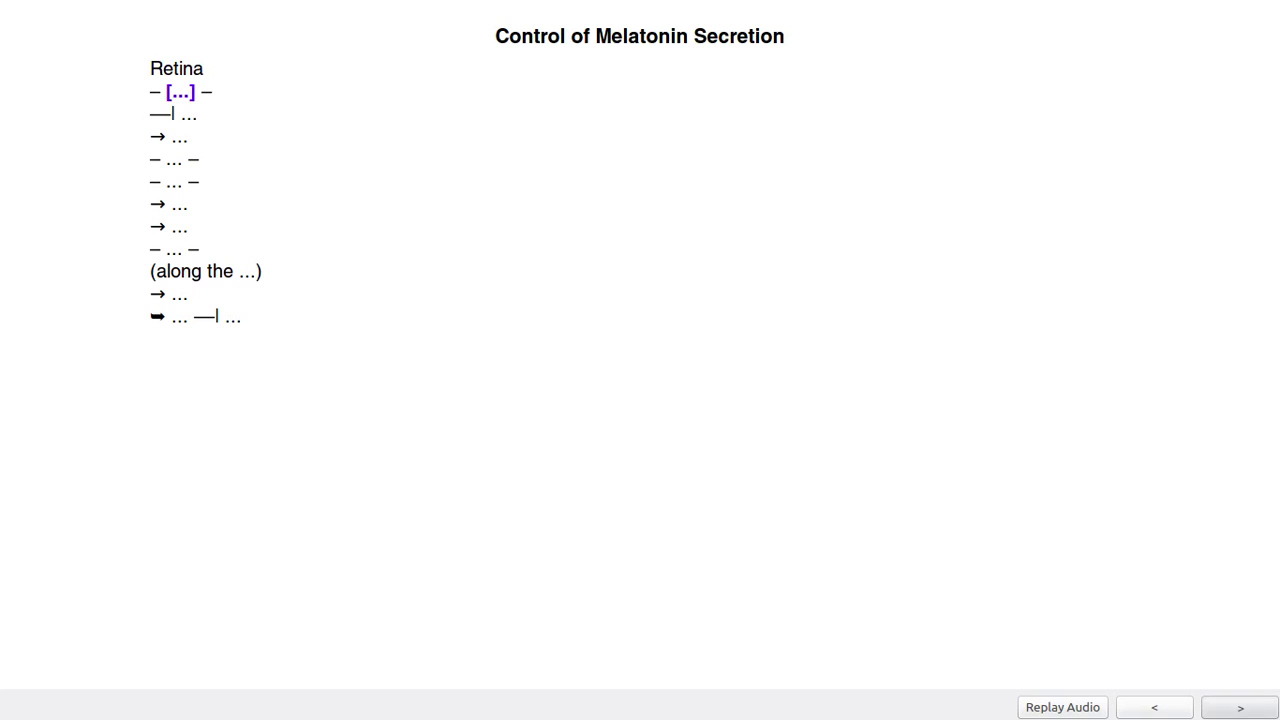
{"action": "key", "text": "Right"}
{"action": "key", "text": "Right"}
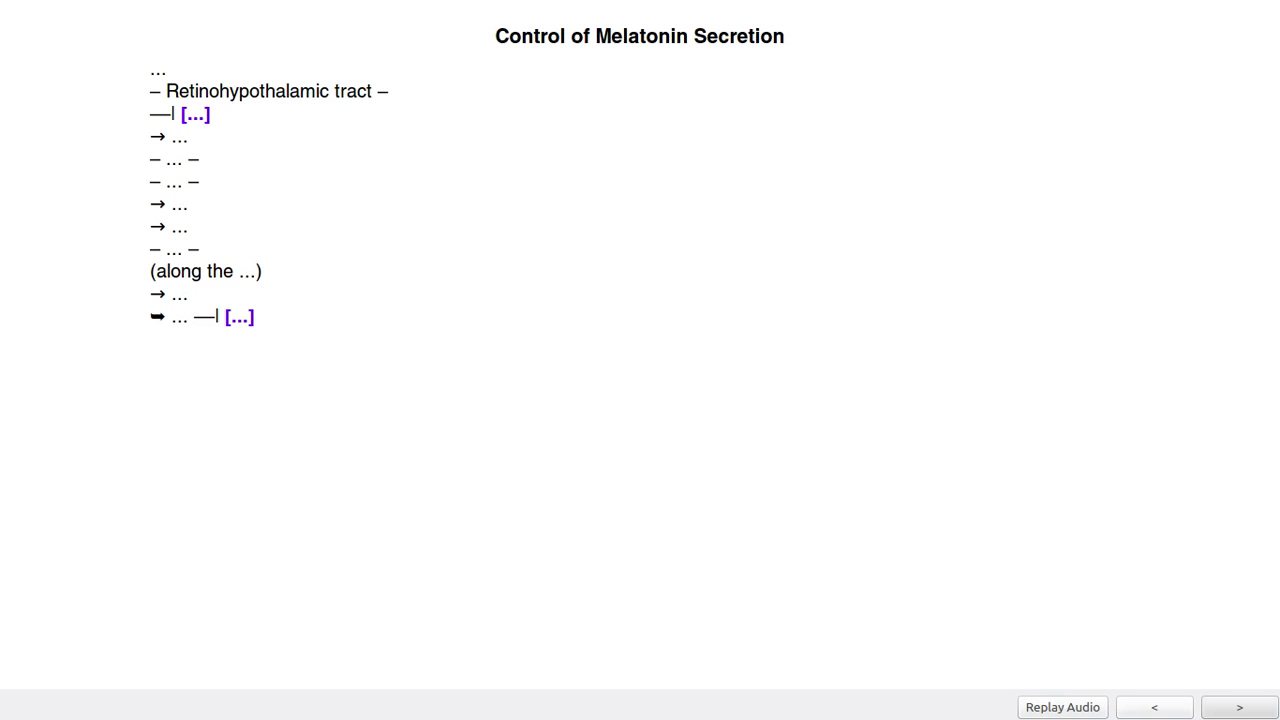
{"action": "left_click_drag", "start_coordinate": [175, 115], "coordinate": [211, 115]}
{"action": "key", "text": "space"}
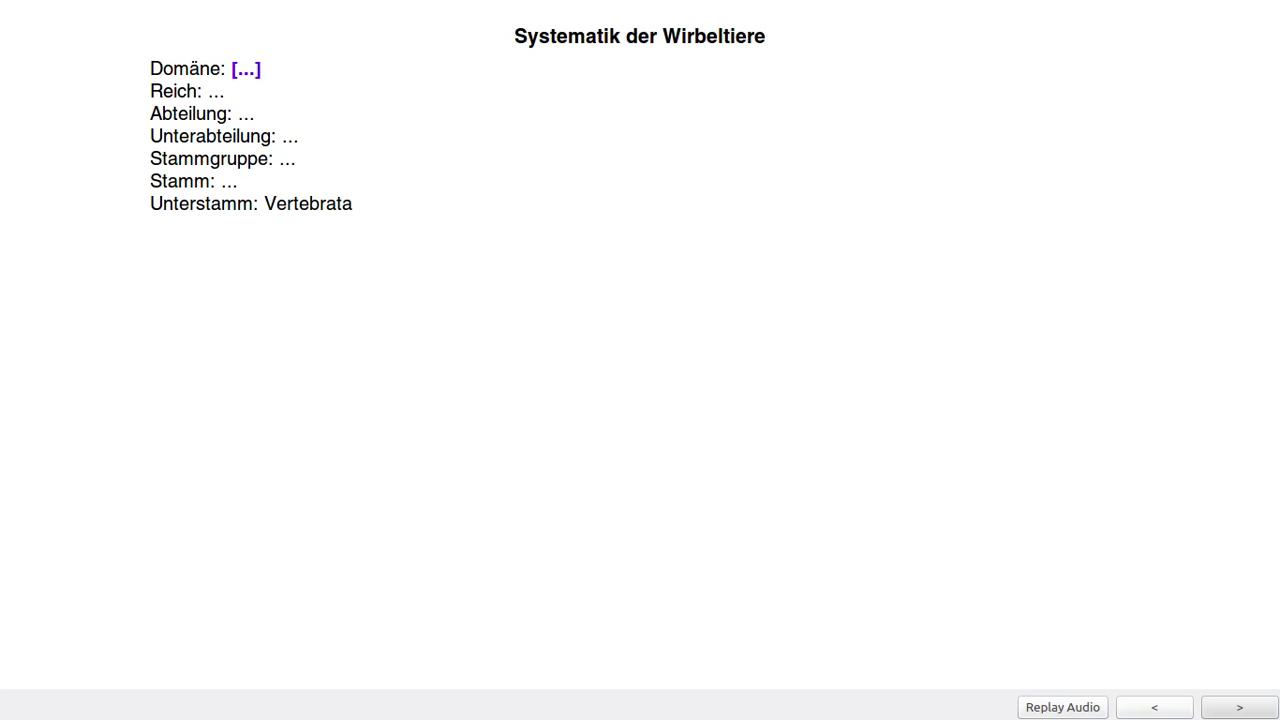
- Reveal the vertebrate taxonomy ranks, from Domäne Eukaryota through Bilateria to the full answer
{"action": "key", "text": "Right"}
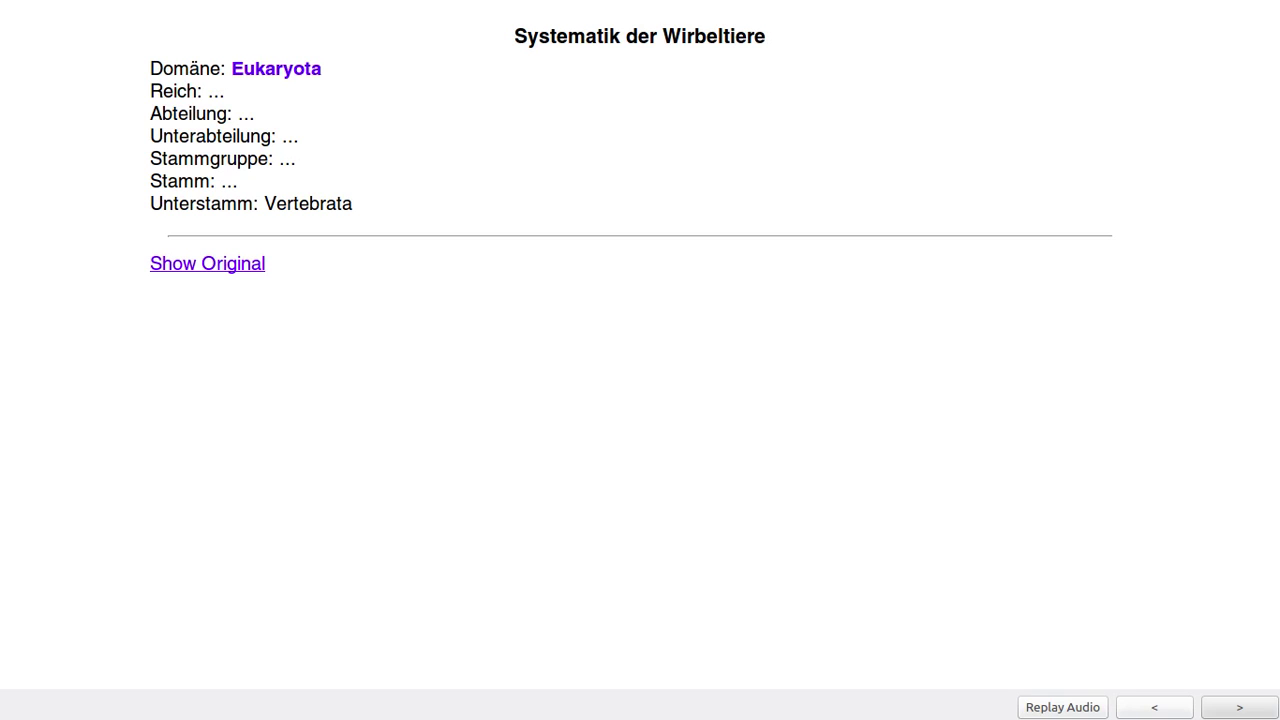
{"action": "key", "text": "Right"}
{"action": "key", "text": "Right"}
{"action": "key", "text": "Right"}
{"action": "key", "text": "Right"}
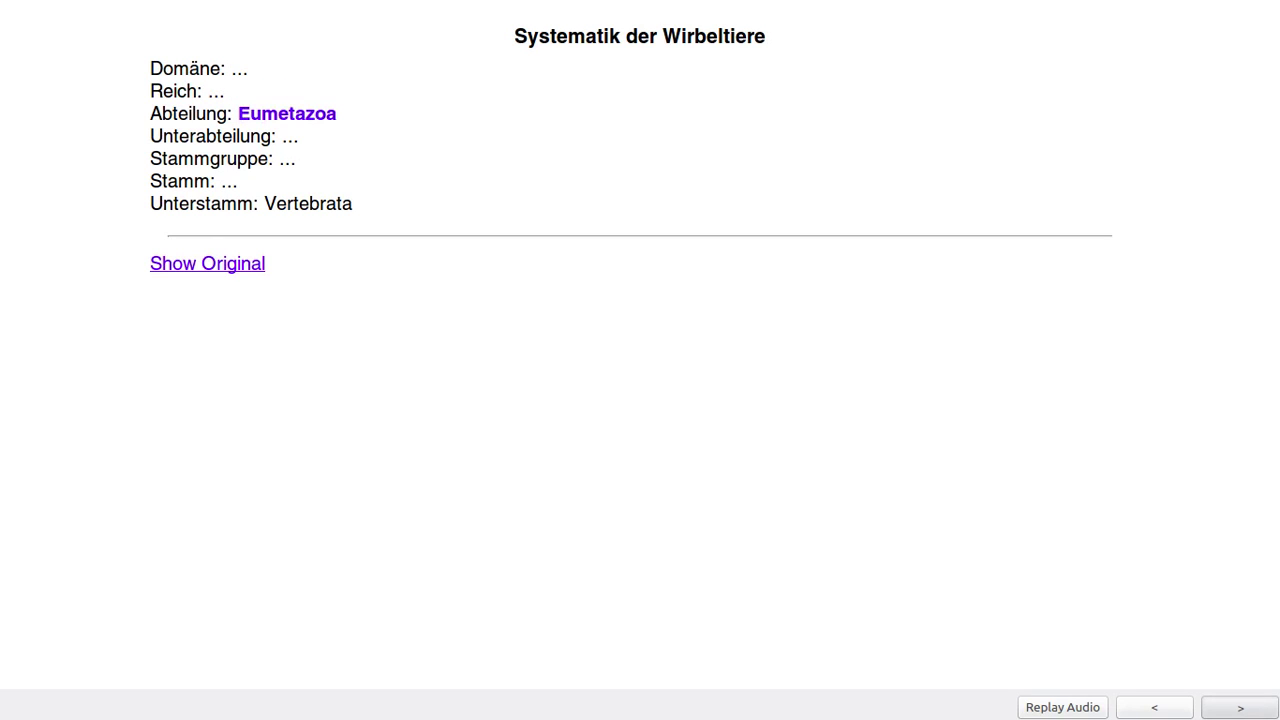
{"action": "key", "text": "Right"}
{"action": "key", "text": "Right"}
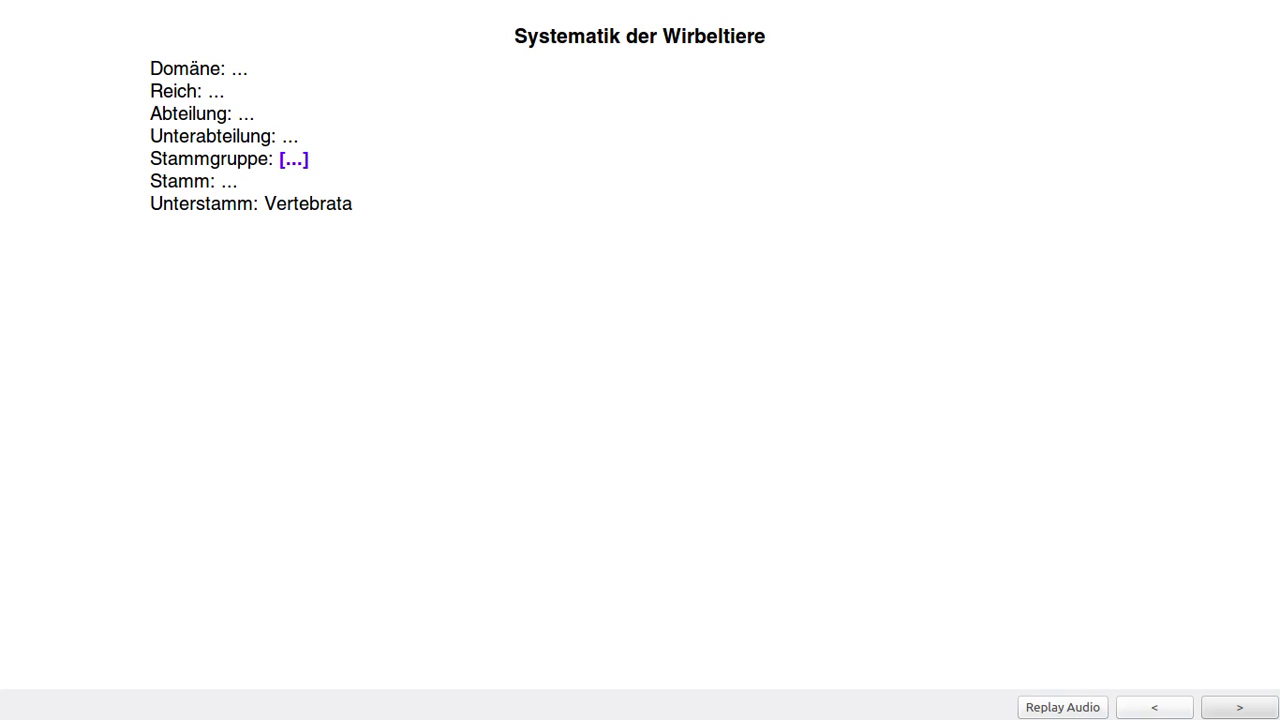
{"action": "key", "text": "Right"}
{"action": "key", "text": "Right"}
{"action": "key", "text": "Right"}
{"action": "key", "text": "Right"}
{"action": "key", "text": "Right"}
- Reveal each circumventricular organ, from SFO and Gl. pinealis through the all-six answer card
{"action": "key", "text": "Right"}
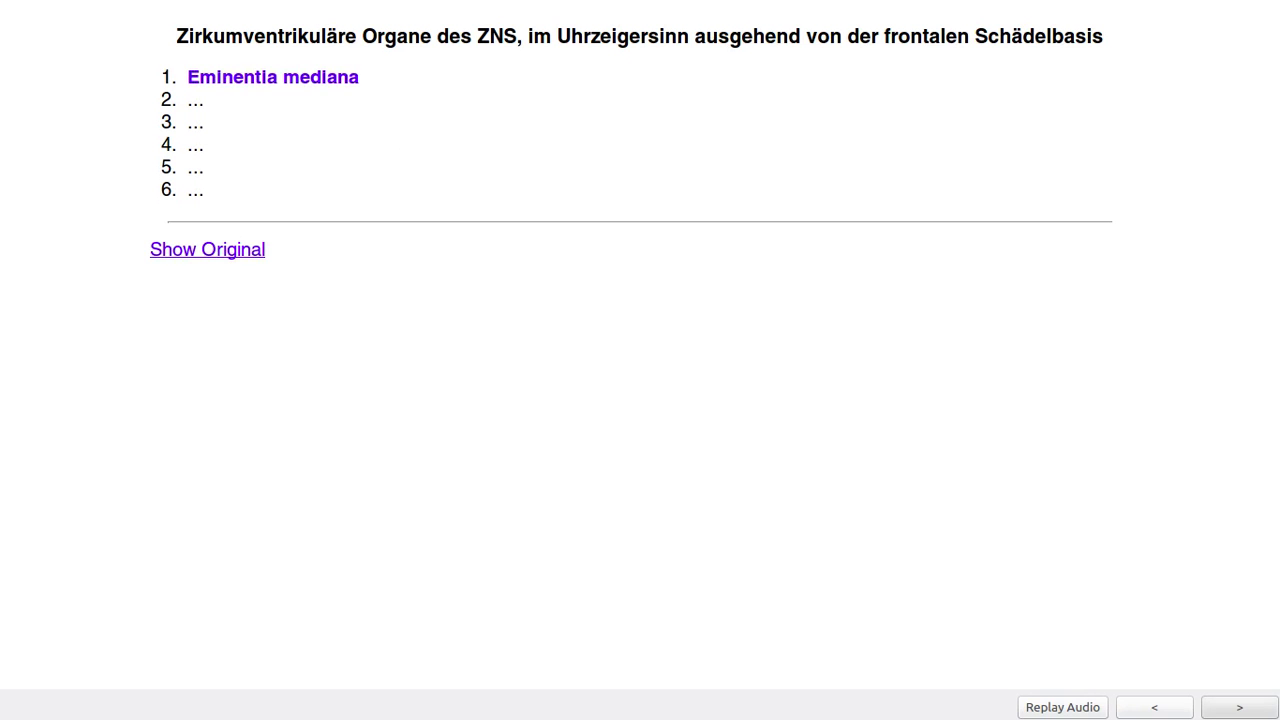
{"action": "key", "text": "Right"}
{"action": "key", "text": "Right"}
{"action": "key", "text": "Right"}
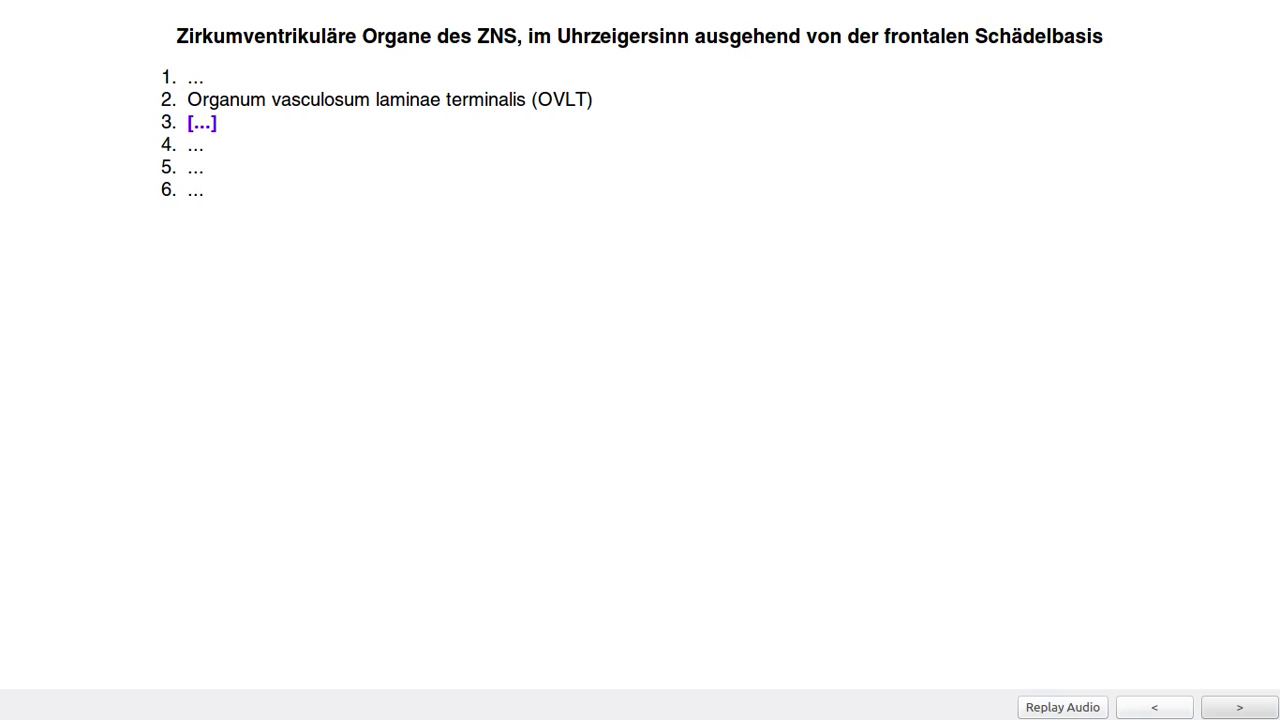
{"action": "key", "text": "space"}
{"action": "key", "text": "space"}
{"action": "key", "text": "space"}
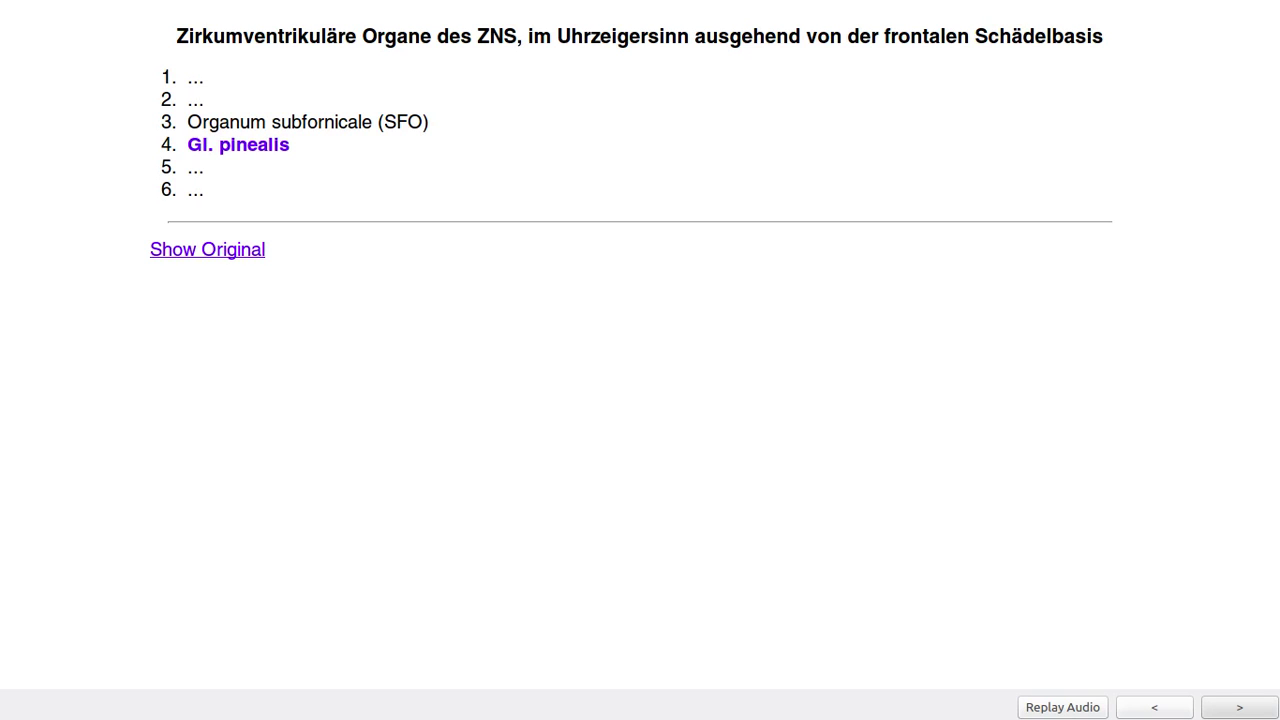
{"action": "key", "text": "space"}
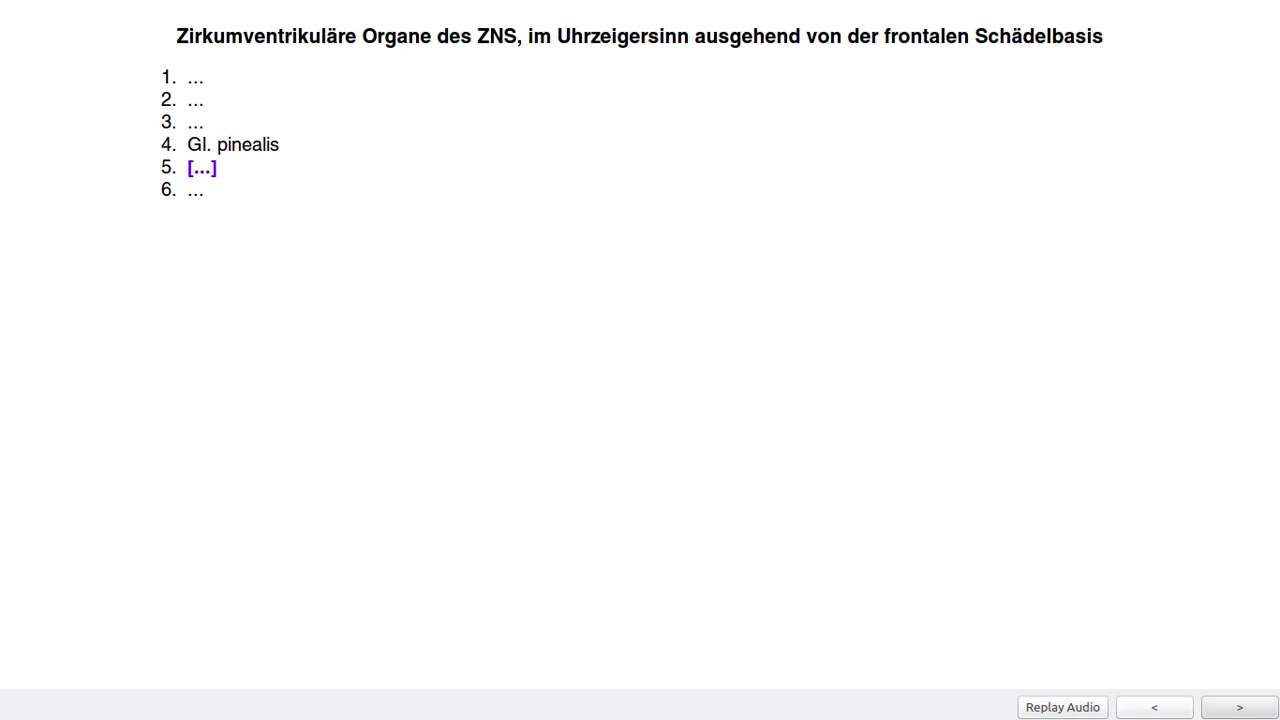
{"action": "key", "text": "space"}
{"action": "key", "text": "space"}
{"action": "key", "text": "space"}
{"action": "key", "text": "space"}
{"action": "key", "text": "space"}
{"action": "key", "text": "space"}
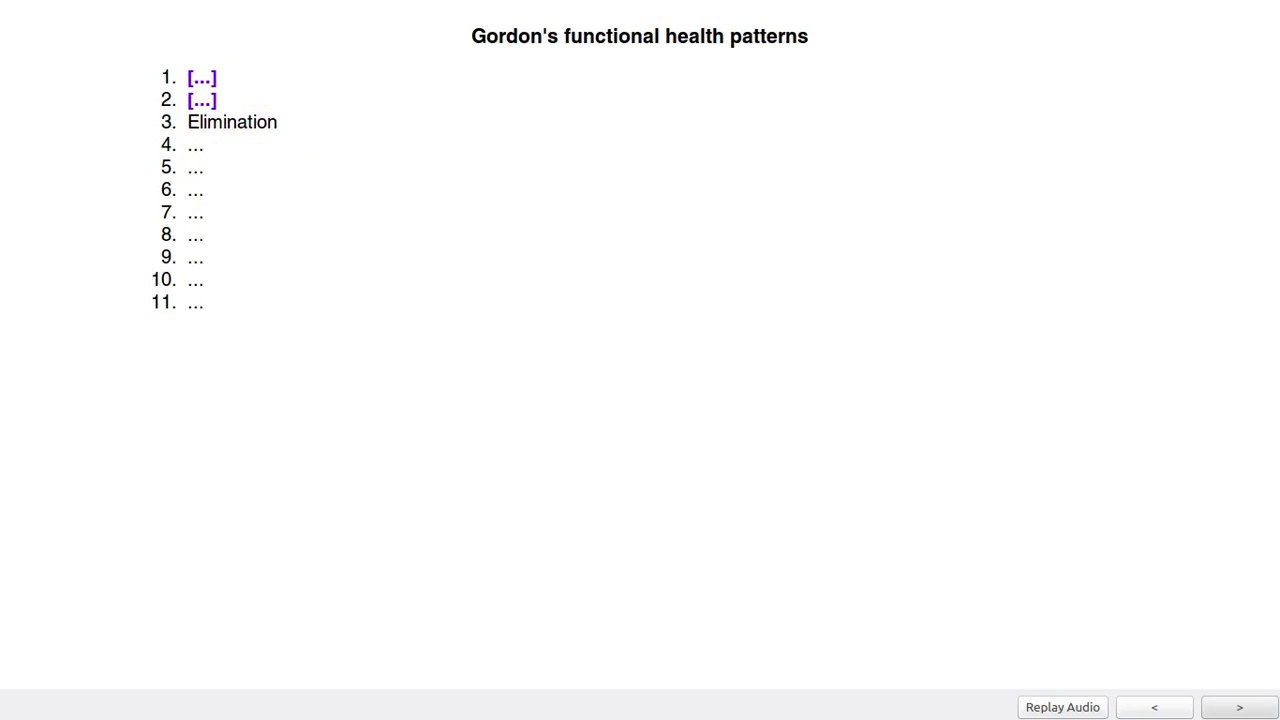
- Reveal the Gordon's patterns pair by pair, including hidden items 6 and 7, through the last cards
{"action": "key", "text": "space"}
{"action": "key", "text": "space"}
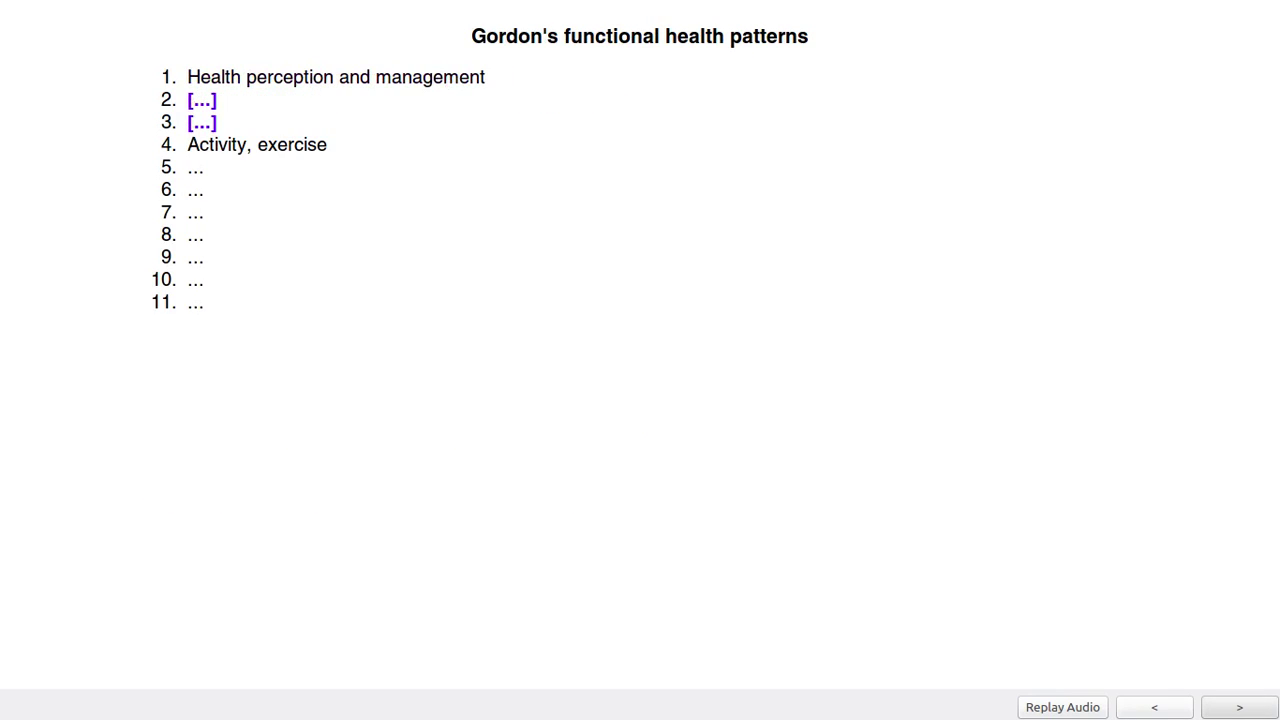
{"action": "key", "text": "space"}
{"action": "key", "text": "space"}
{"action": "key", "text": "space"}
{"action": "key", "text": "space"}
{"action": "key", "text": "space"}
{"action": "key", "text": "space"}
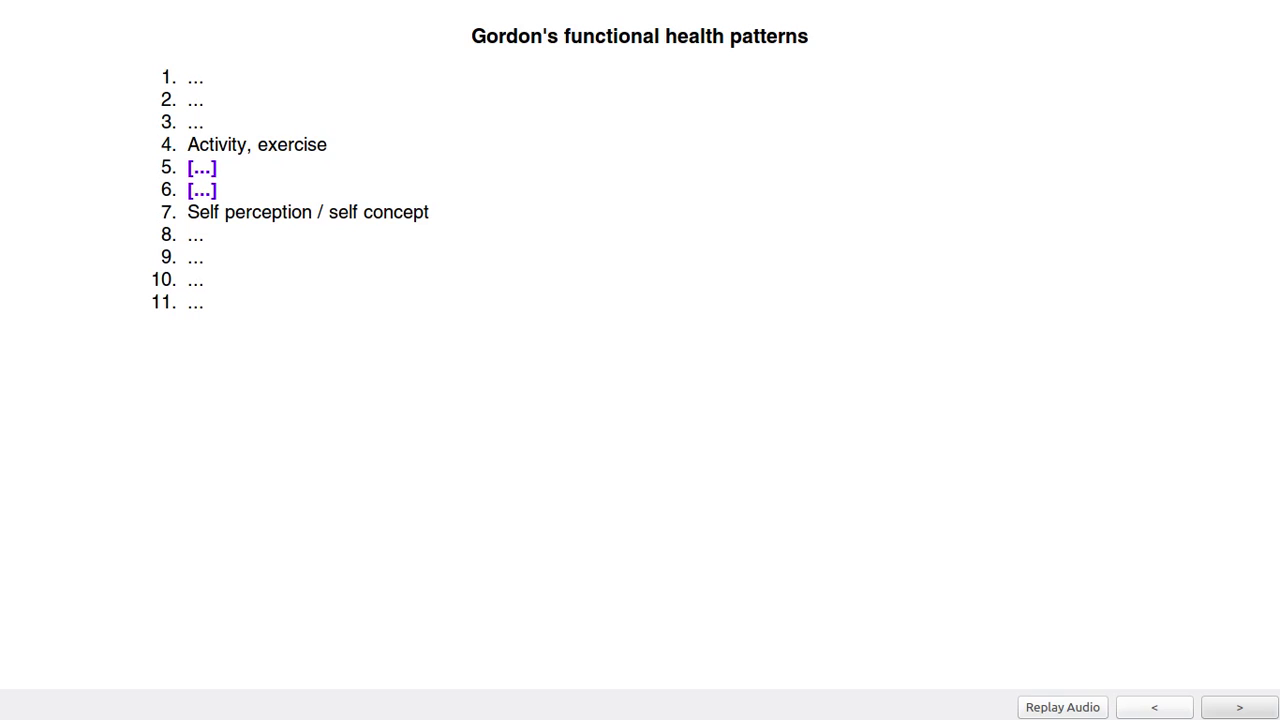
{"action": "left_click", "coordinate": [1239, 707]}
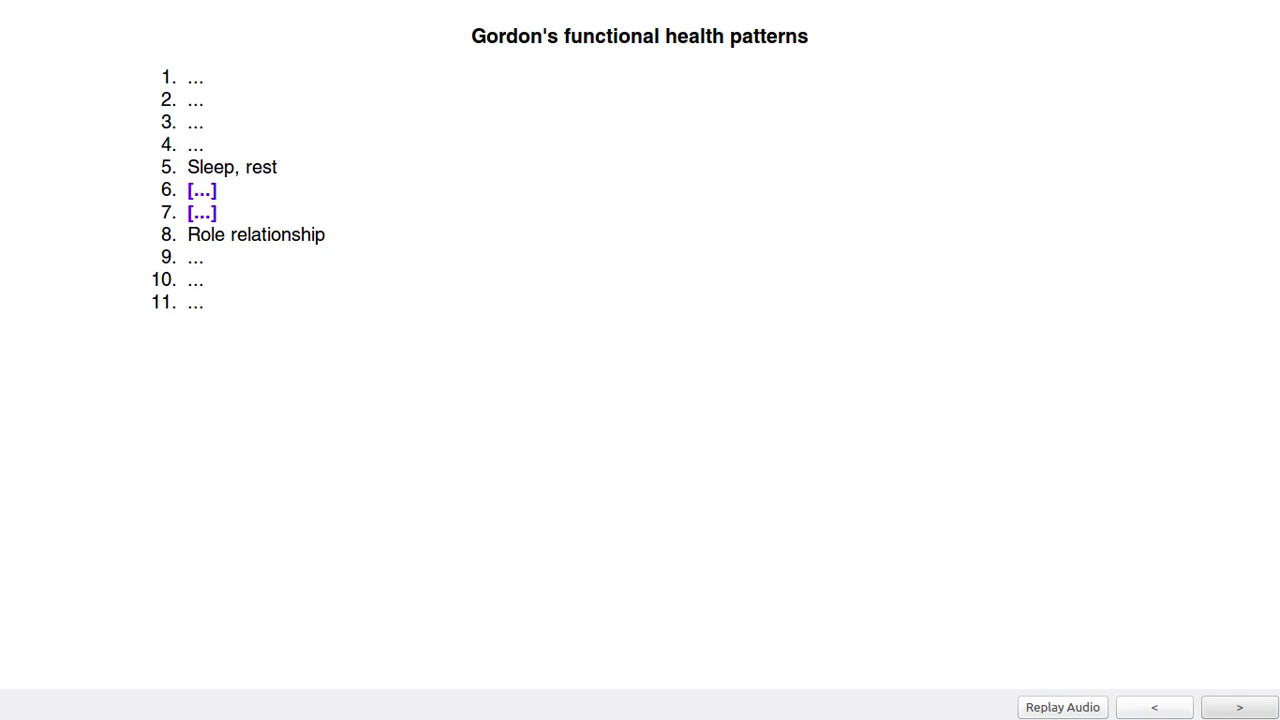
{"action": "left_click_drag", "start_coordinate": [217, 213], "coordinate": [188, 190]}
{"action": "left_click", "coordinate": [188, 190]}
{"action": "left_click", "coordinate": [1239, 707]}
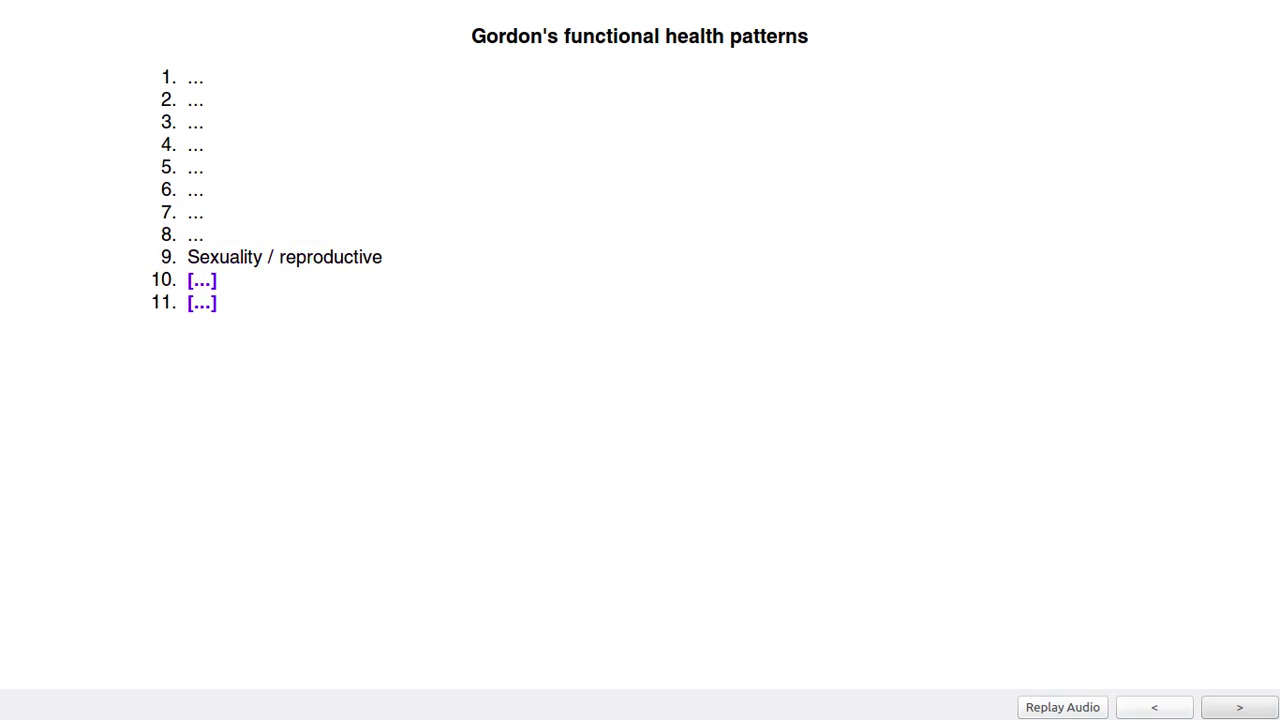
{"action": "key", "text": "Right"}
{"action": "key", "text": "Right"}
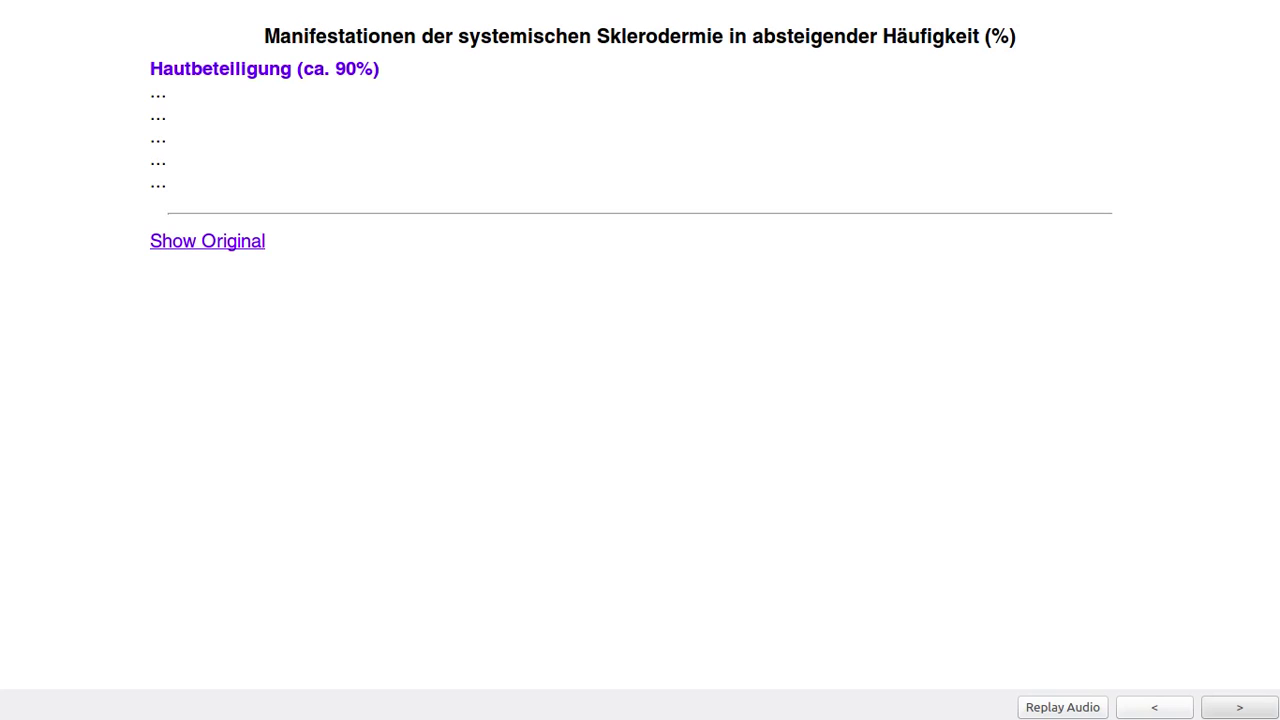
- Reveal Ösophagusmotilitätsstörung, Herzbeteiligung, Nierenbeteiligung and Lungenfibrose in turn
{"action": "key", "text": "Right"}
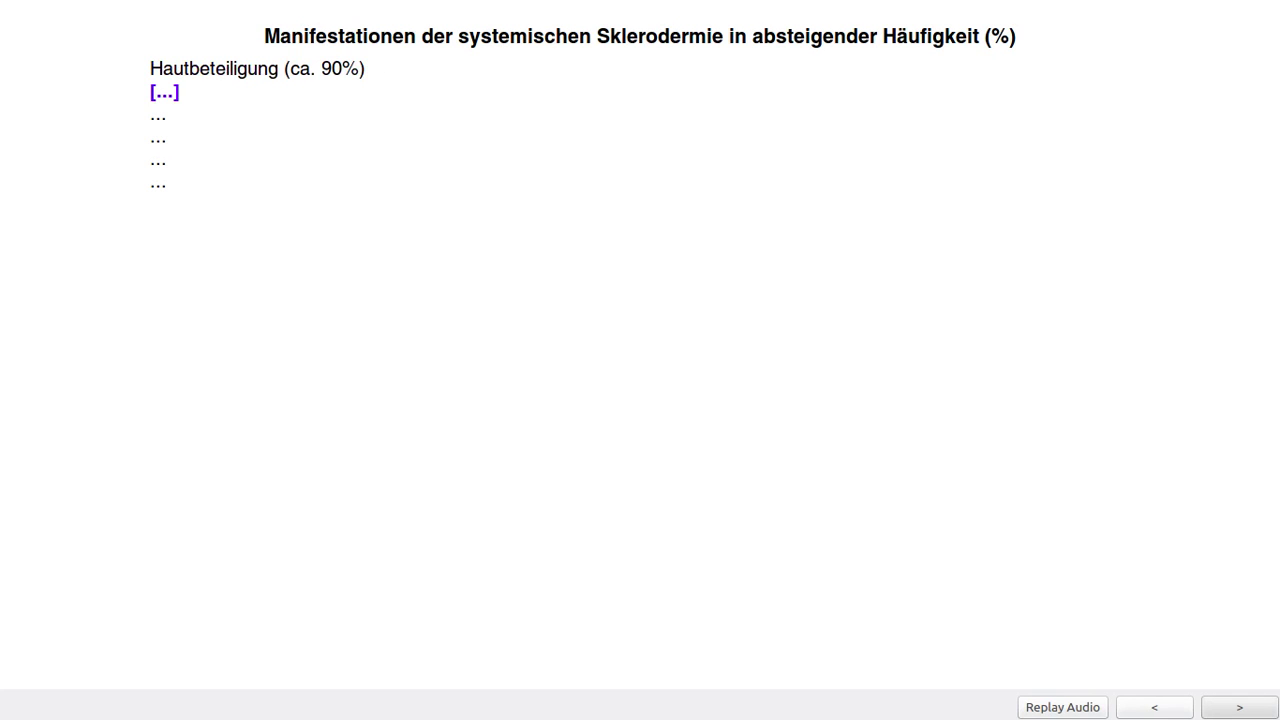
{"action": "key", "text": "Right"}
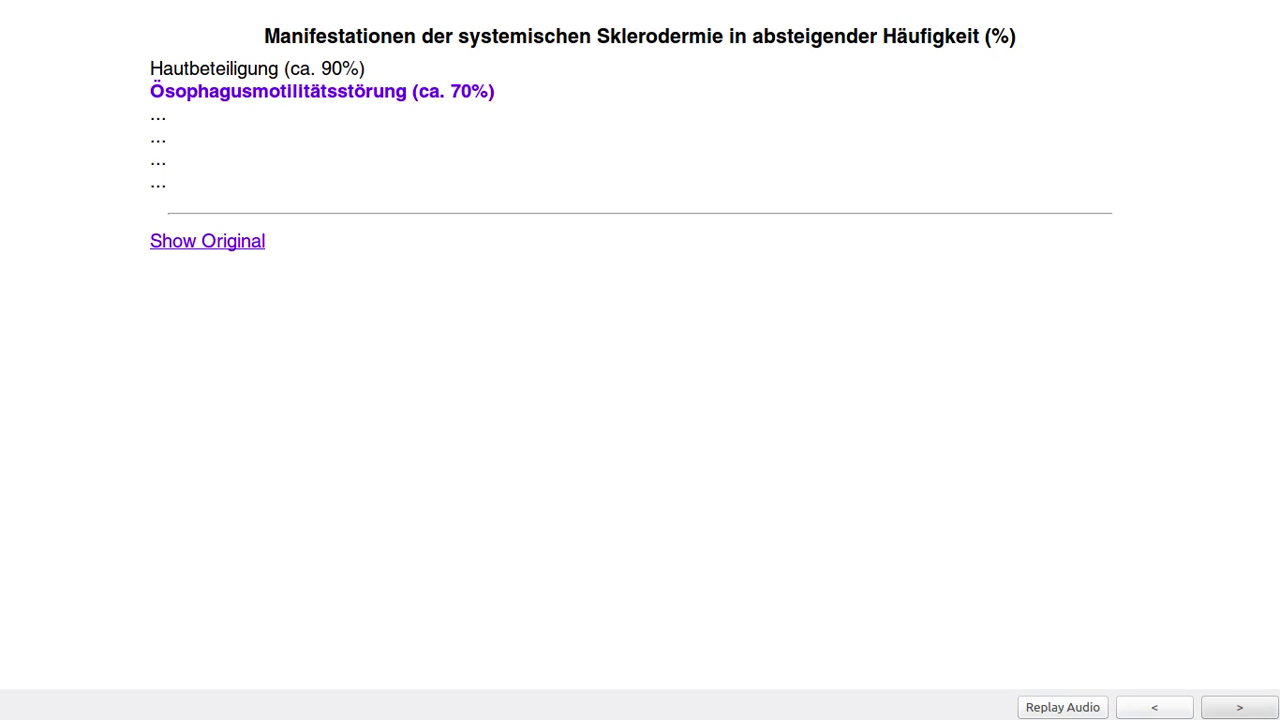
{"action": "key", "text": "Right"}
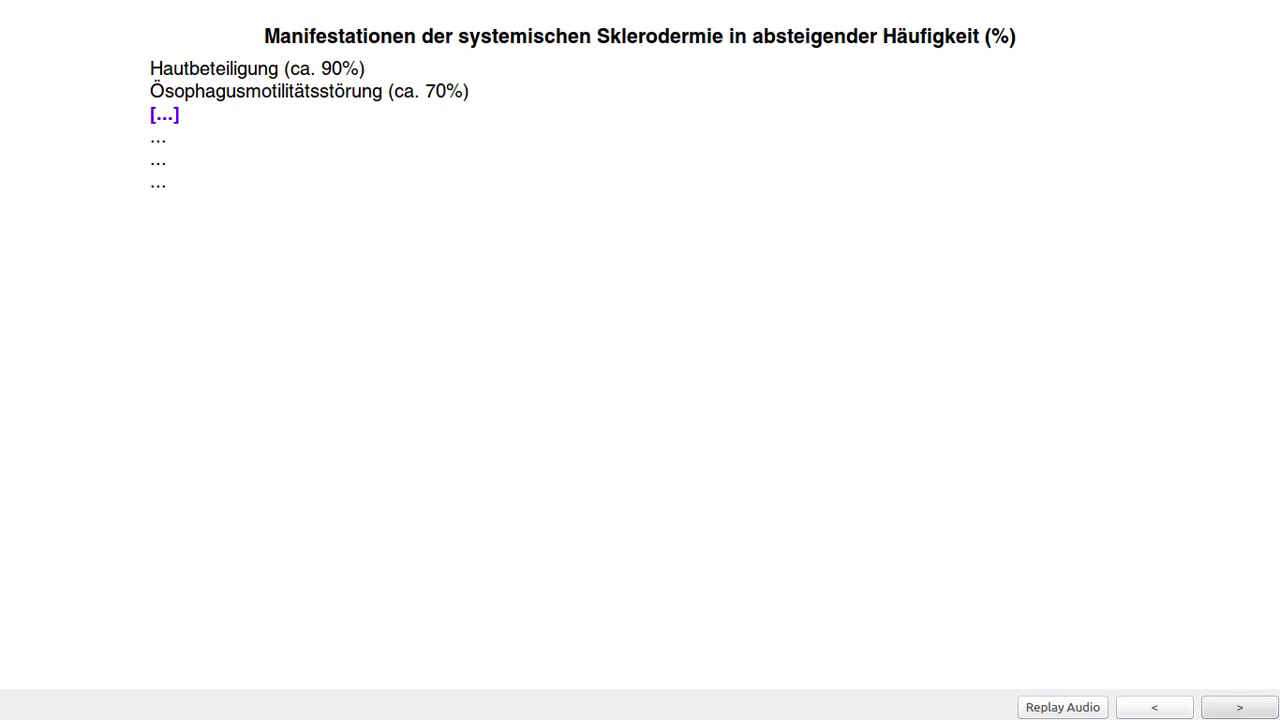
{"action": "key", "text": "Right"}
{"action": "key", "text": "Right"}
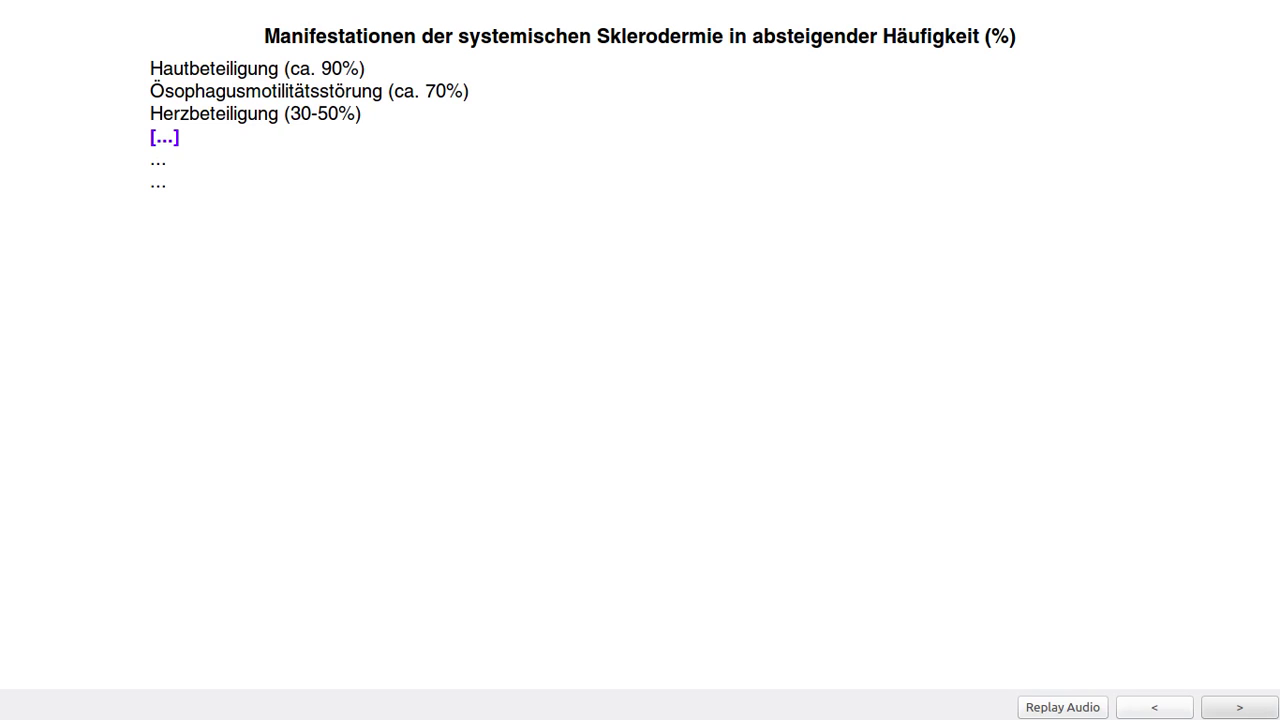
{"action": "key", "text": "Right"}
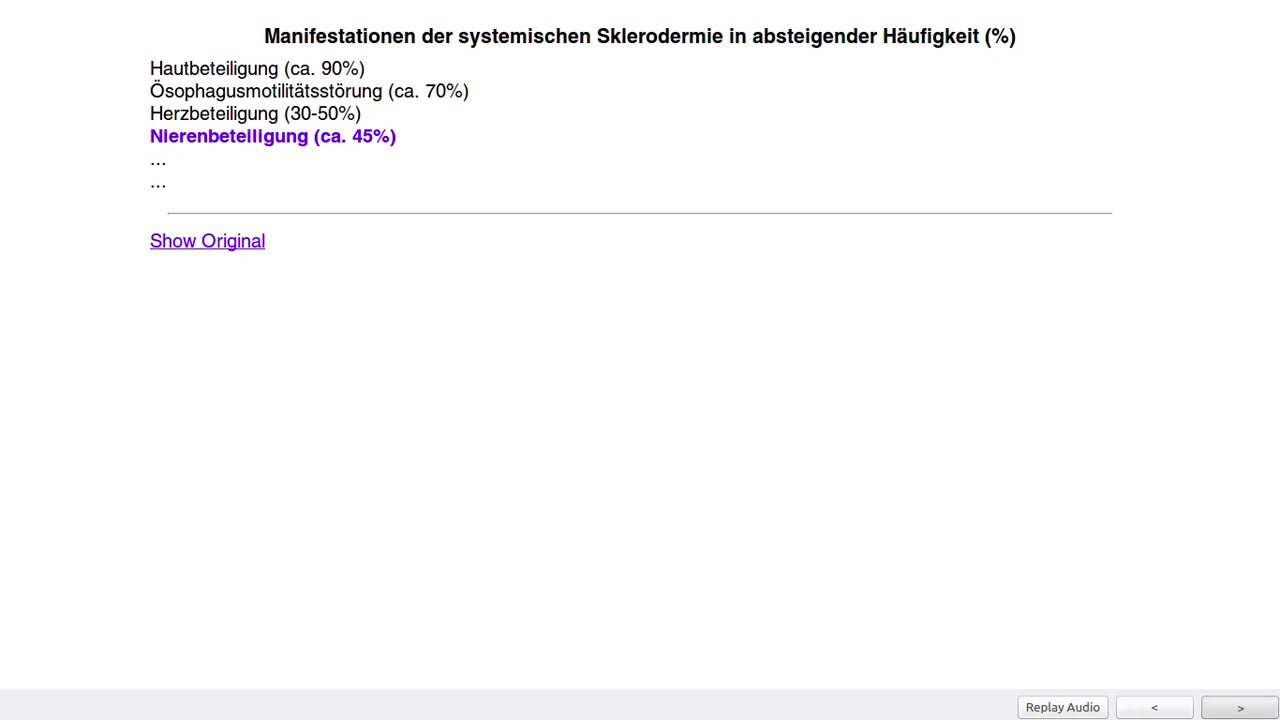
{"action": "key", "text": "Right"}
{"action": "key", "text": "Right"}
{"action": "key", "text": "Right"}
{"action": "key", "text": "Right"}
{"action": "key", "text": "Right"}
{"action": "key", "text": "Right"}
{"action": "key", "text": "Right"}
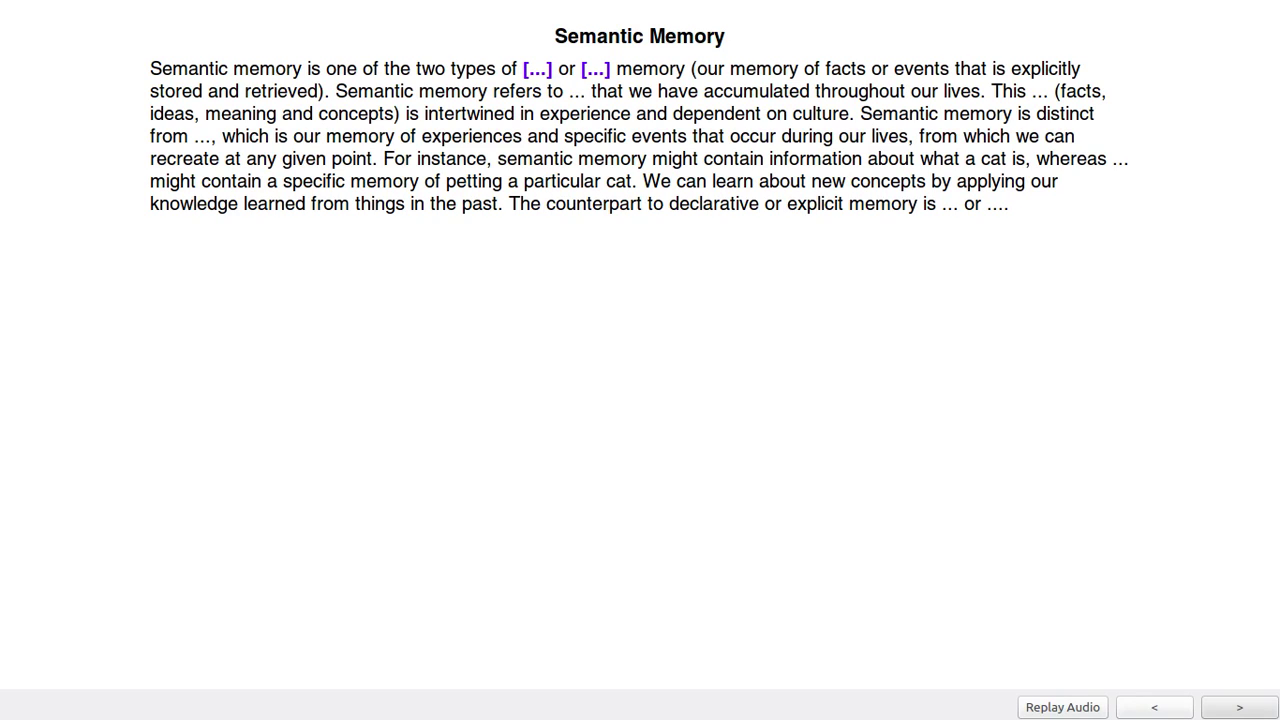
- Reveal the declarative and explicit answers and step through the remaining Semantic Memory cards
{"action": "key", "text": "Right"}
{"action": "key", "text": "Right"}
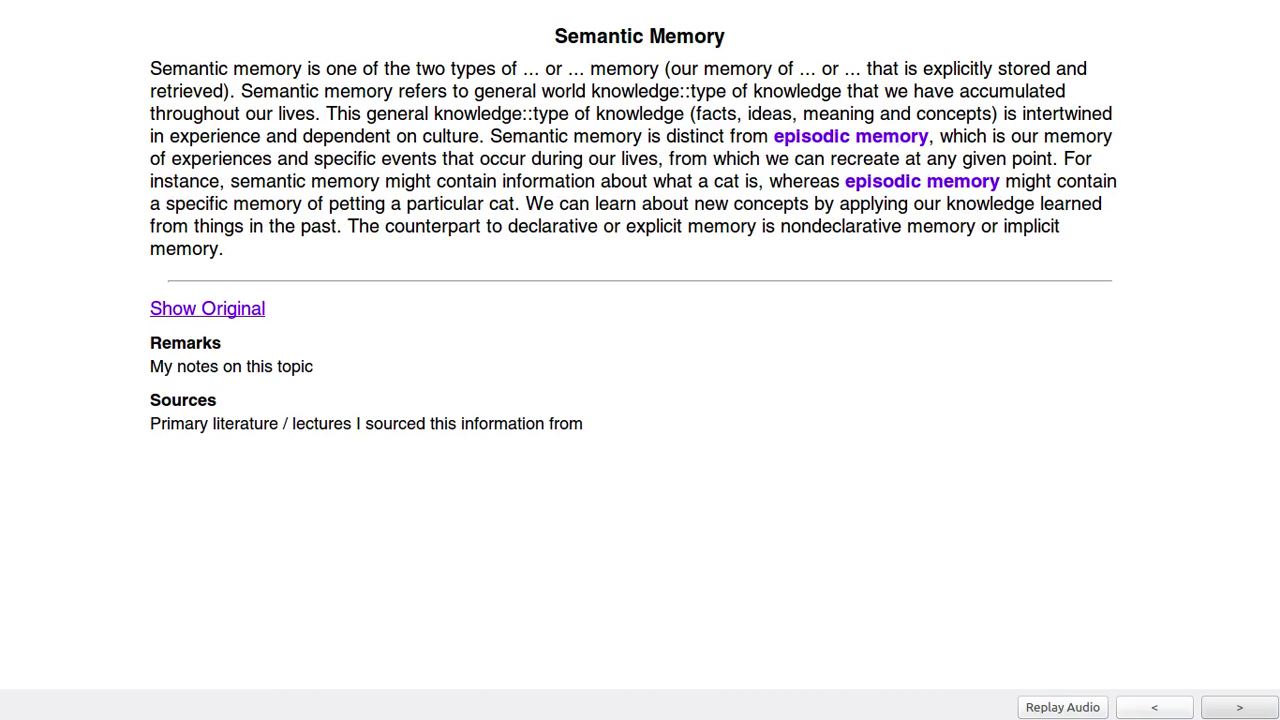
{"action": "key", "text": "Right"}
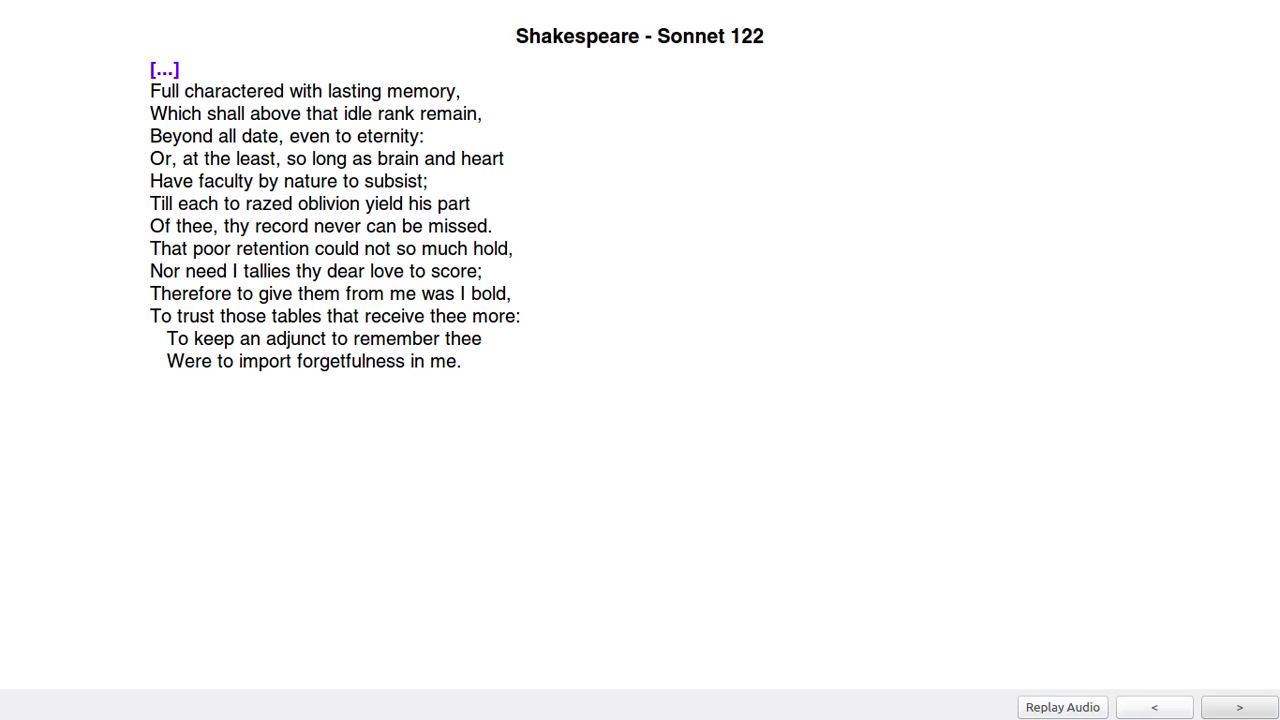
- Reveal the sonnet's opening lines through 'Beyond all date, even to eternity'
{"action": "key", "text": "space"}
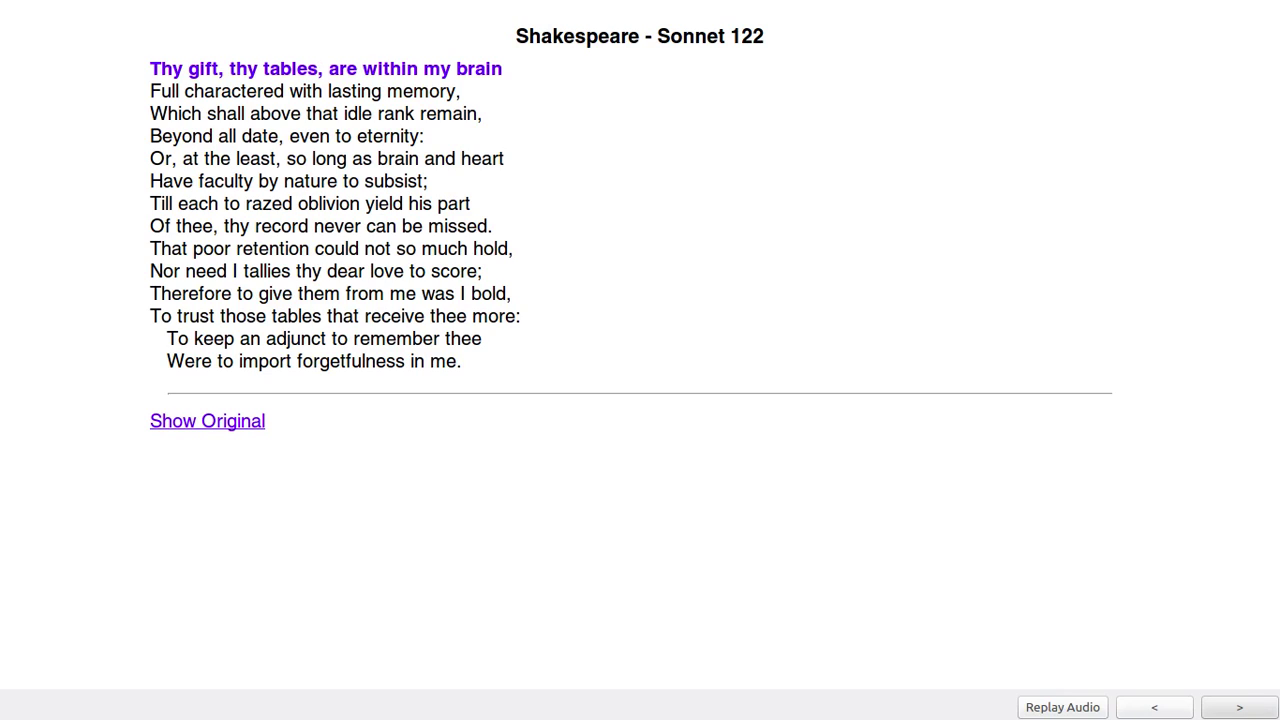
{"action": "key", "text": "space"}
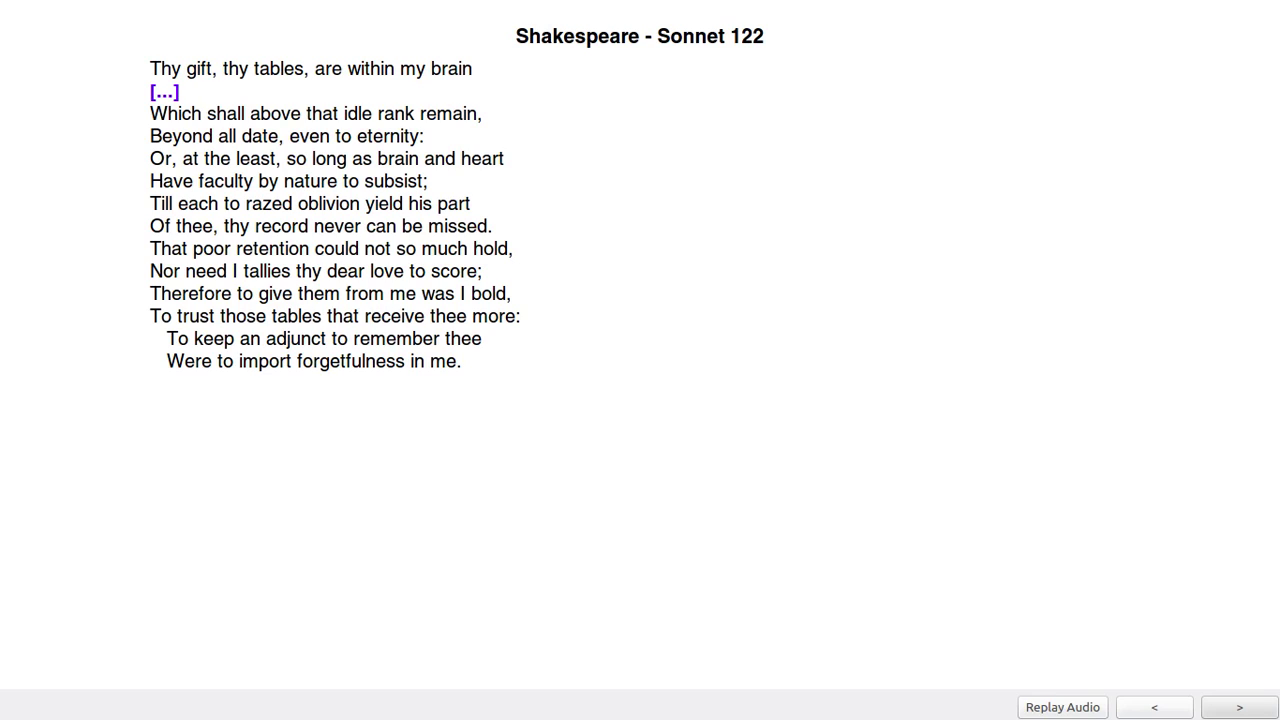
{"action": "key", "text": "space"}
{"action": "key", "text": "space"}
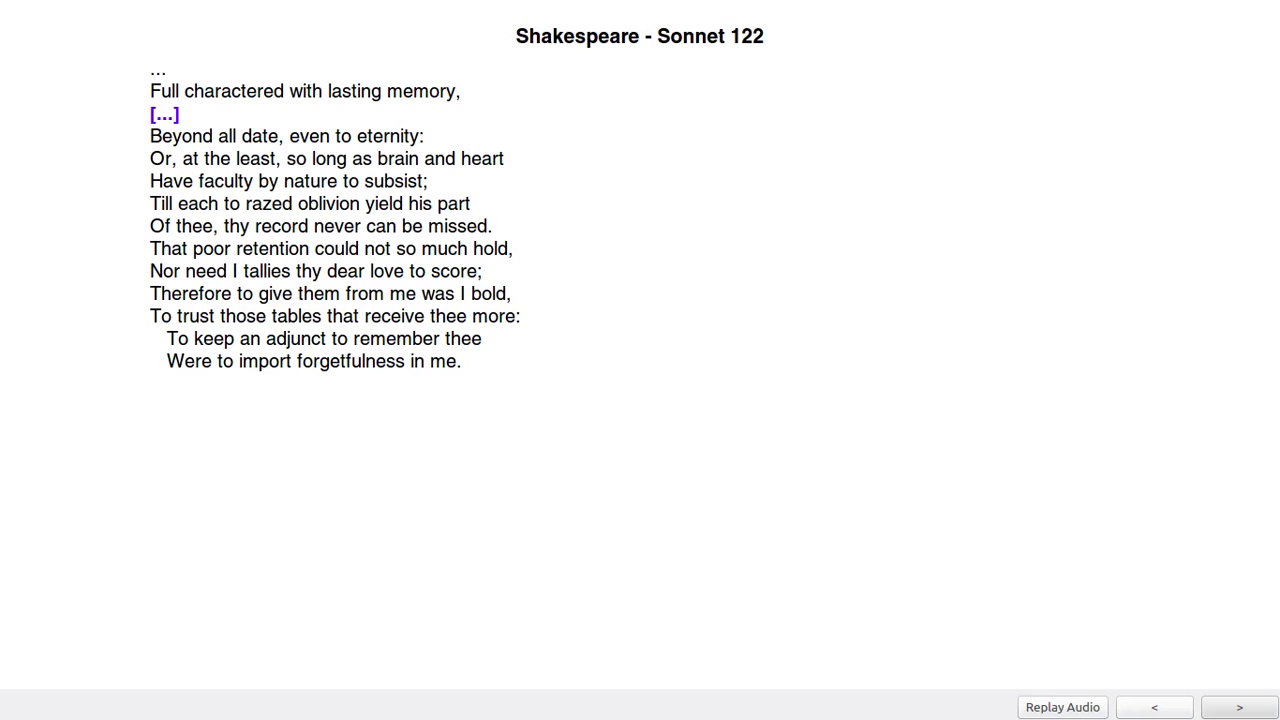
{"action": "key", "text": "Right"}
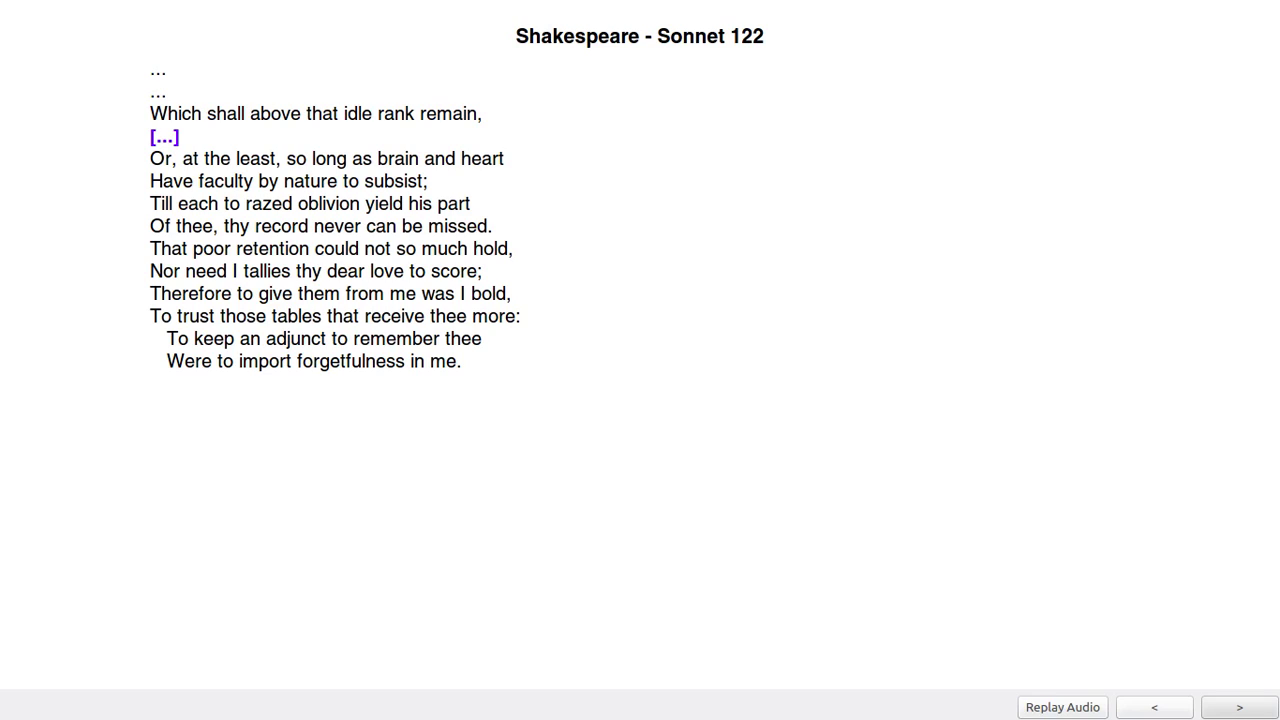
{"action": "key", "text": "Right"}
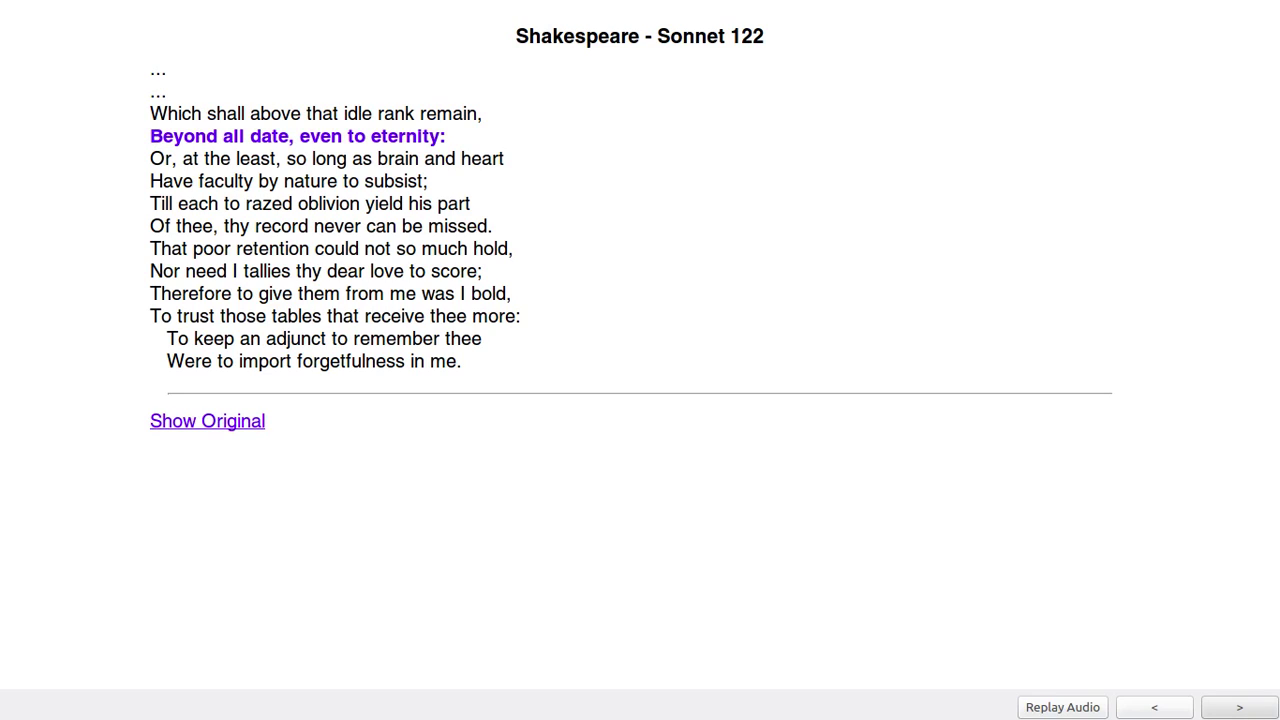
- Reveal the remaining lines from 'Or, at the least' onward, then leave the sonnet review
{"action": "key", "text": "Right"}
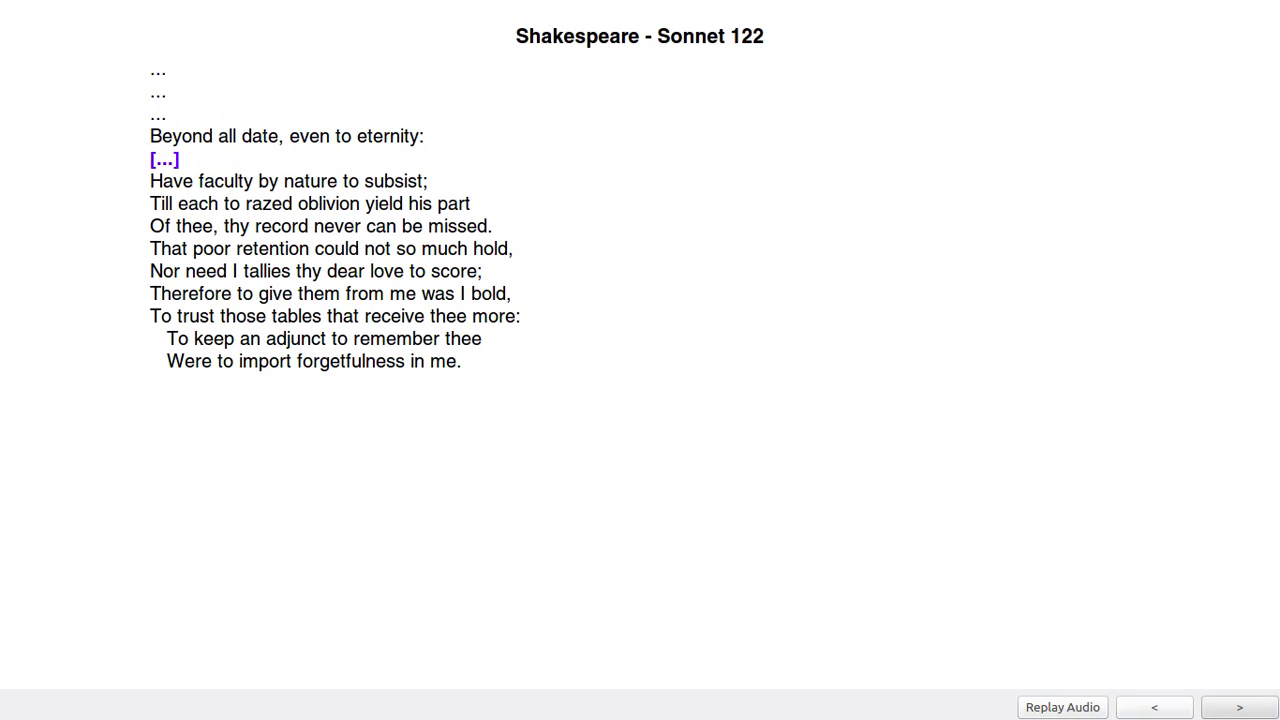
{"action": "key", "text": "Right"}
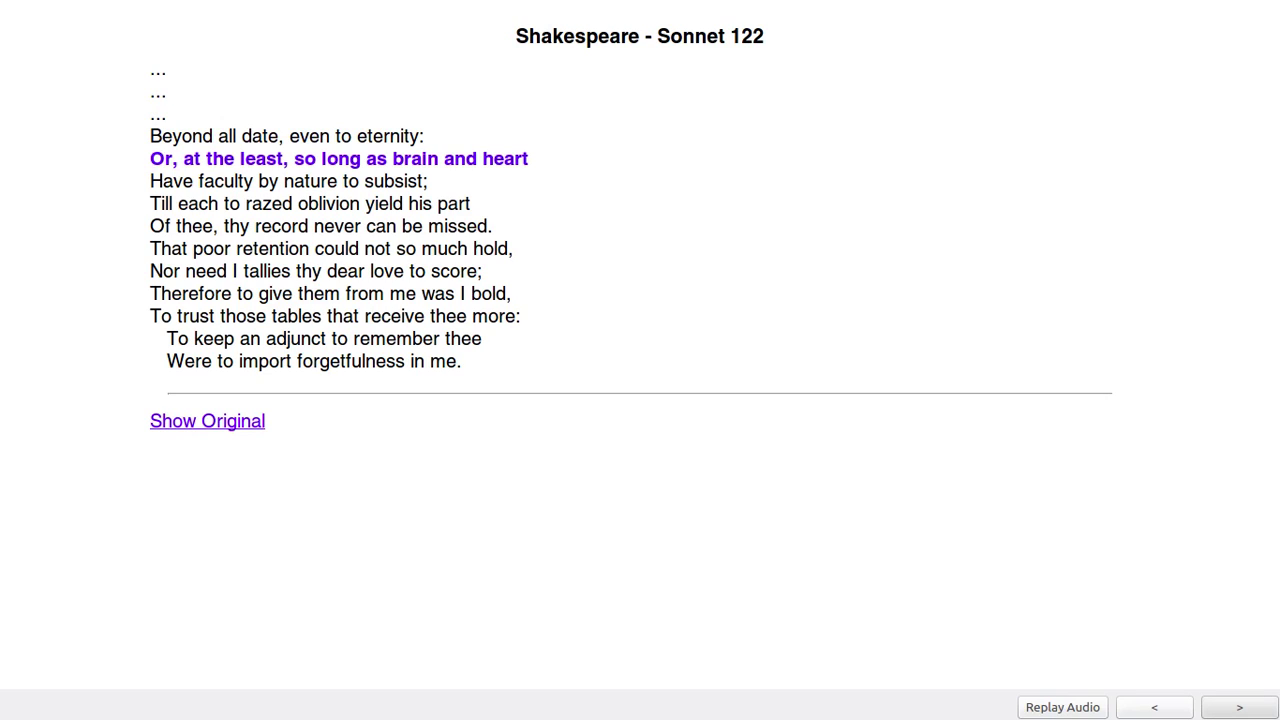
{"action": "key", "text": "Right"}
{"action": "key", "text": "Right"}
{"action": "key", "text": "Right"}
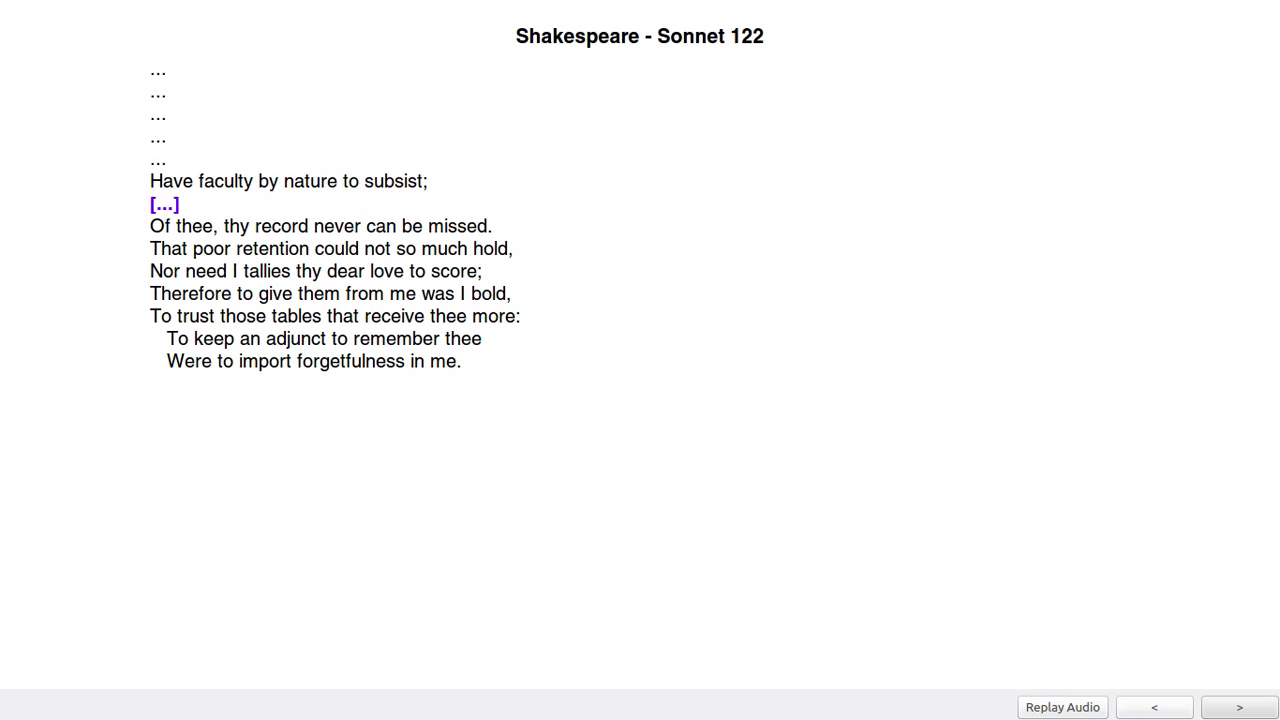
{"action": "key", "text": "Right"}
{"action": "key", "text": "Right"}
{"action": "key", "text": "Right"}
{"action": "key", "text": "Right"}
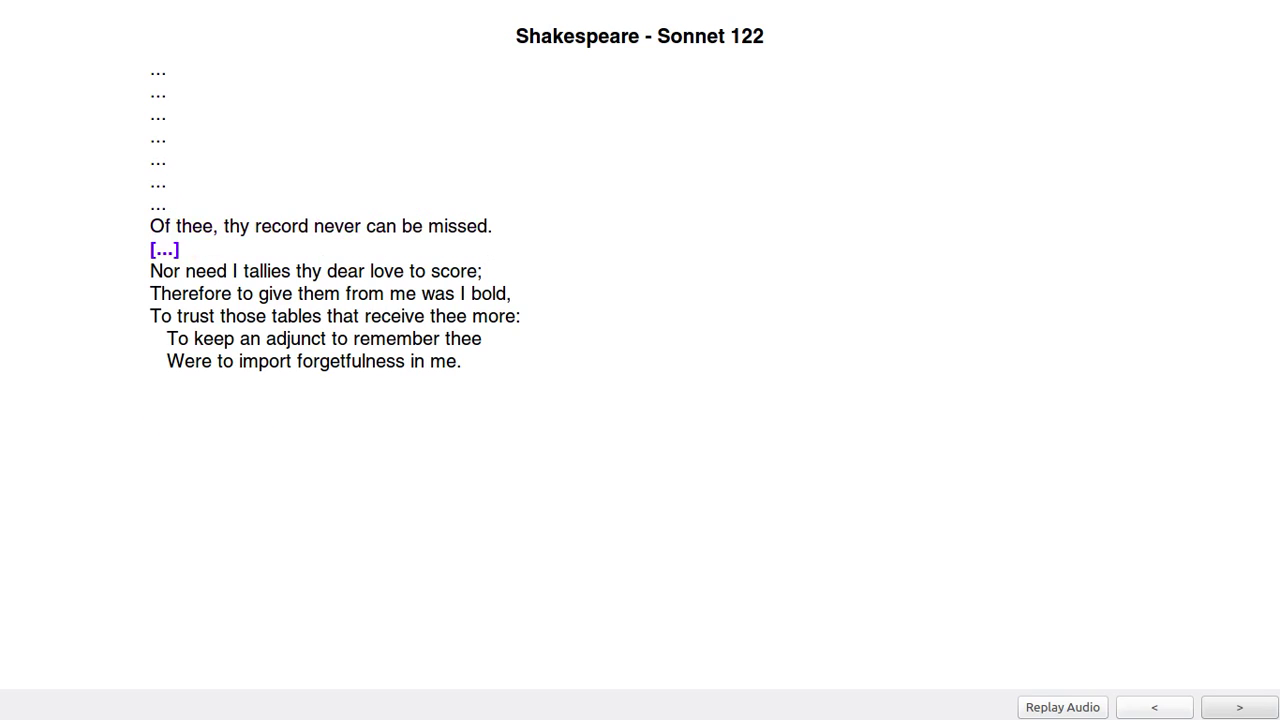
{"action": "key", "text": "Right"}
{"action": "key", "text": "Right"}
{"action": "key", "text": "Right"}
{"action": "key", "text": "Right"}
{"action": "key", "text": "Right"}
{"action": "key", "text": "b"}
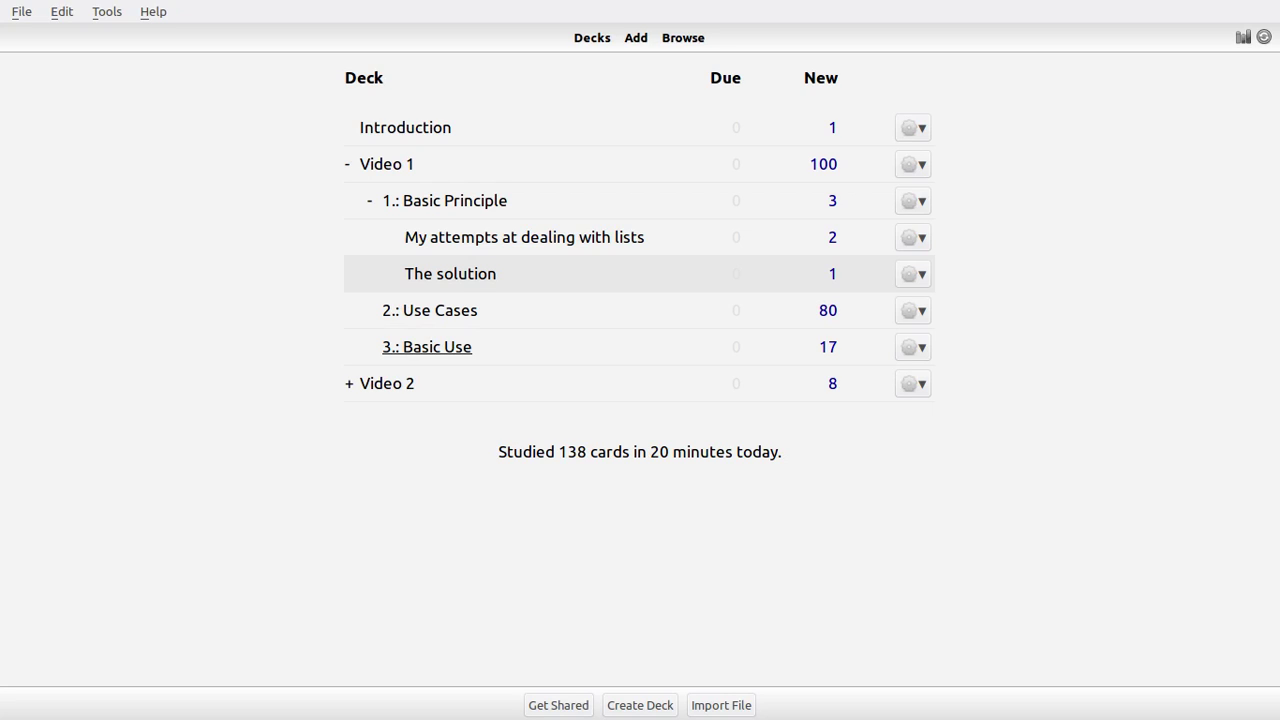
- Start a new note in 3.: Basic Use and bring up the Planets of the Solar System file
{"action": "left_click", "coordinate": [430, 347]}
{"action": "key", "text": "a"}
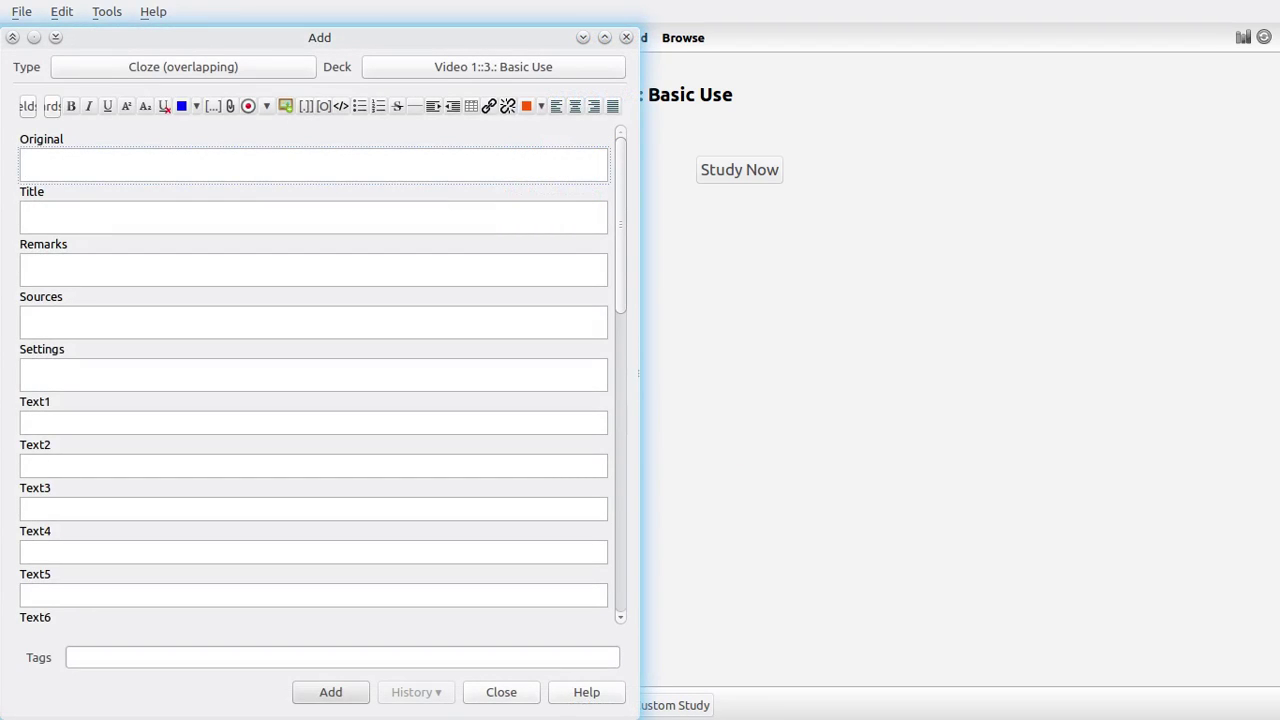
{"action": "key", "text": "alt+Tab"}
{"action": "key", "text": "alt+Tab"}
{"action": "key", "text": "ctrl+Tab"}
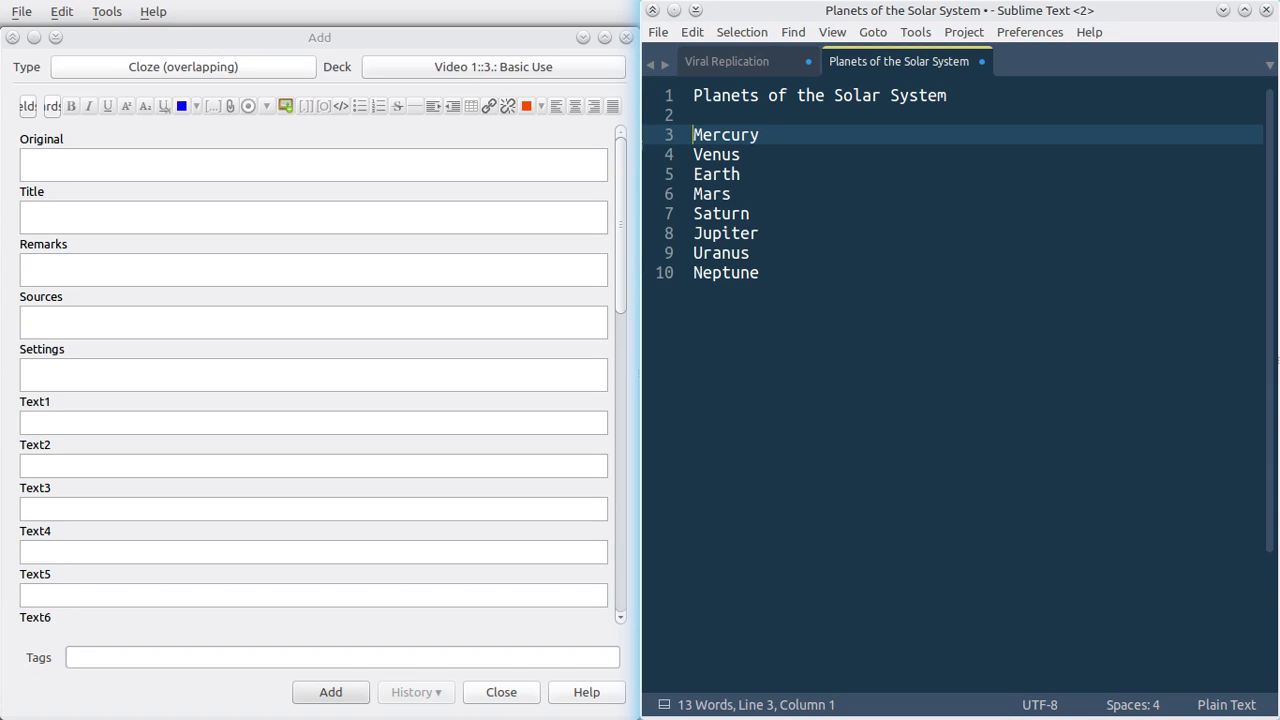
- Choose Cloze (overlapping) as the note type
{"action": "key", "text": "ctrl+n"}
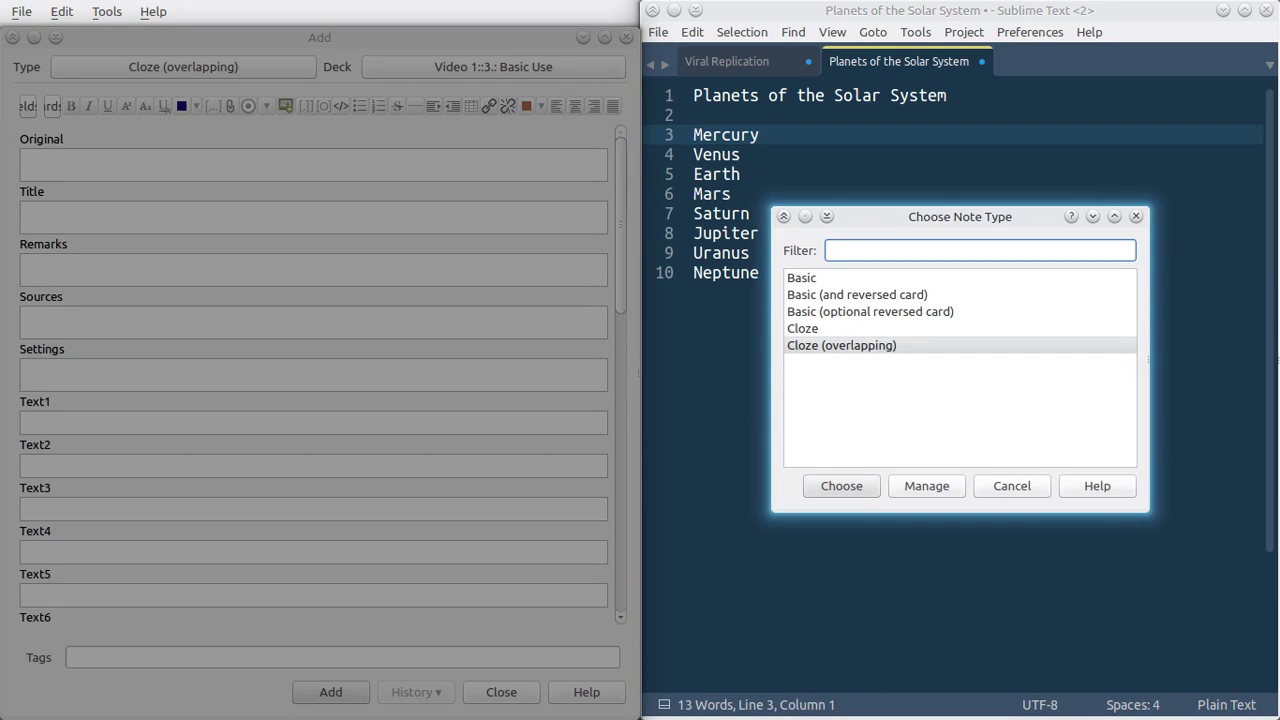
{"action": "key", "text": "Tab"}
{"action": "key", "text": "Return"}
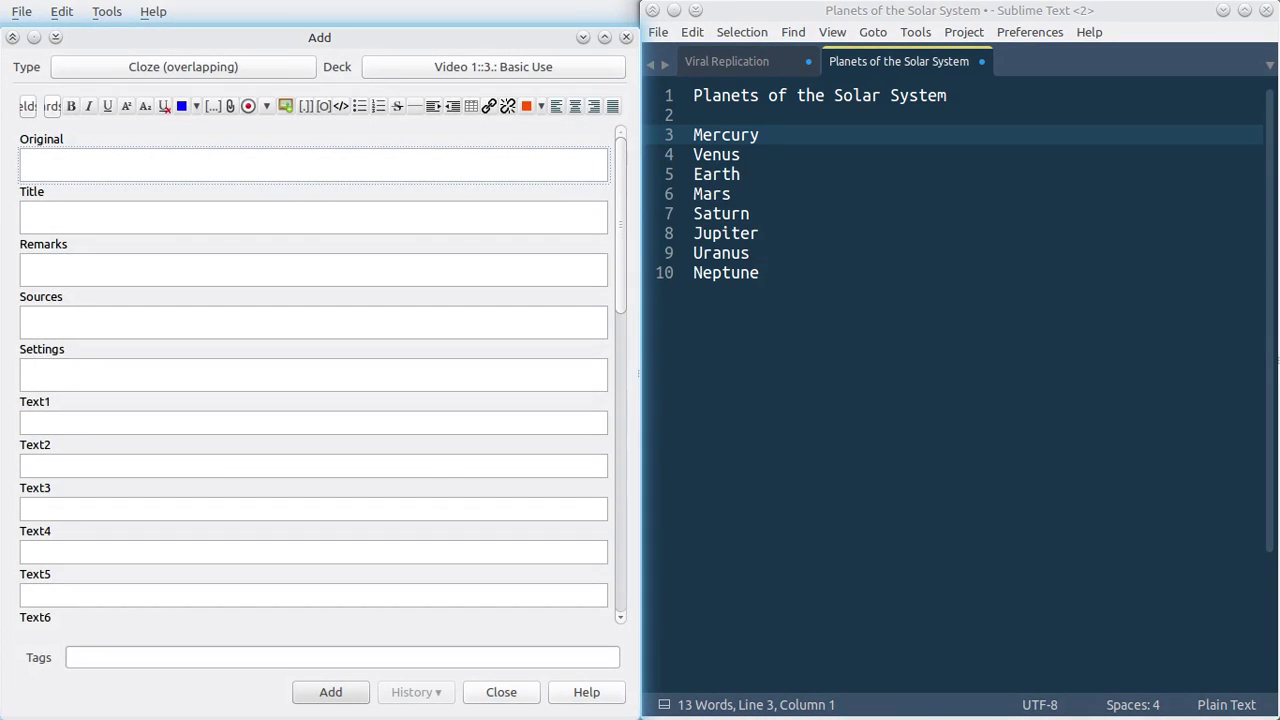
- Paste the eight planet names into Original and add the note, generating 8 clozes
{"action": "left_click_drag", "start_coordinate": [759, 272], "coordinate": [693, 134]}
{"action": "key", "text": "ctrl+c"}
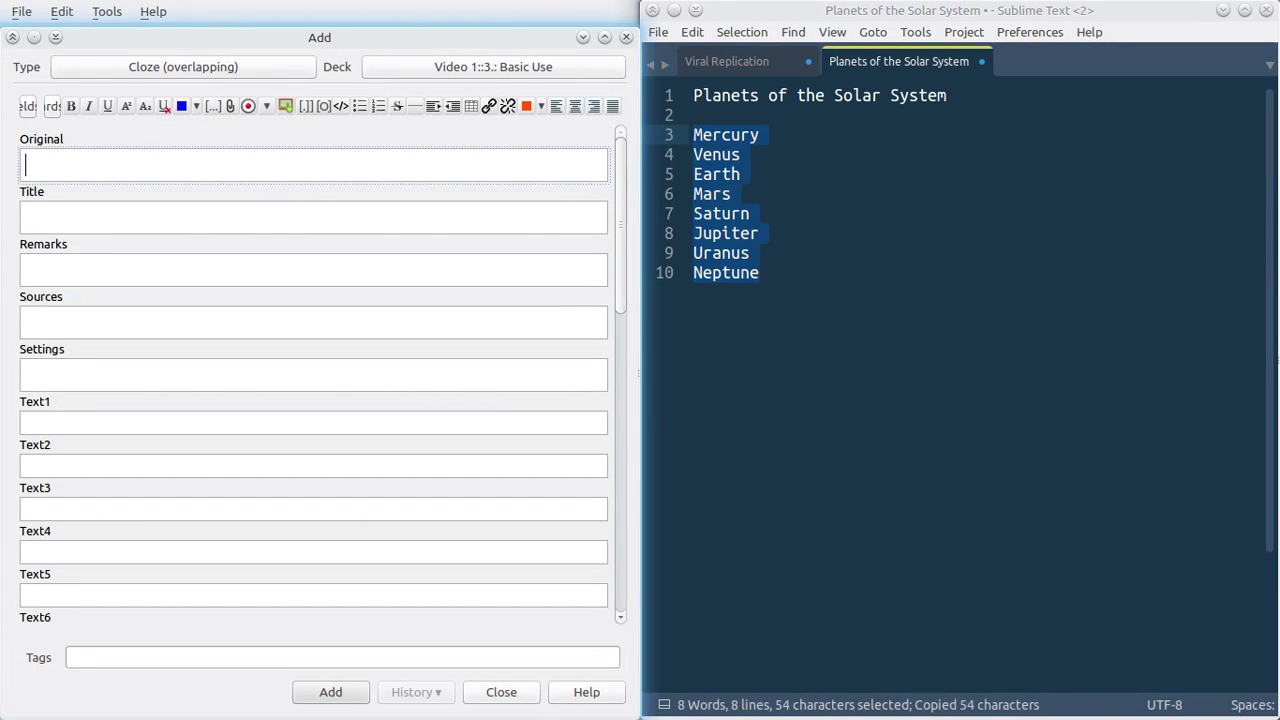
{"action": "key", "text": "alt+Tab"}
{"action": "key", "text": "ctrl+v"}
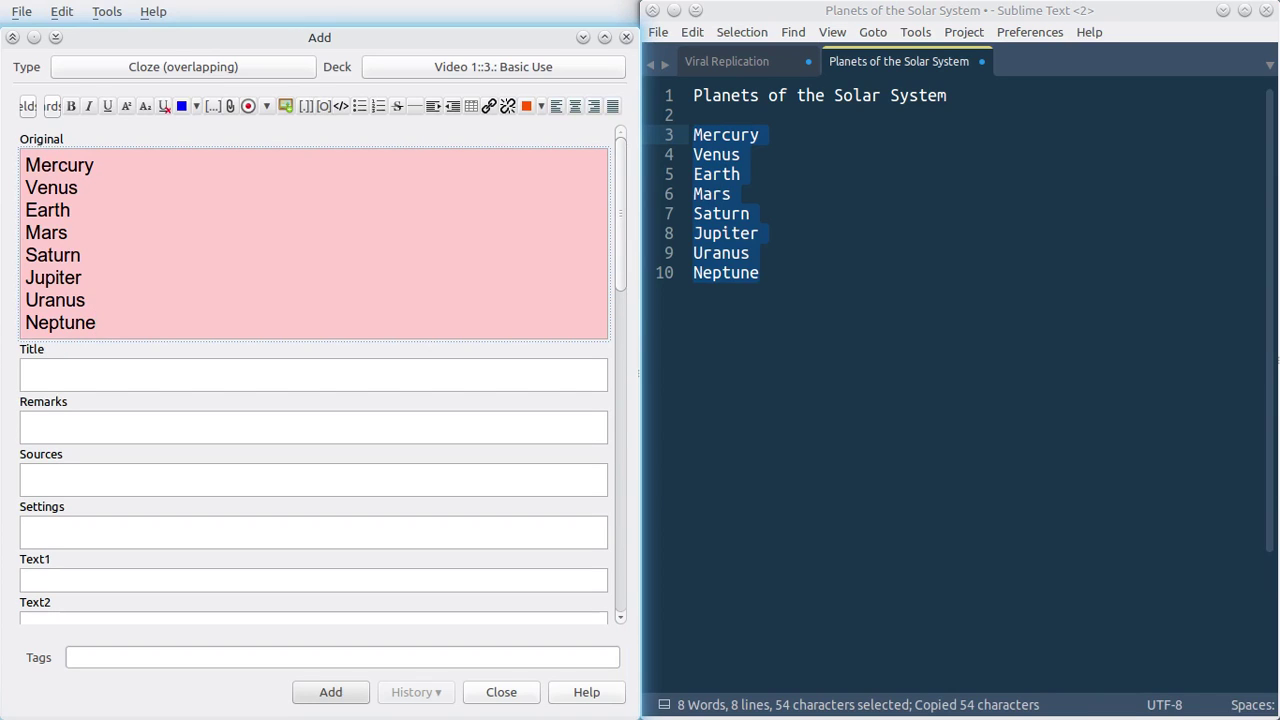
{"action": "key", "text": "ctrl+Return"}
{"action": "key", "text": "Escape"}
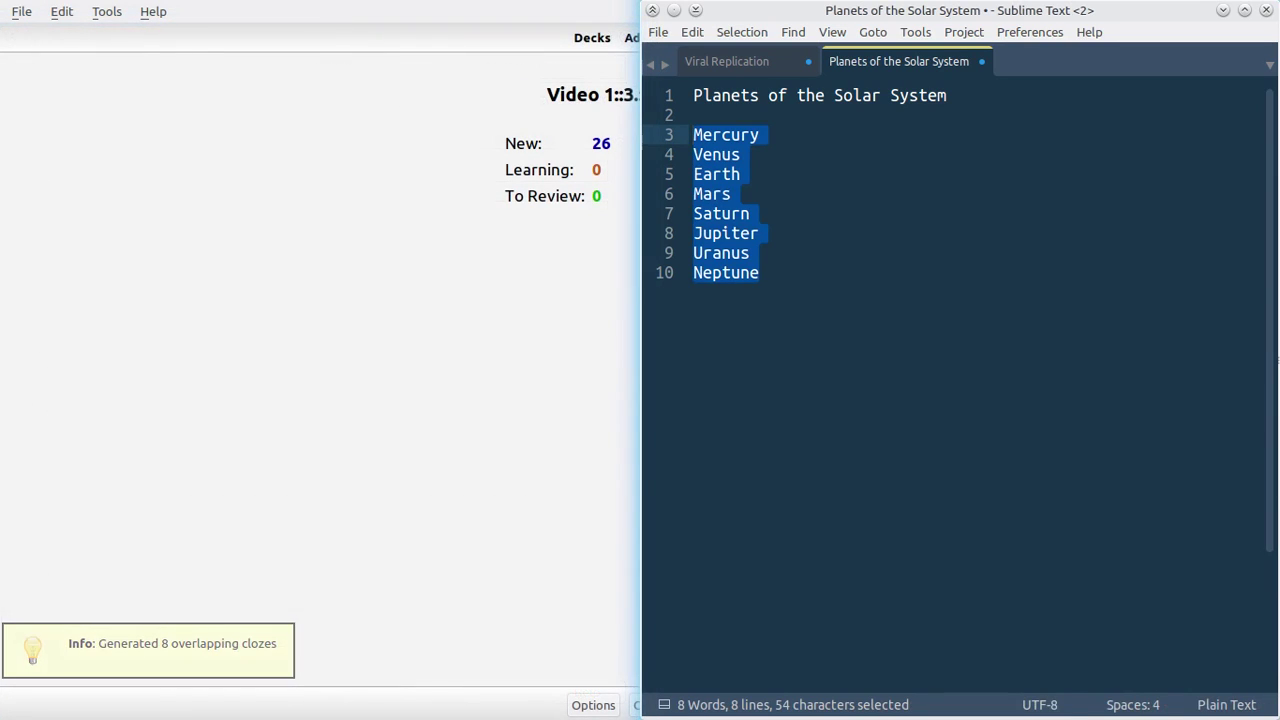
- Open the Basic Use card browser and preview the planet note's cloze cards
{"action": "key", "text": "s"}
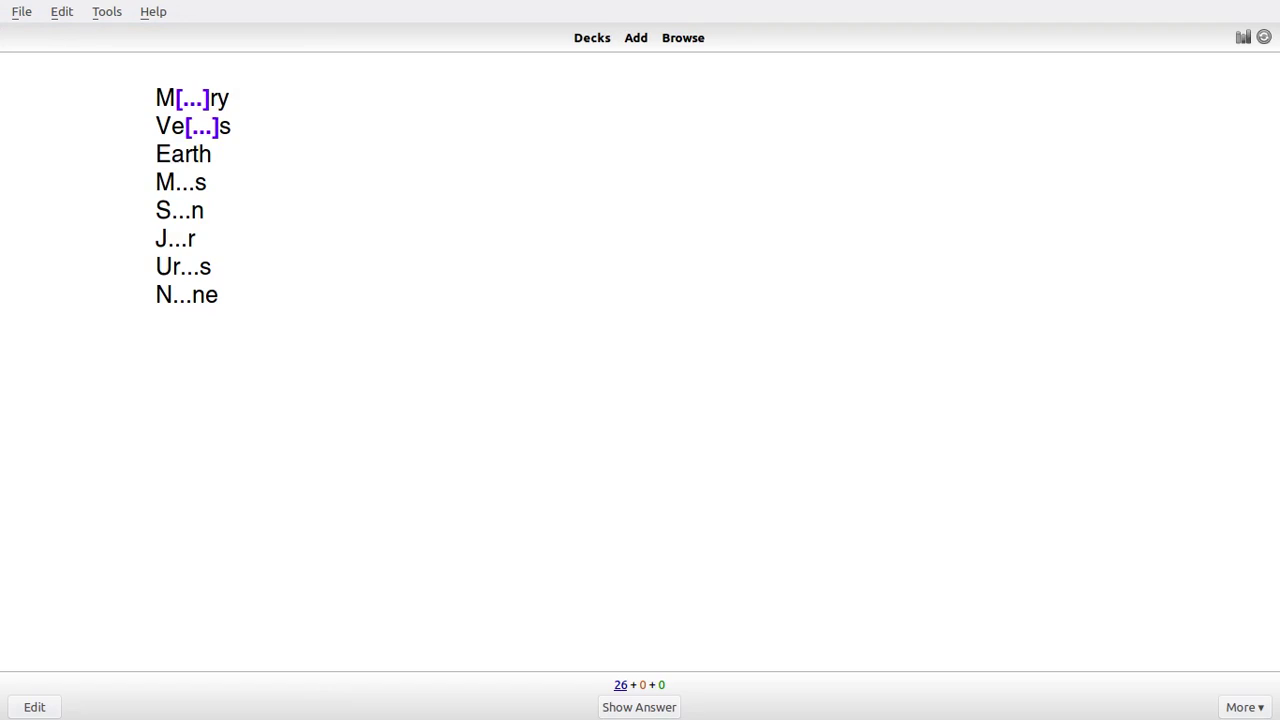
{"action": "key", "text": "b"}
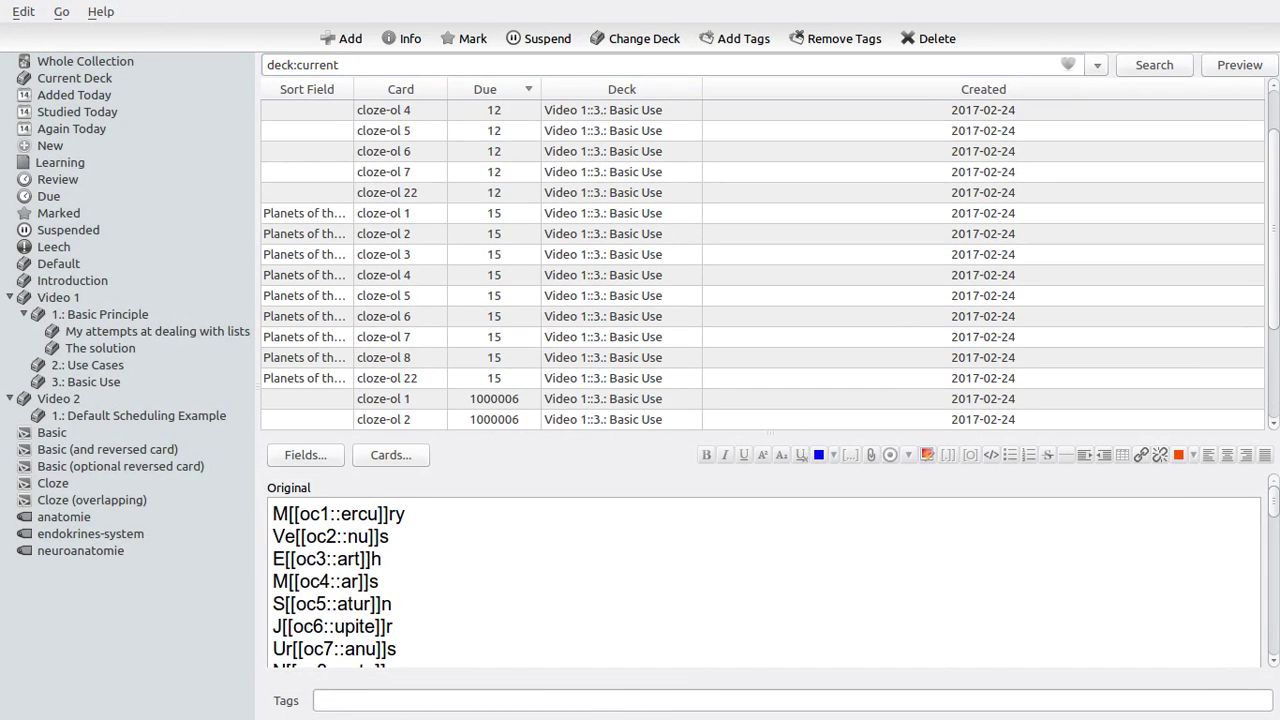
{"action": "key", "text": "ctrl+shift+p"}
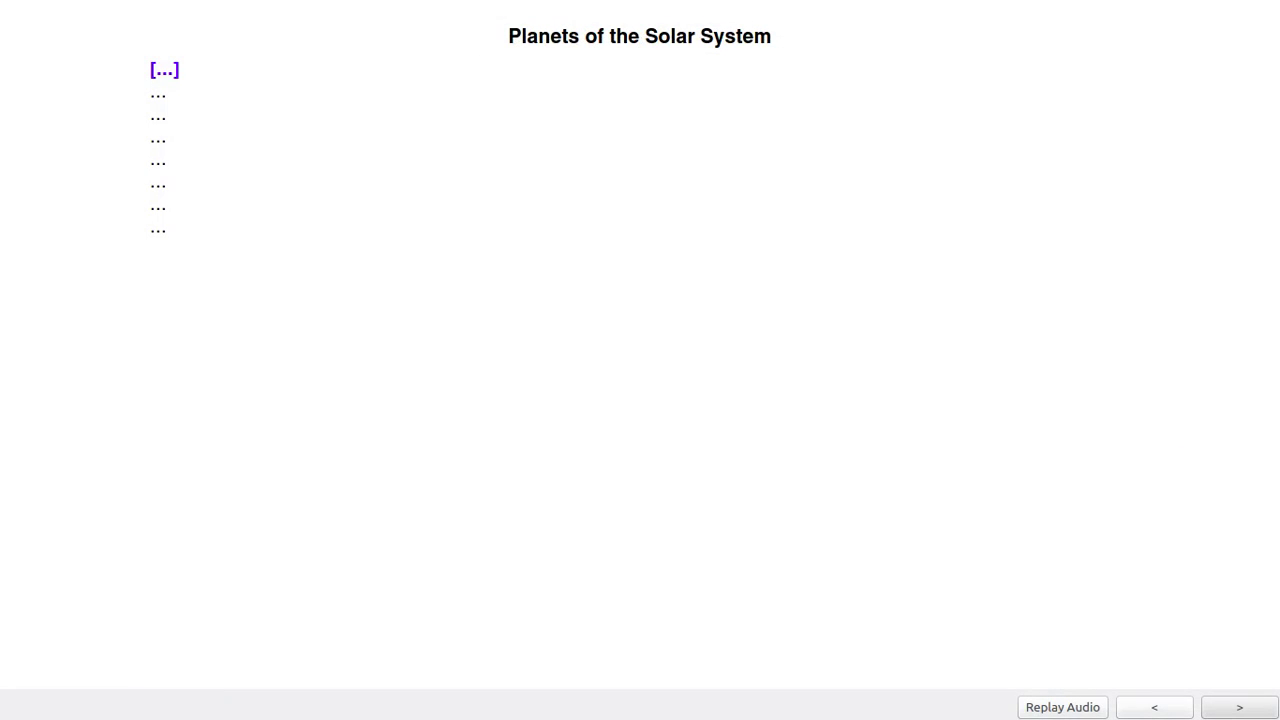
- Step through the planet cloze cards, revealing Earth and Saturn, then leave the preview
{"action": "key", "text": "Right"}
{"action": "key", "text": "Right"}
{"action": "key", "text": "Right"}
{"action": "key", "text": "Right"}
{"action": "key", "text": "space"}
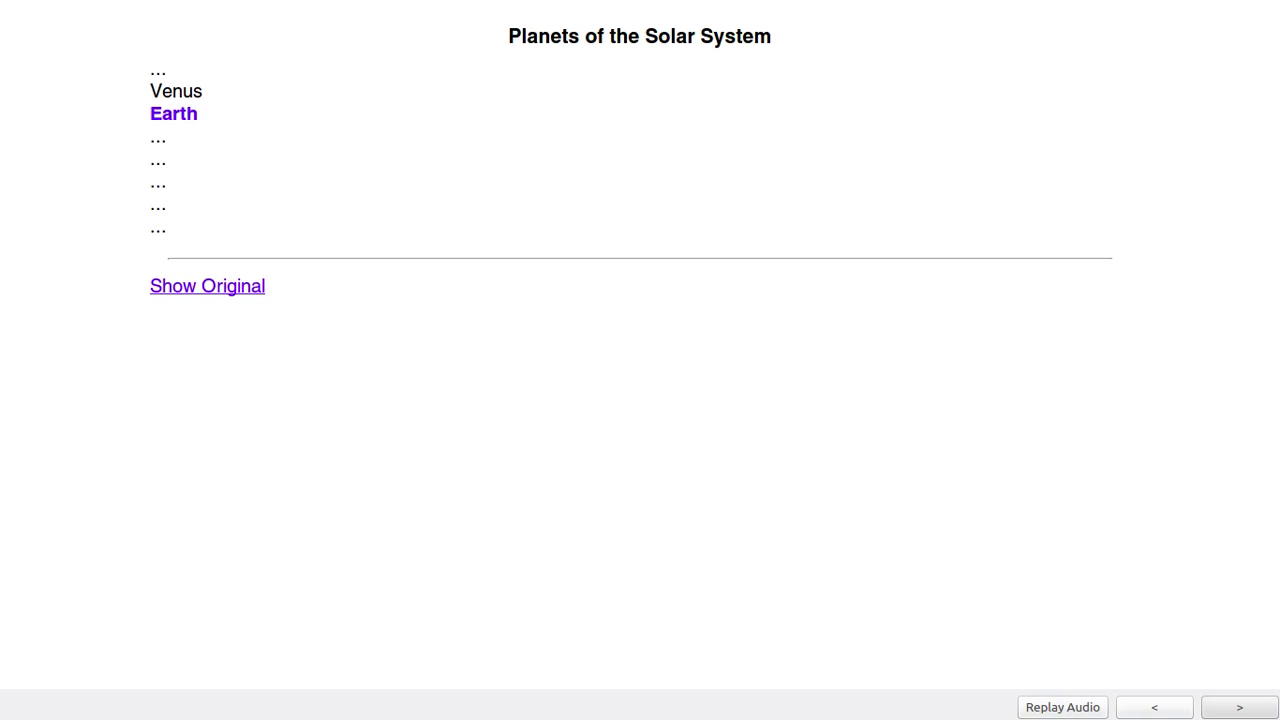
{"action": "key", "text": "Right"}
{"action": "key", "text": "Right"}
{"action": "key", "text": "Right"}
{"action": "key", "text": "Right"}
{"action": "key", "text": "Right"}
{"action": "key", "text": "Right"}
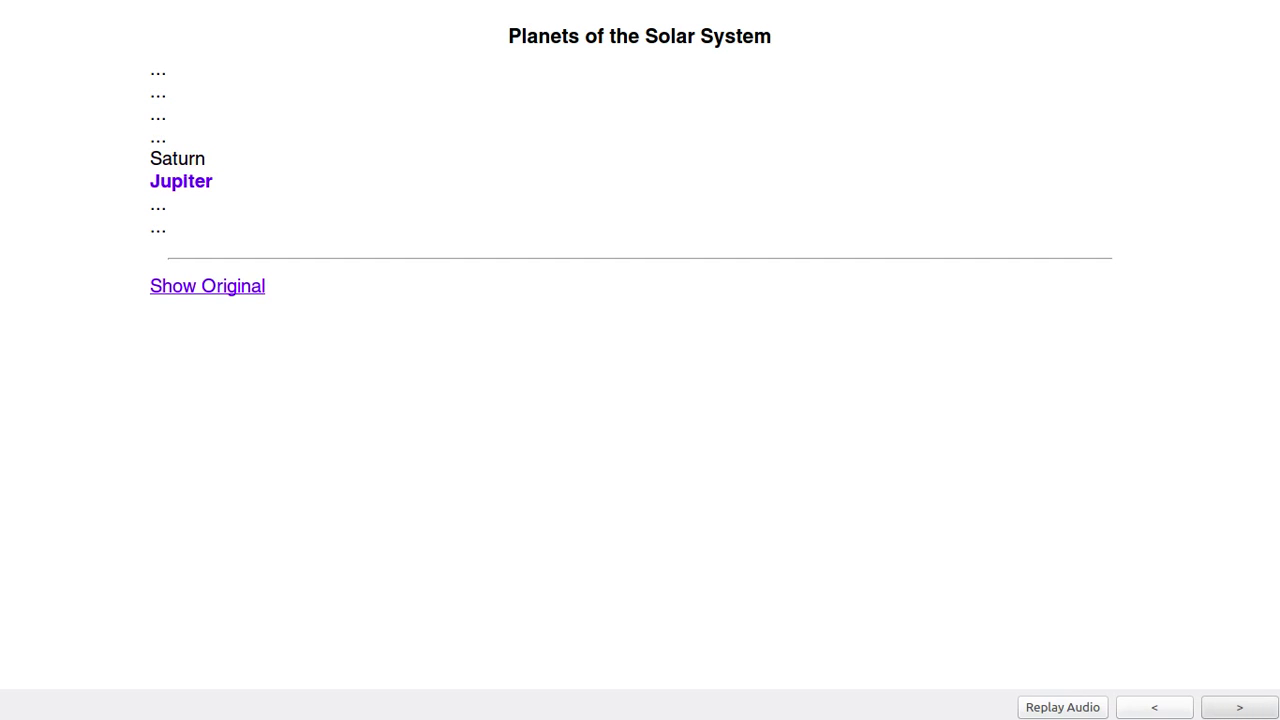
{"action": "key", "text": "Right"}
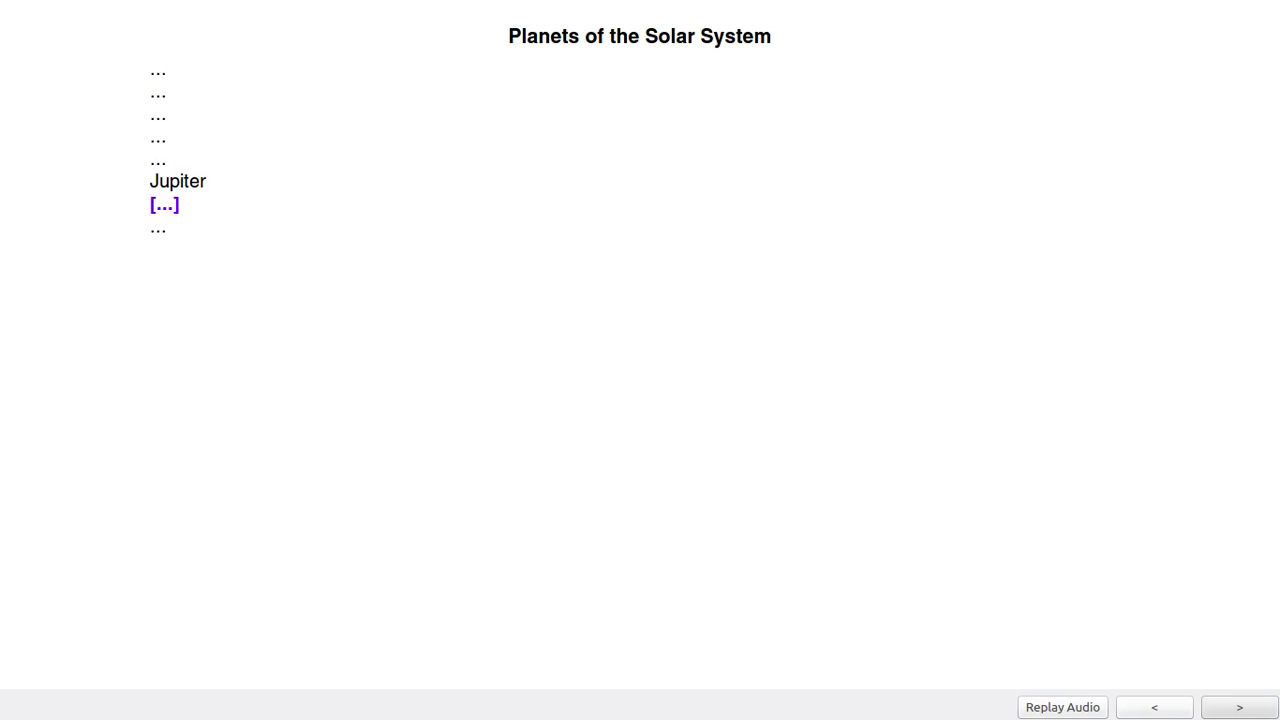
{"action": "key", "text": "Right"}
{"action": "key", "text": "Left"}
{"action": "key", "text": "Left"}
{"action": "key", "text": "Right"}
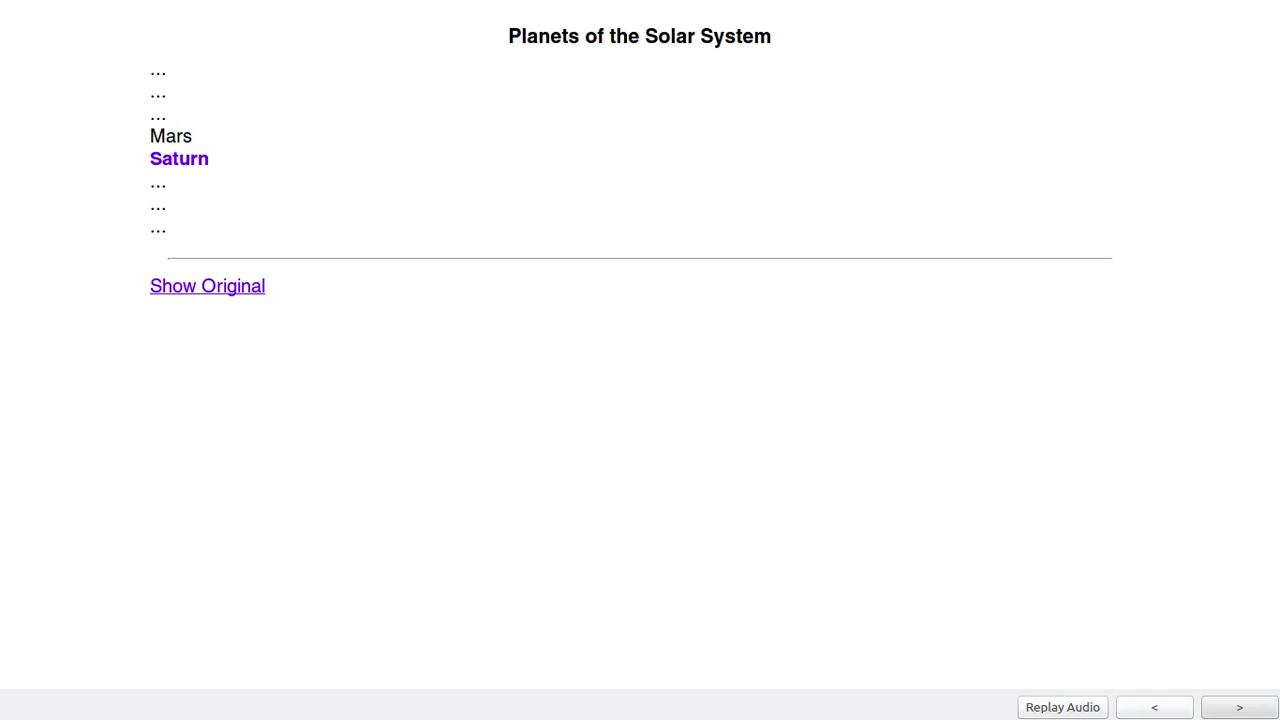
{"action": "key", "text": "space"}
{"action": "key", "text": "space"}
{"action": "key", "text": "space"}
{"action": "key", "text": "space"}
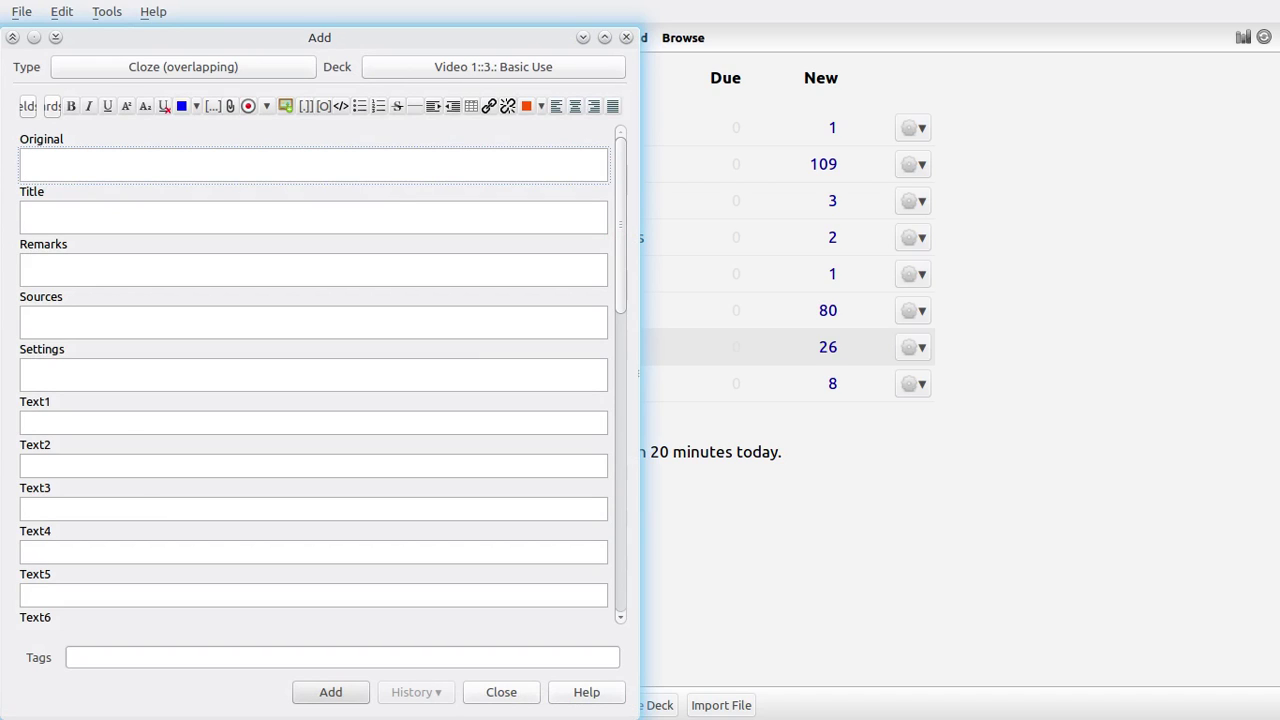
- Check the Overlapping Cloze Note Settings in the Add form and close them unchanged
{"action": "left_click", "coordinate": [323, 105]}
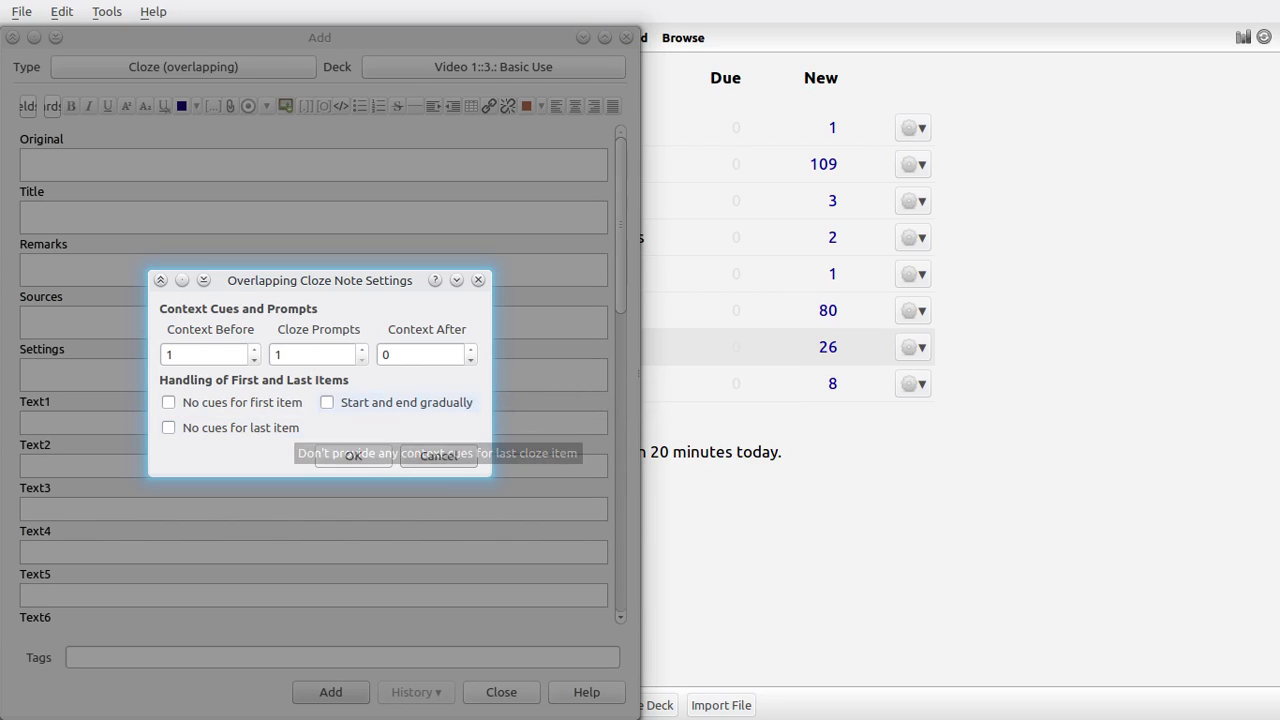
{"action": "left_click", "coordinate": [478, 280]}
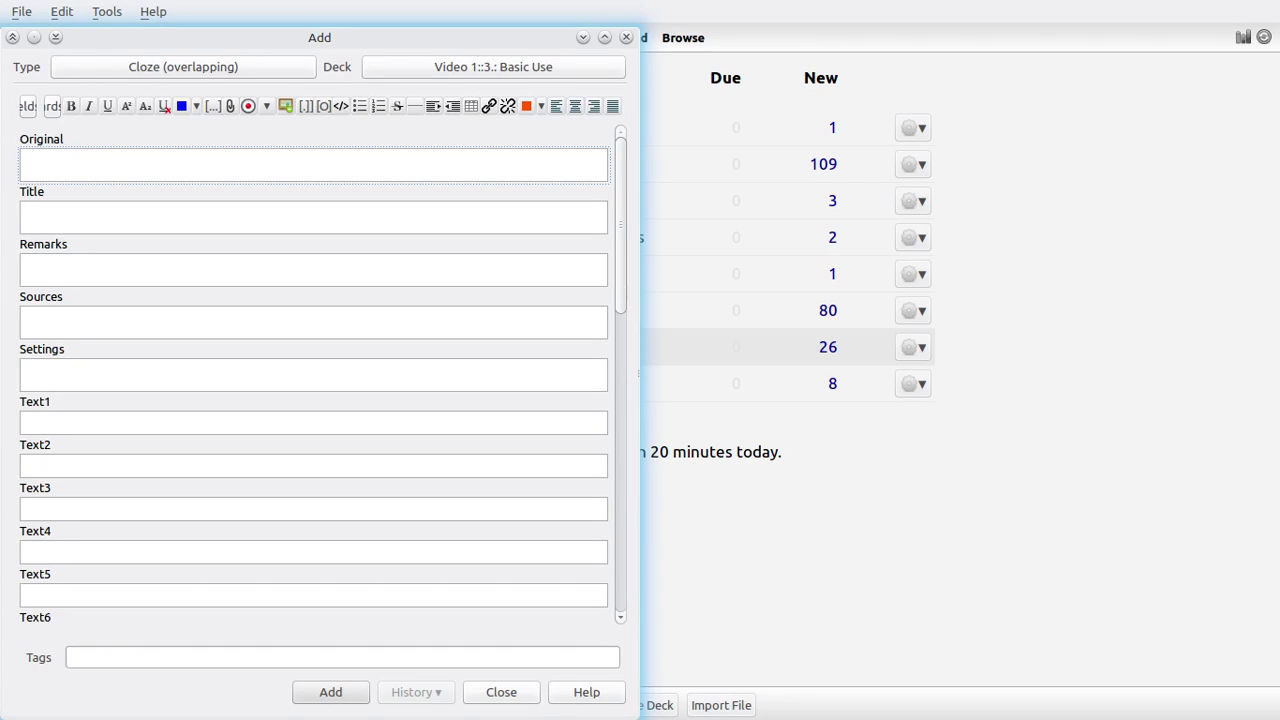
- Paste the planet list into Original and mark 'rcu' in Mercury and 'enu' in Venus as clozes
{"action": "type", "text": "Mercury Venus Earth Mars Saturn Jupiter Uranus Neptune"}
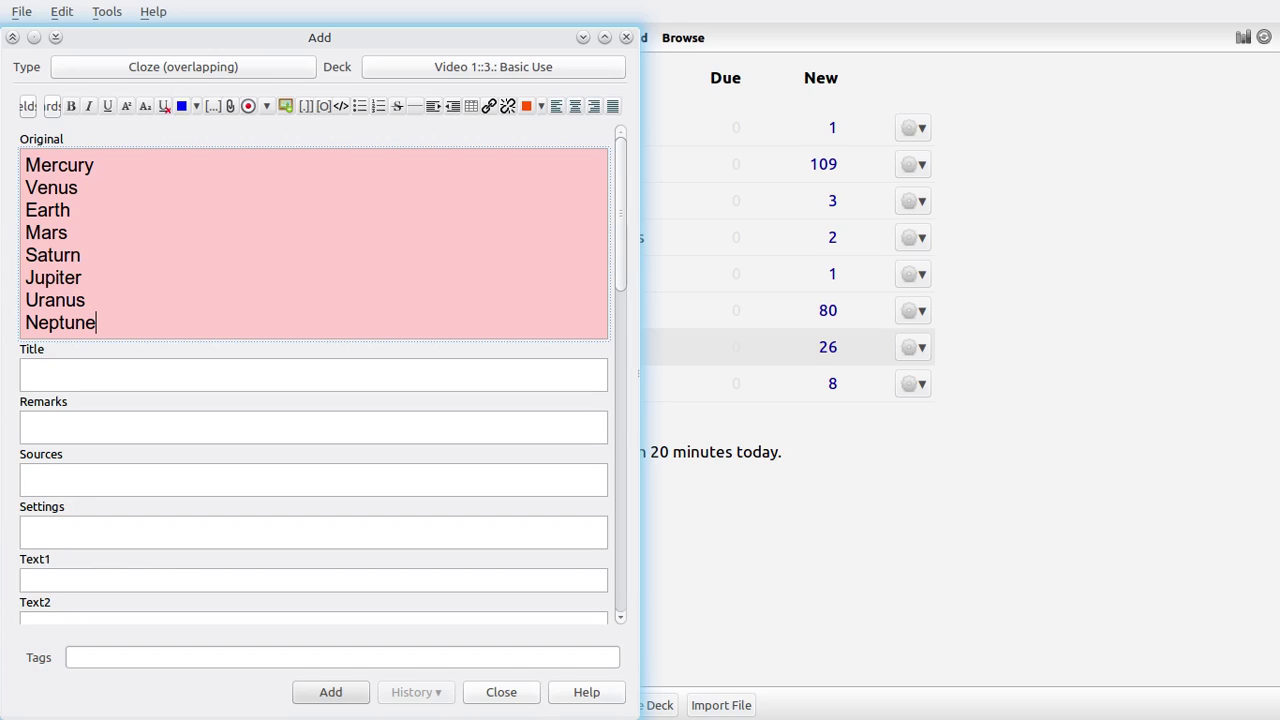
{"action": "left_click_drag", "start_coordinate": [52, 165], "coordinate": [48, 255]}
{"action": "key", "text": "ctrl+shift+c"}
{"action": "key", "text": "ctrl+shift+c"}
{"action": "key", "text": "ctrl+shift+c"}
{"action": "key", "text": "ctrl+shift+c"}
{"action": "left_click", "coordinate": [25, 255]}
{"action": "key", "text": "ctrl+shift+c"}
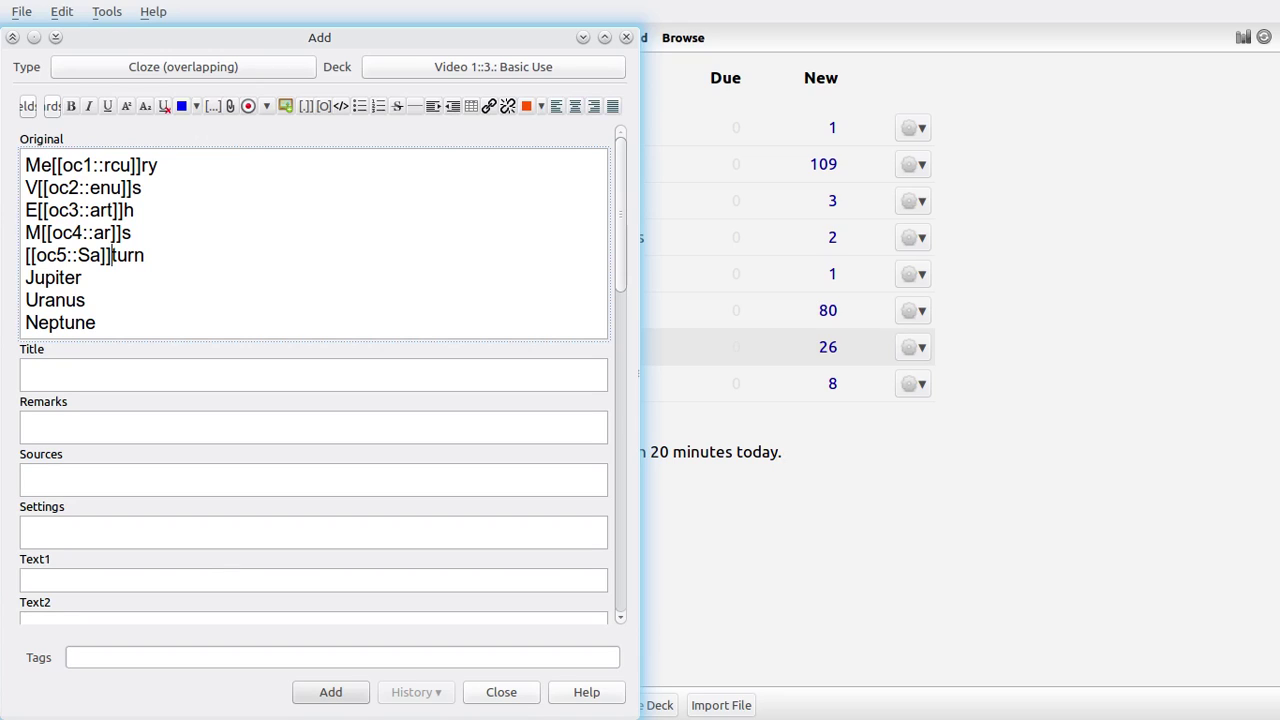
- Mark Saturn's letters as cloze 5, adding 'rn' as a second oc5 part
{"action": "key", "text": "shift+End"}
{"action": "key", "text": "Home"}
{"action": "key", "text": "shift+Down"}
{"action": "double_click", "coordinate": [127, 255]}
{"action": "key", "text": "Right"}
{"action": "key", "text": "shift+Left"}
{"action": "key", "text": "shift+Left"}
{"action": "key", "text": "ctrl+shift+alt+c"}
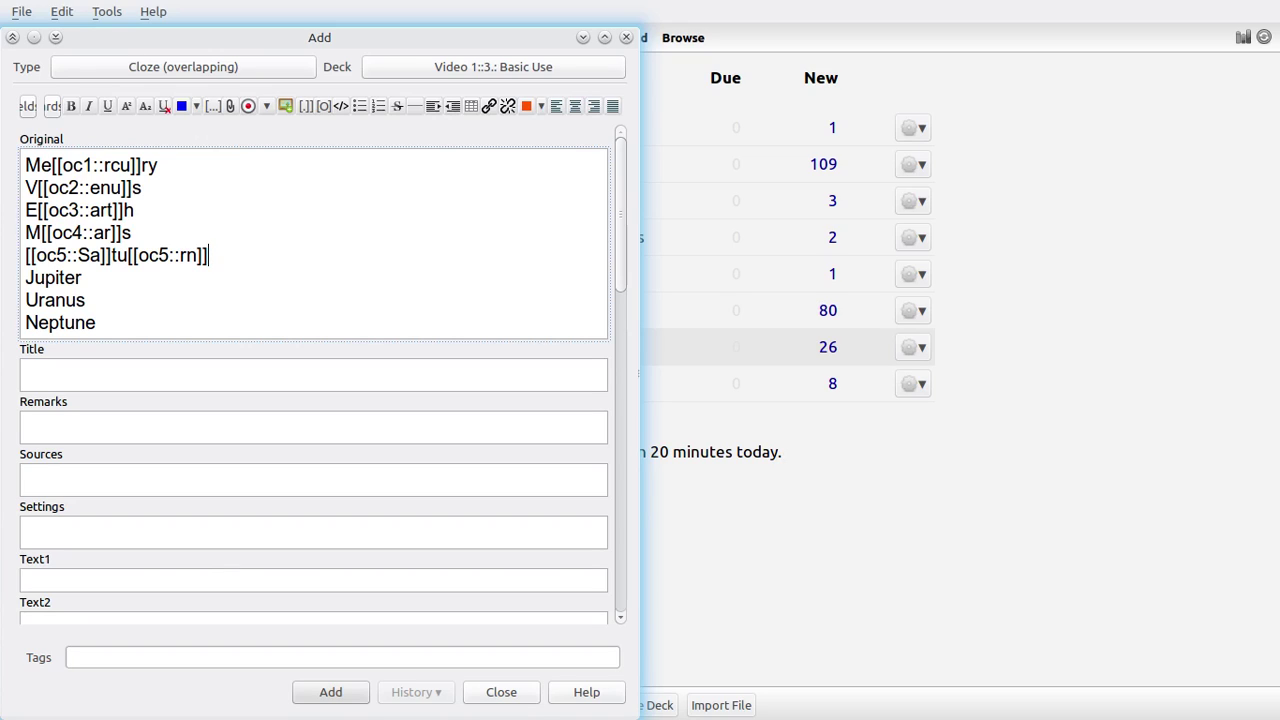
{"action": "key", "text": "shift+Left"}
{"action": "key", "text": "shift+Left"}
{"action": "key", "text": "shift+Left"}
{"action": "key", "text": "Left"}
- Generate the 5 overlapping planet clozes, review the Text fields, then discard the note unsaved
{"action": "scroll", "coordinate": [313, 380], "scroll_direction": "down", "scroll_amount": 1}
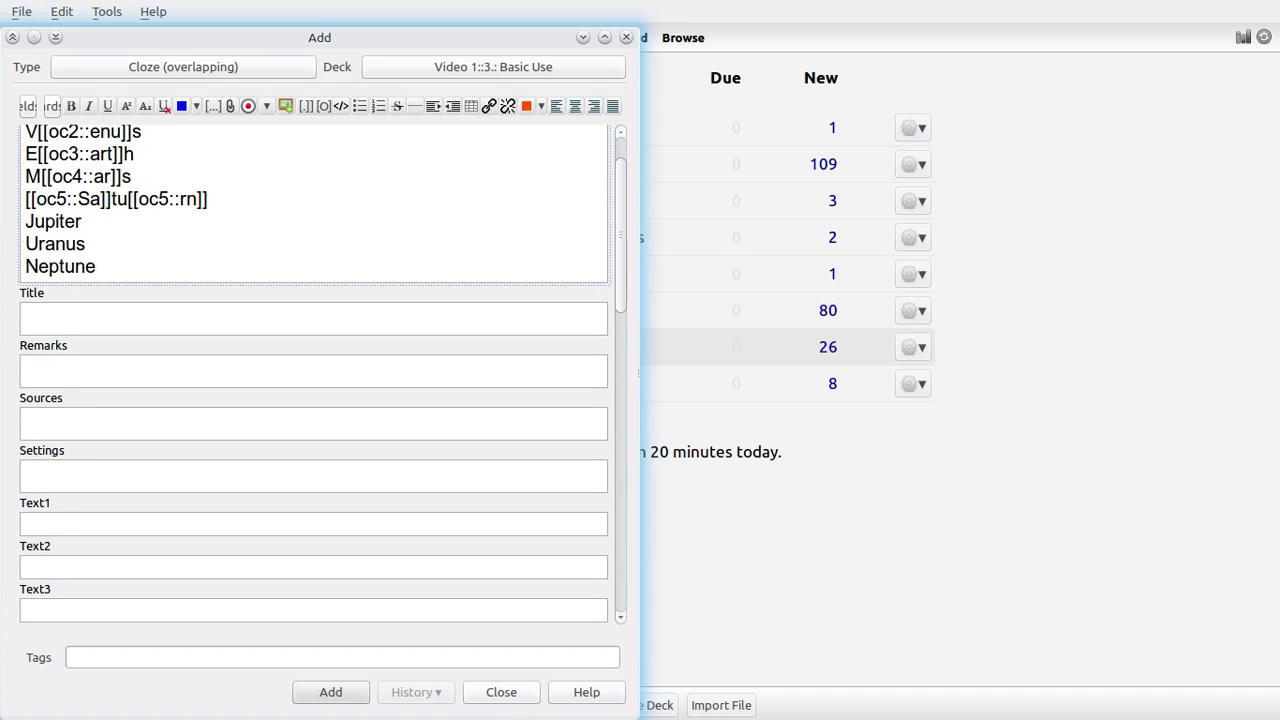
{"action": "scroll", "coordinate": [313, 380], "scroll_direction": "up", "scroll_amount": 1}
{"action": "left_click", "coordinate": [305, 106]}
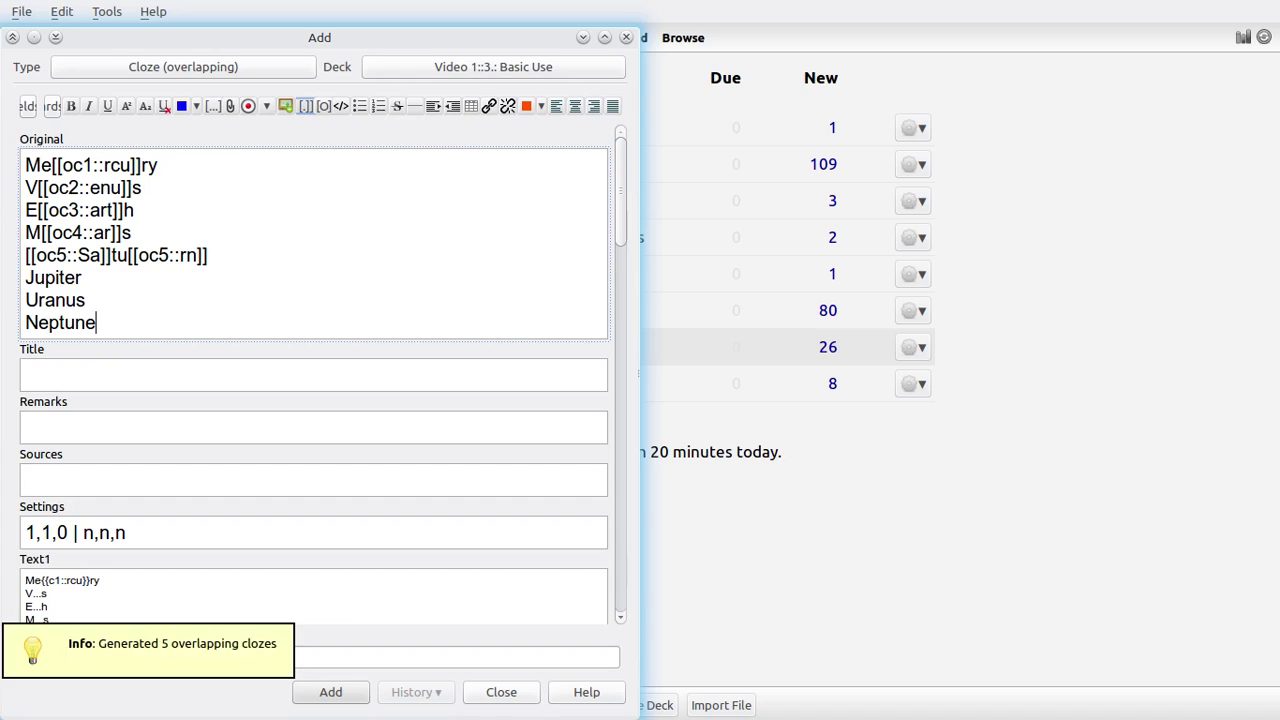
{"action": "scroll", "coordinate": [313, 380], "scroll_direction": "down", "scroll_amount": 10}
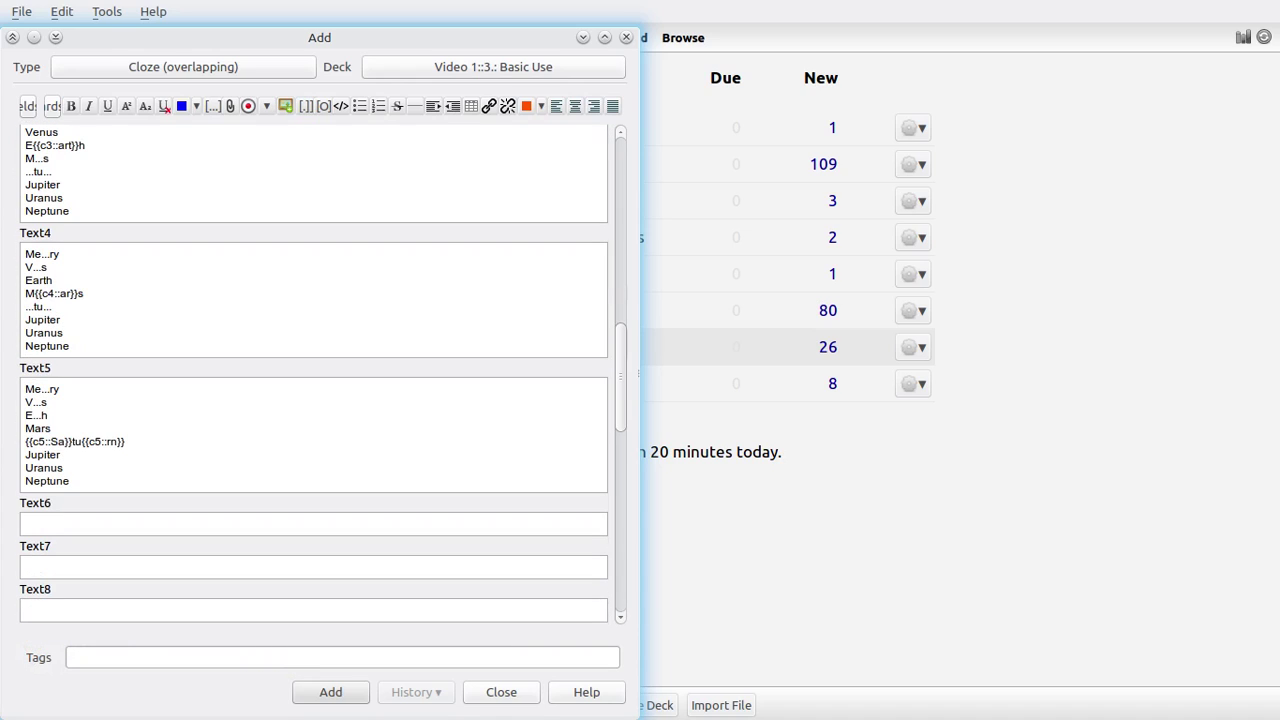
{"action": "scroll", "coordinate": [313, 380], "scroll_direction": "down", "scroll_amount": 2}
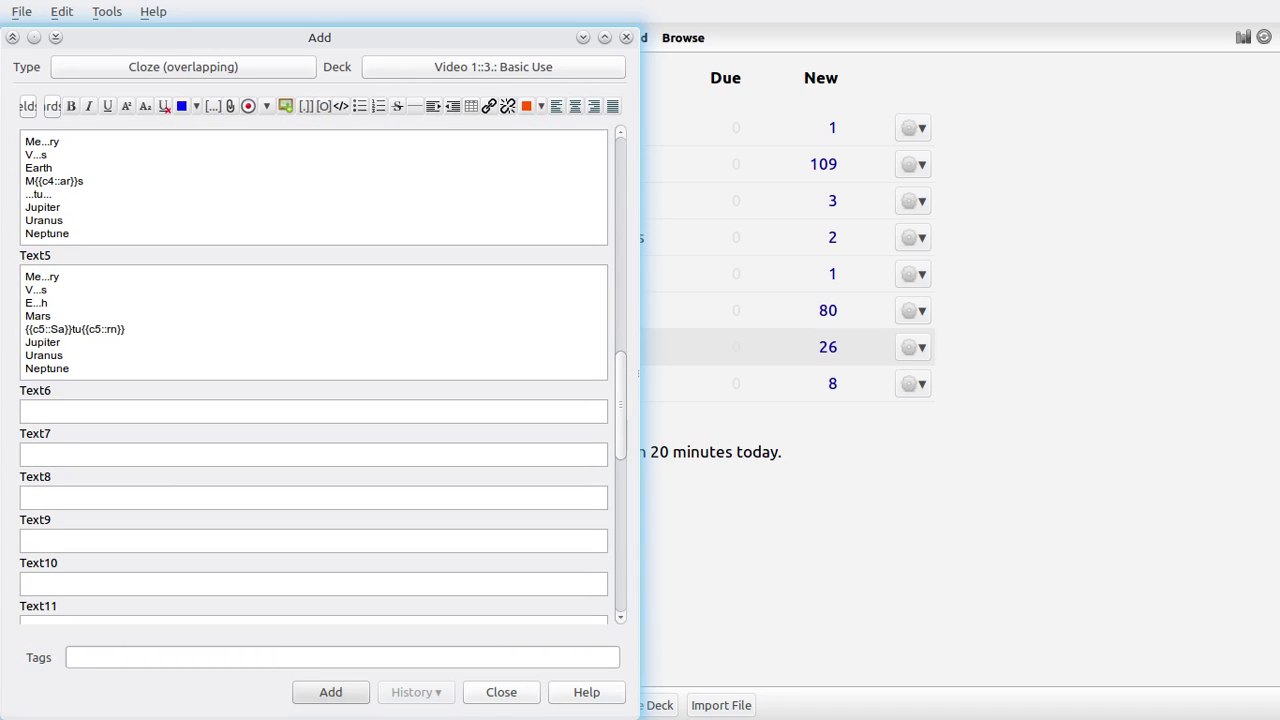
{"action": "scroll", "coordinate": [313, 380], "scroll_direction": "up", "scroll_amount": 10}
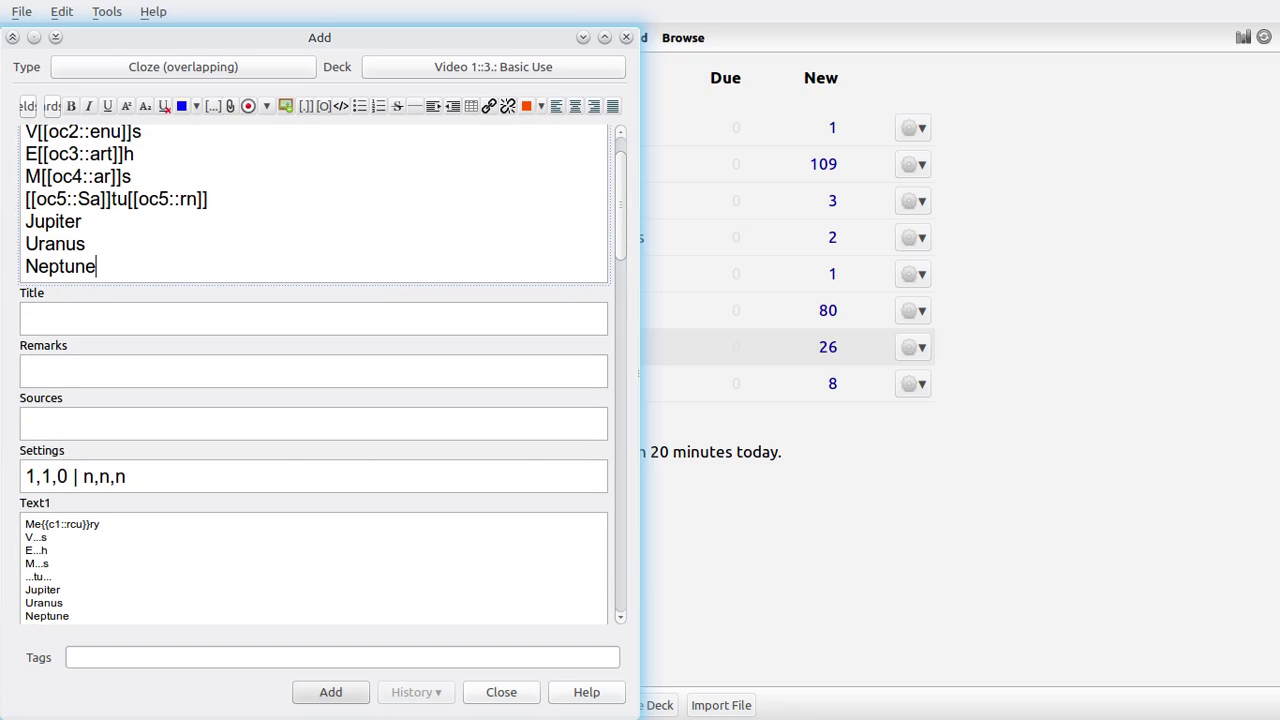
{"action": "key", "text": "Escape"}
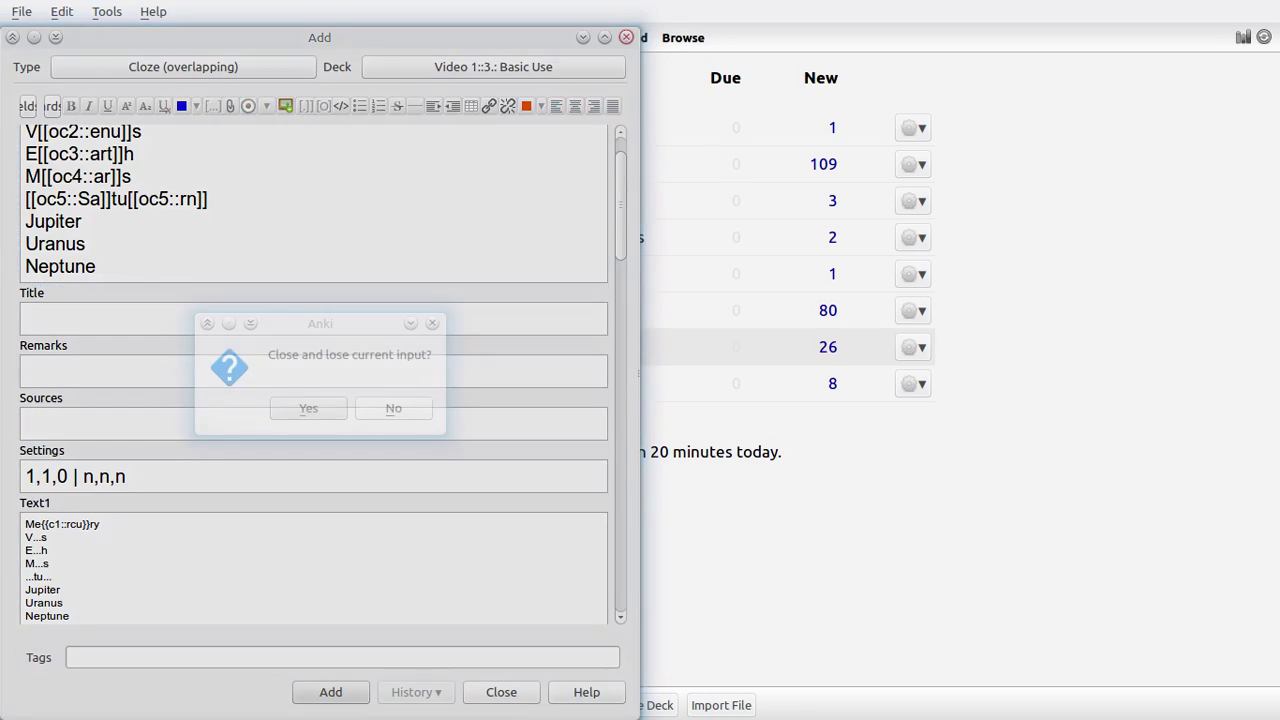
{"action": "key", "text": "Return"}
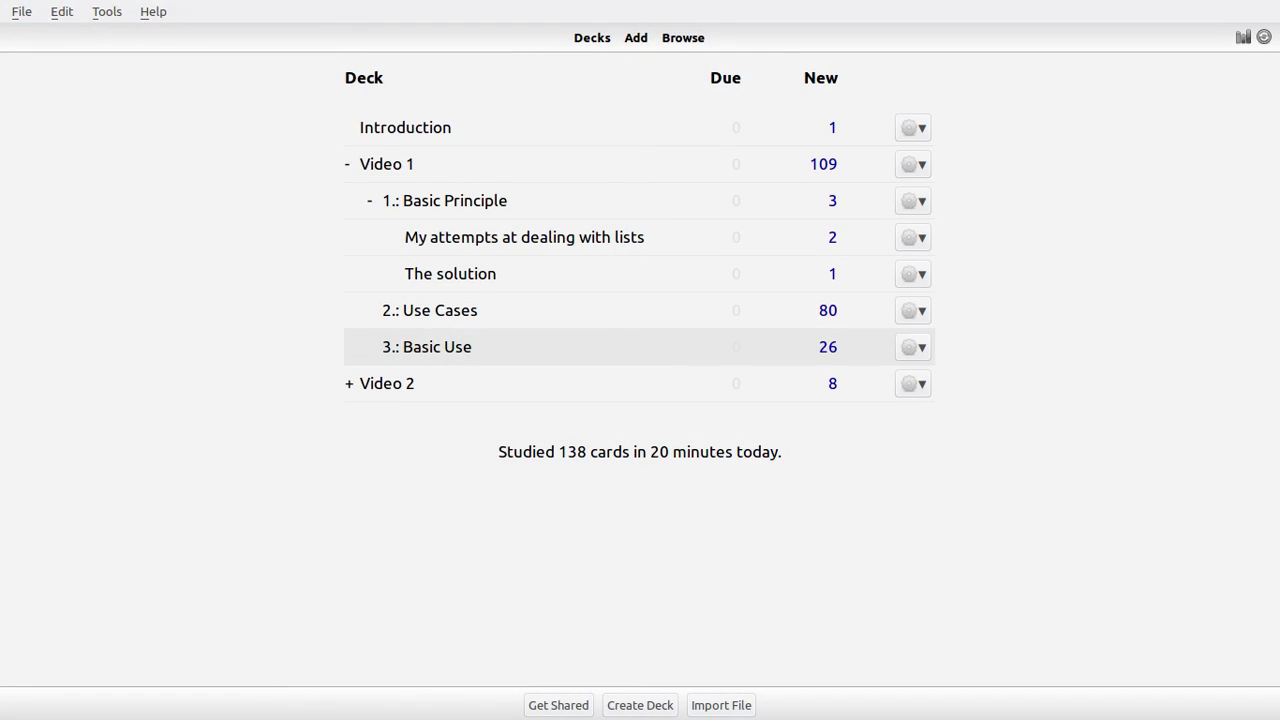
- Expand Video 2 to reveal its 1.: Default Scheduling Example subdeck with 8 new cards
{"action": "left_click", "coordinate": [349, 383]}
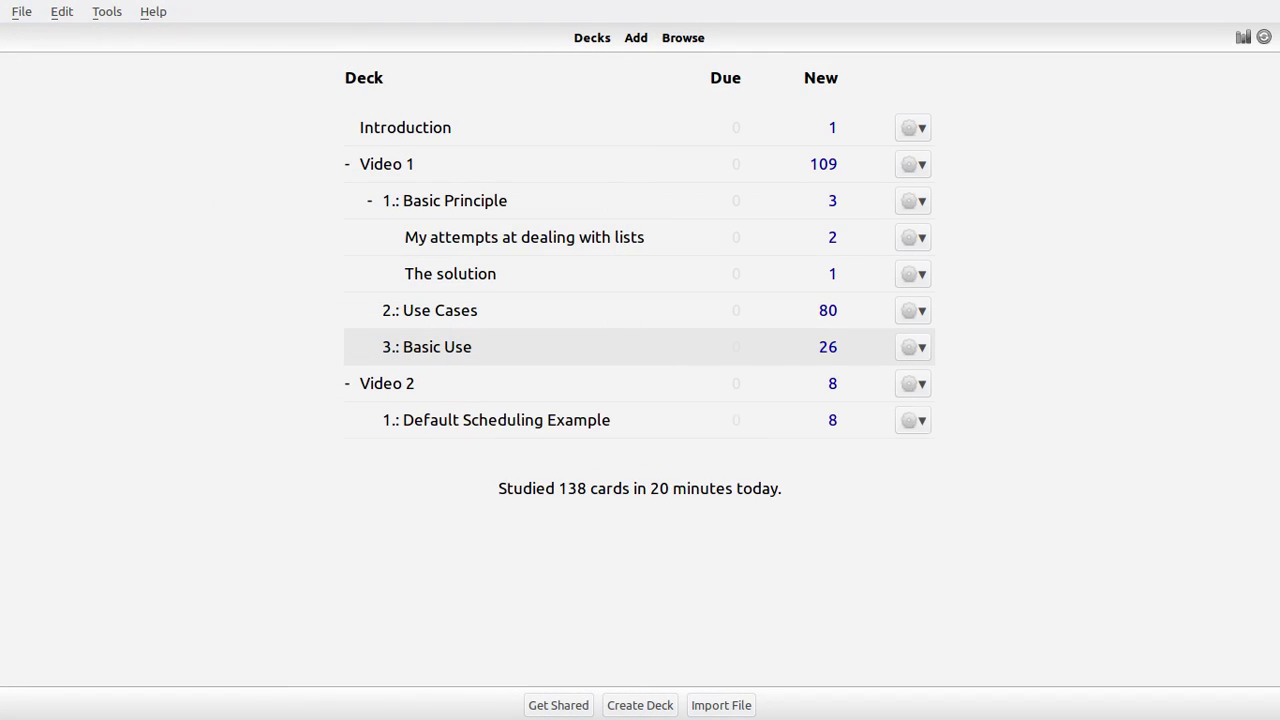